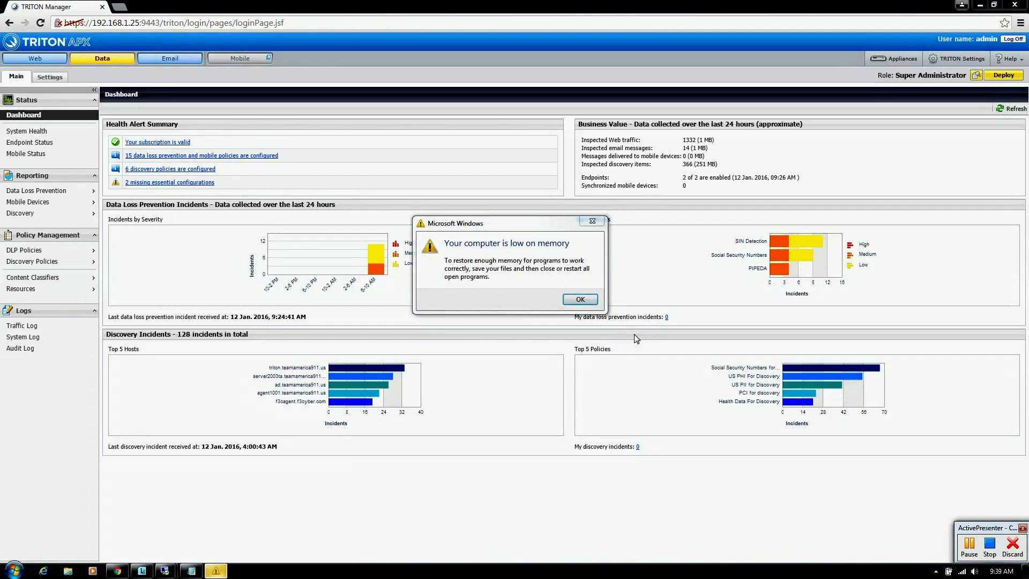
# Step: Dismiss the Windows low-memory warning and bring up the Data Loss Prevention reports list
pyautogui.click(579, 300)
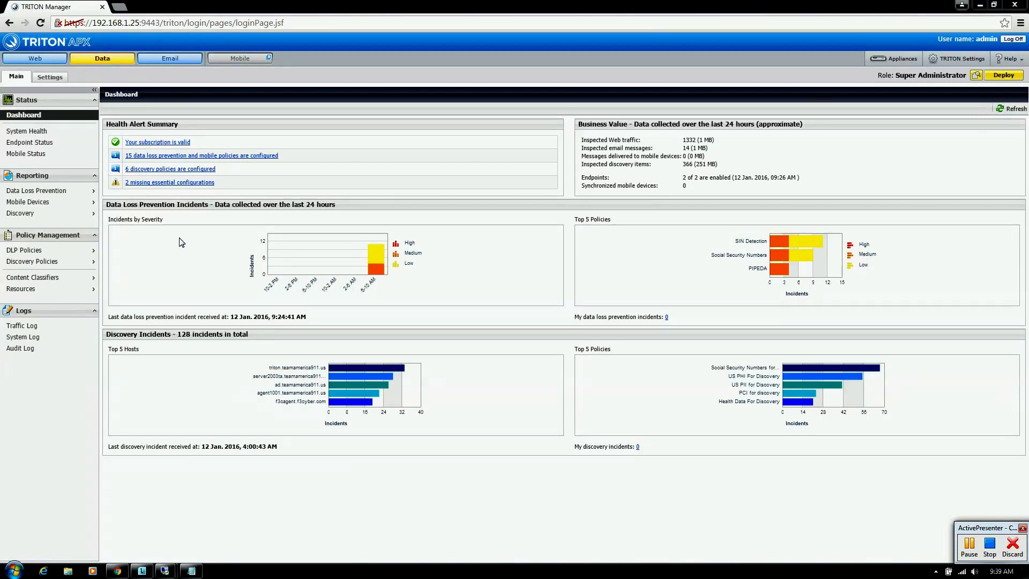
pyautogui.click(50, 193)
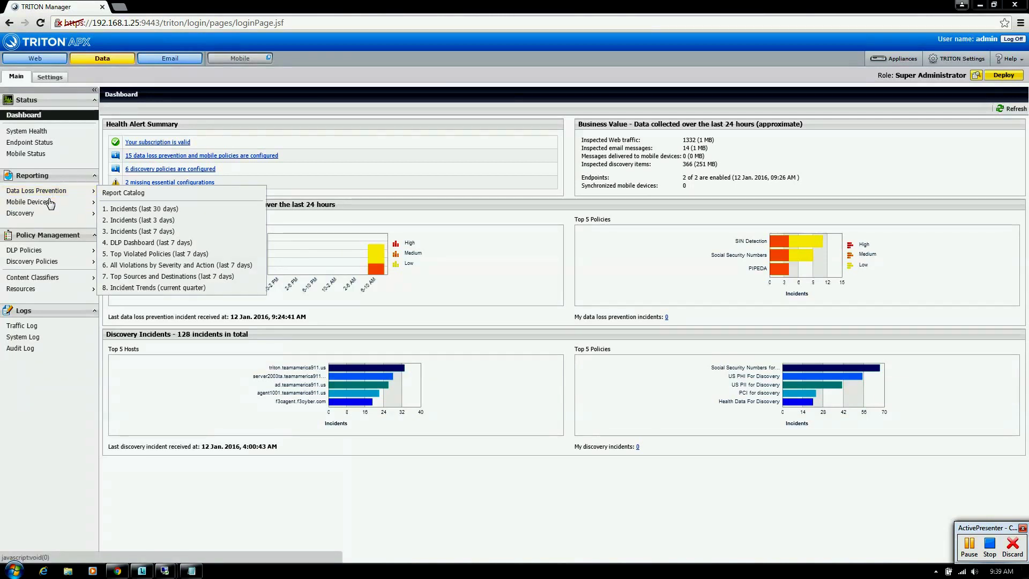
# Step: Open the full Data Loss Prevention Report Catalog, skipping past the discovery reports
pyautogui.click(48, 216)
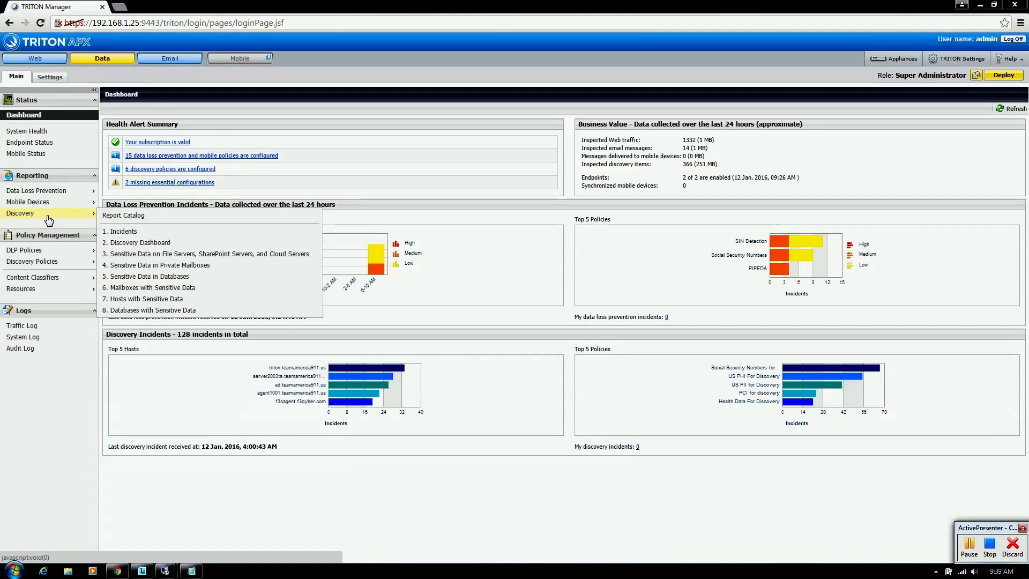
pyautogui.click(69, 193)
pyautogui.click(115, 193)
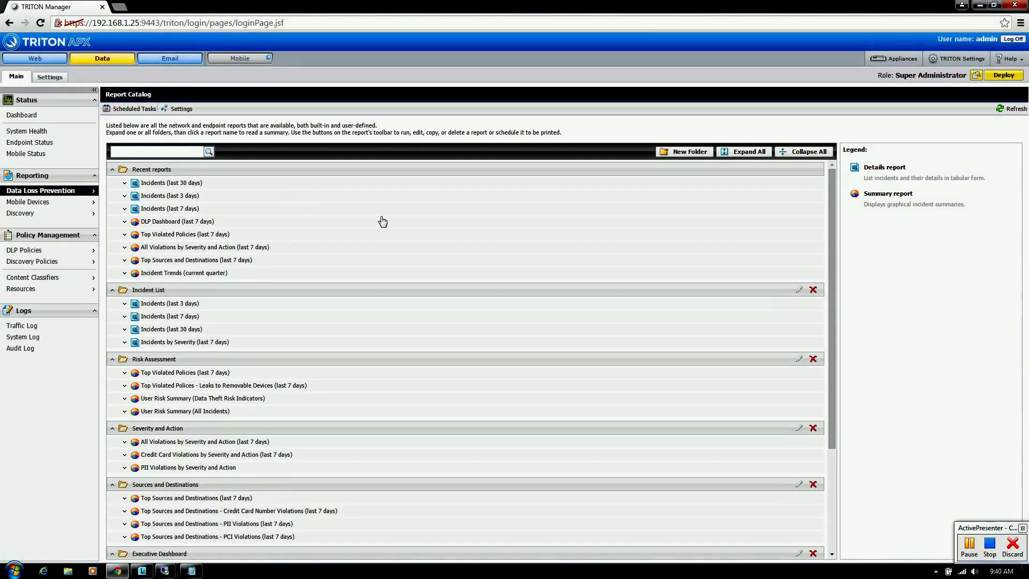
pyautogui.moveTo(830, 197)
pyautogui.mouseDown()
pyautogui.moveTo(829, 317)
pyautogui.moveTo(832, 177)
pyautogui.mouseUp()
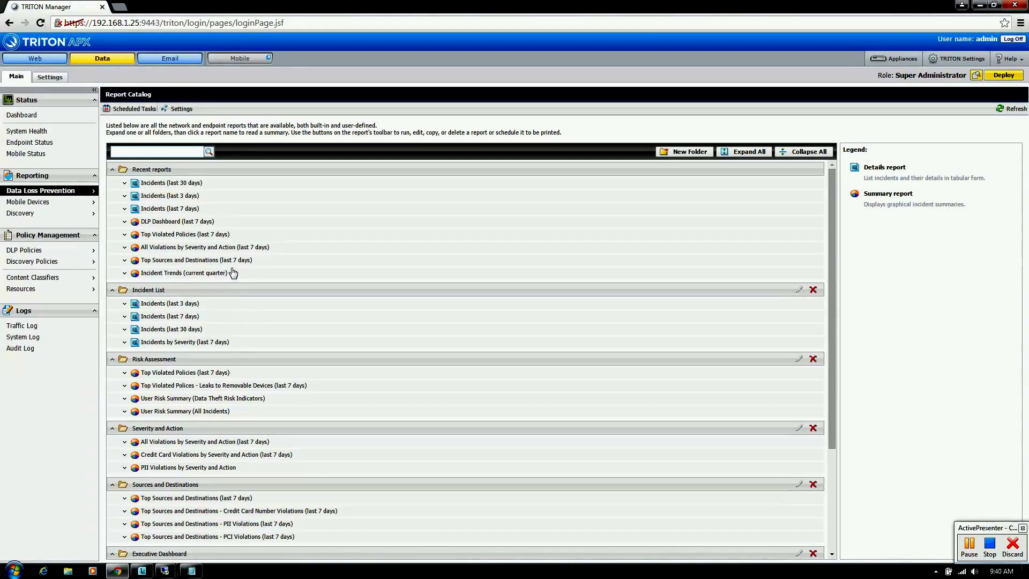
# Step: Open the Incidents (last 30 days) report and select all 11 incidents
pyautogui.moveTo(86, 194)
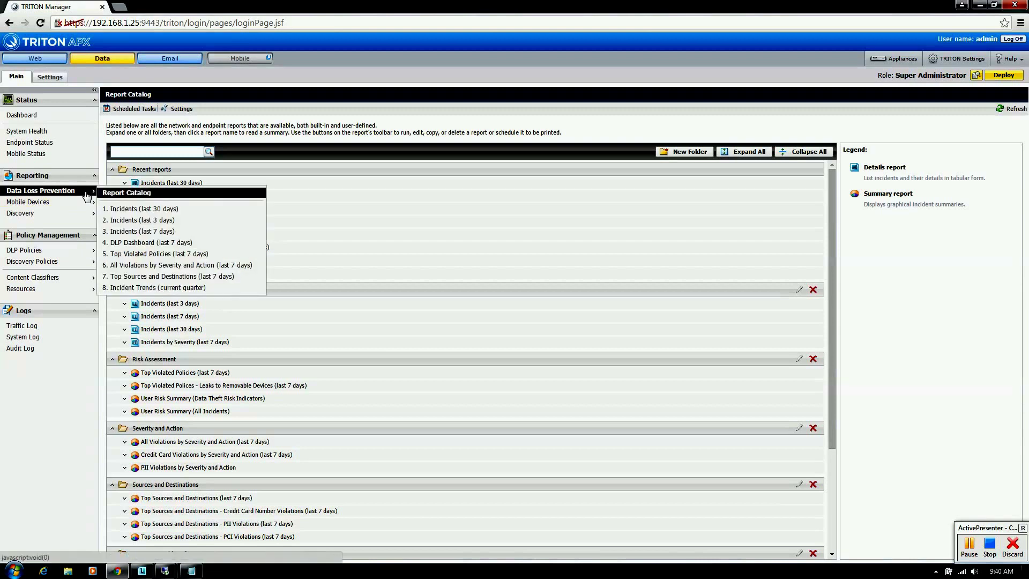
pyautogui.click(128, 209)
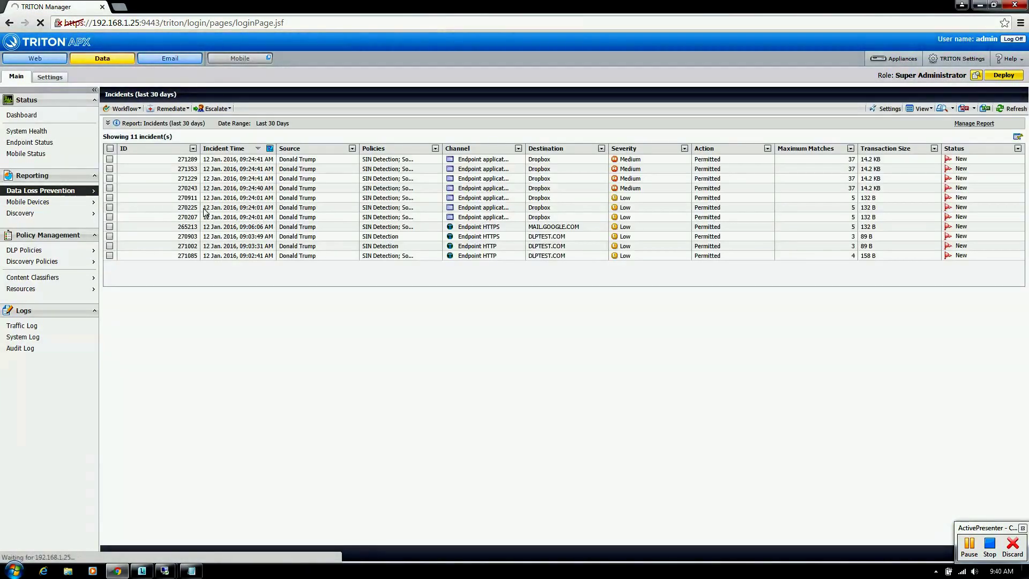
pyautogui.click(110, 149)
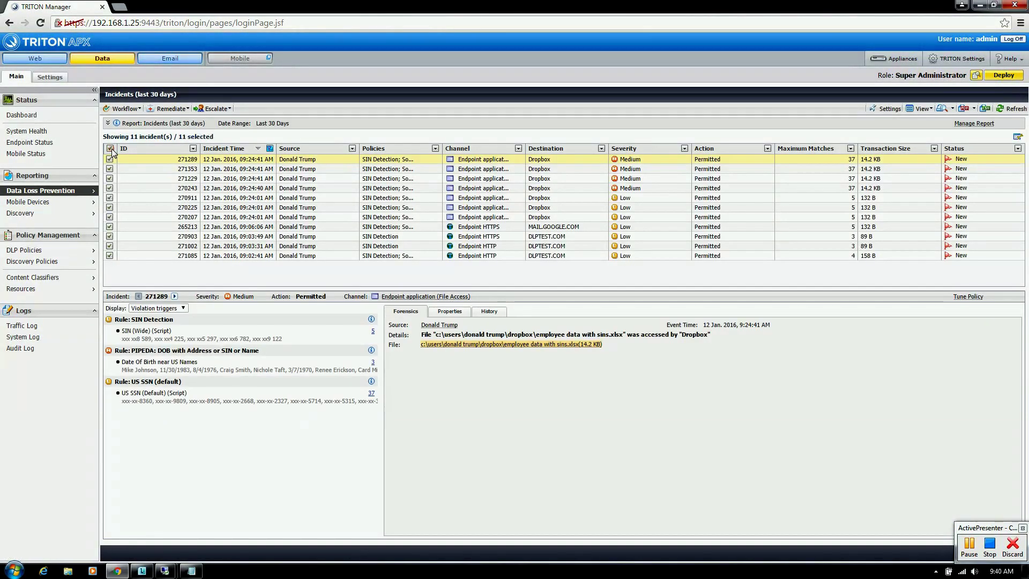
# Step: Delete the selected incidents with reason Resolved, then return to the Dashboard
pyautogui.click(133, 109)
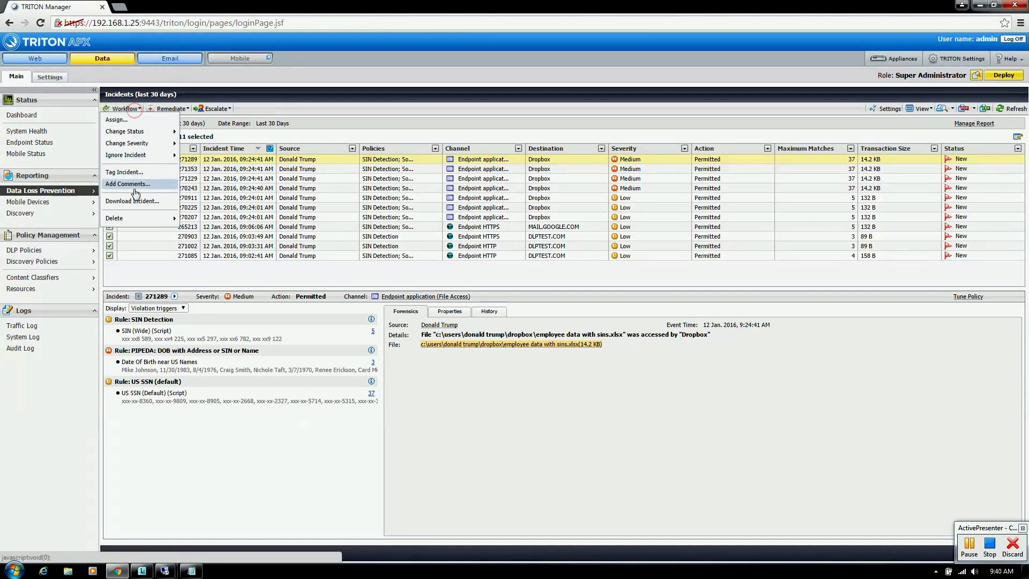
pyautogui.moveTo(135, 219)
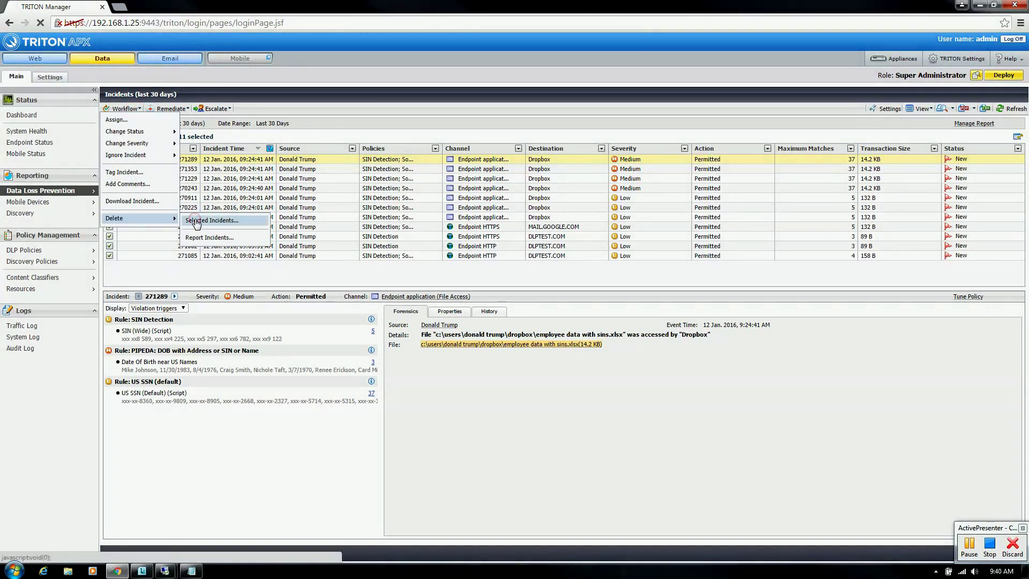
pyautogui.click(195, 219)
pyautogui.click(509, 265)
pyautogui.click(482, 278)
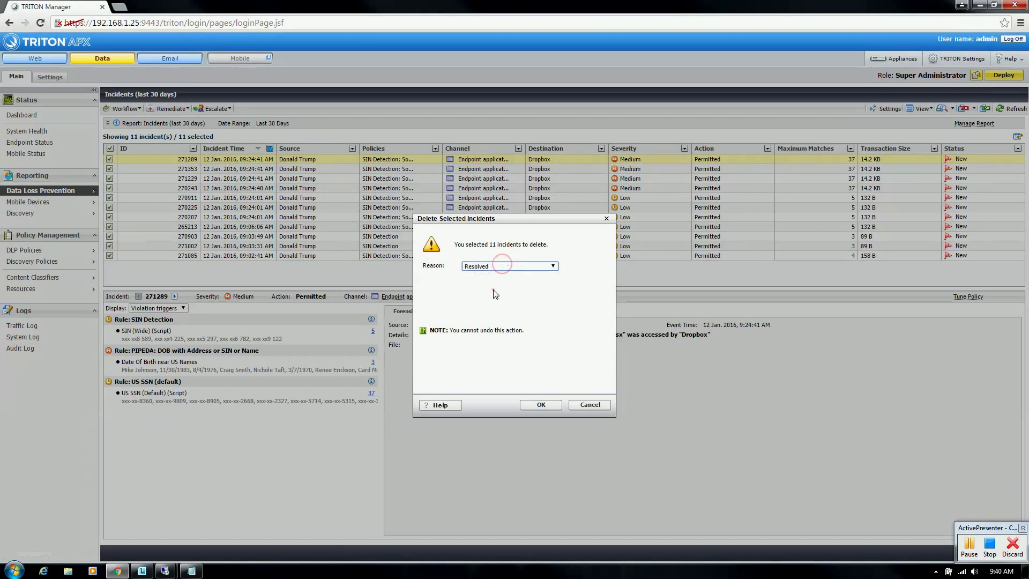
pyautogui.click(538, 406)
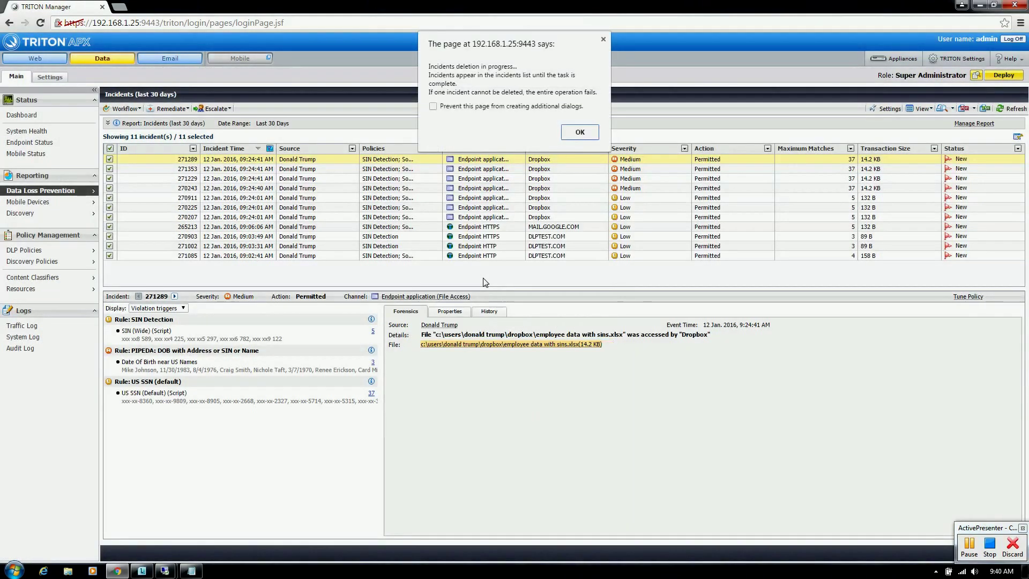
pyautogui.click(579, 132)
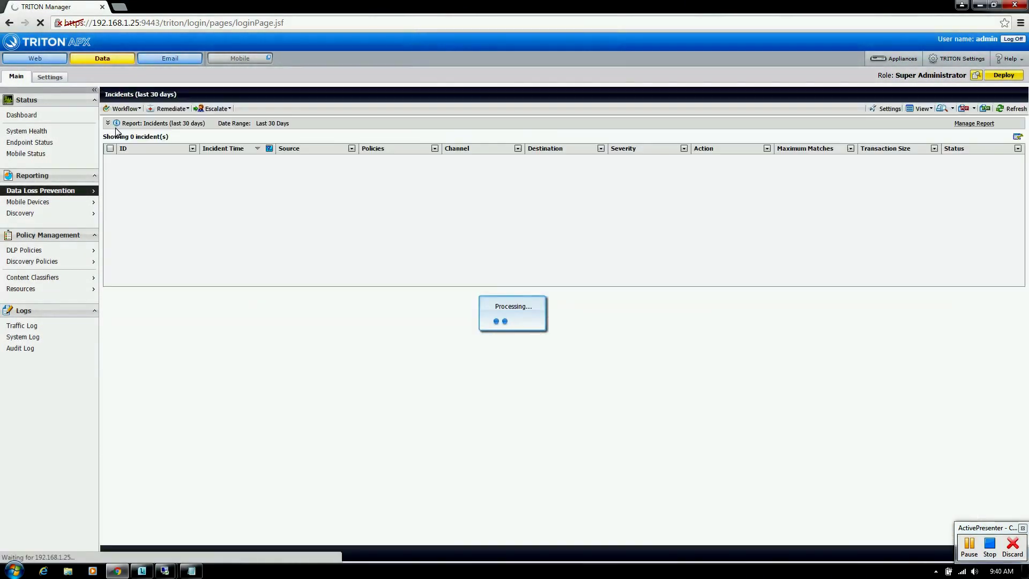
pyautogui.click(82, 117)
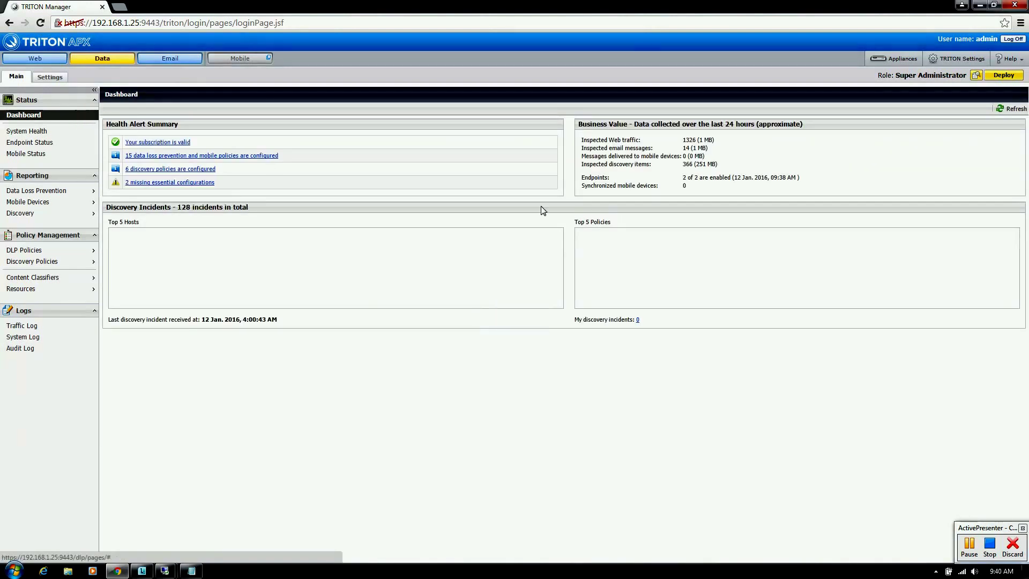
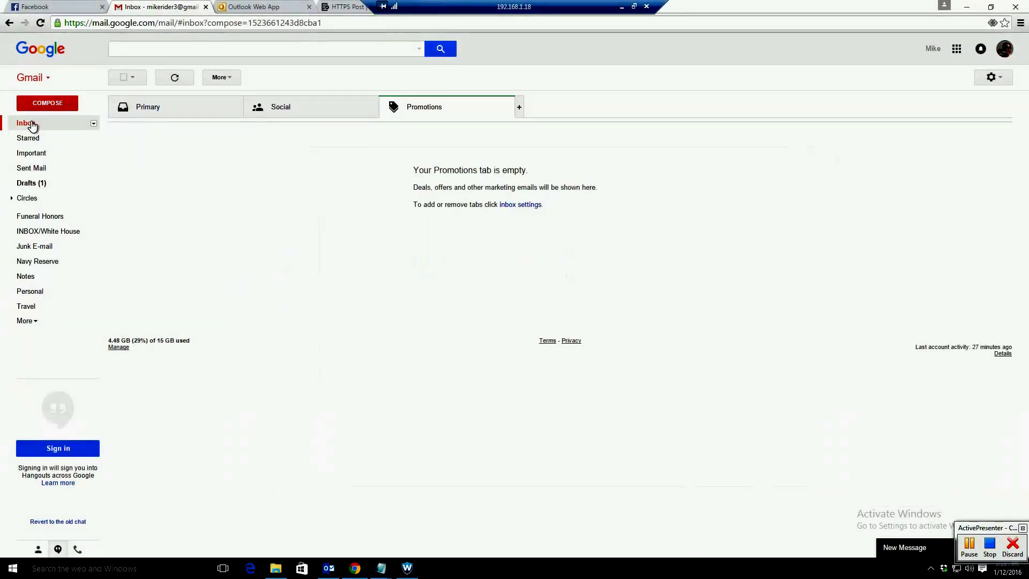
# Step: Start a new email to the suggested recipient with the subject 'Message'
pyautogui.click(47, 103)
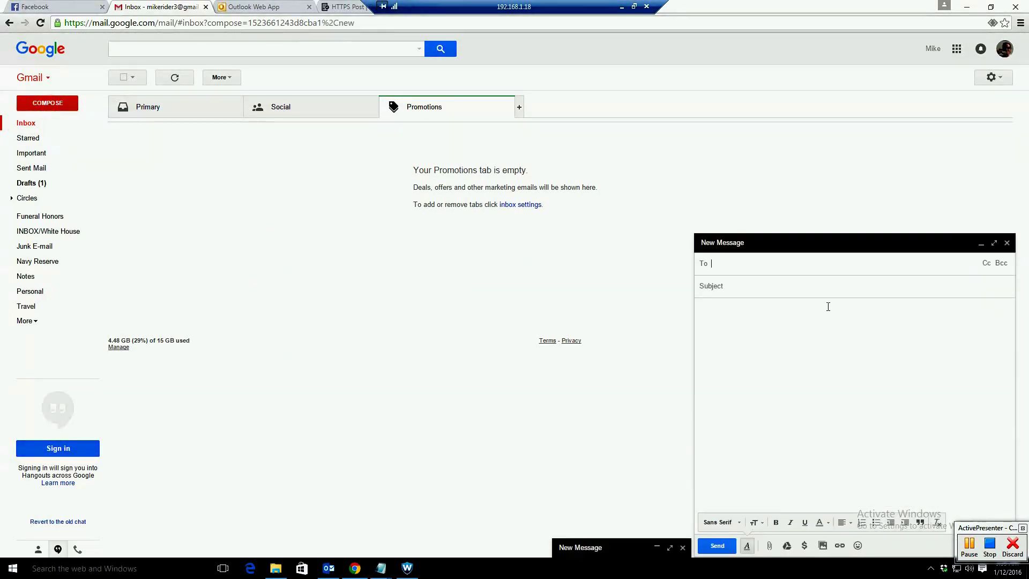
pyautogui.write('mike')
pyautogui.press('Tab')
pyautogui.write('Message')
pyautogui.press('Tab')
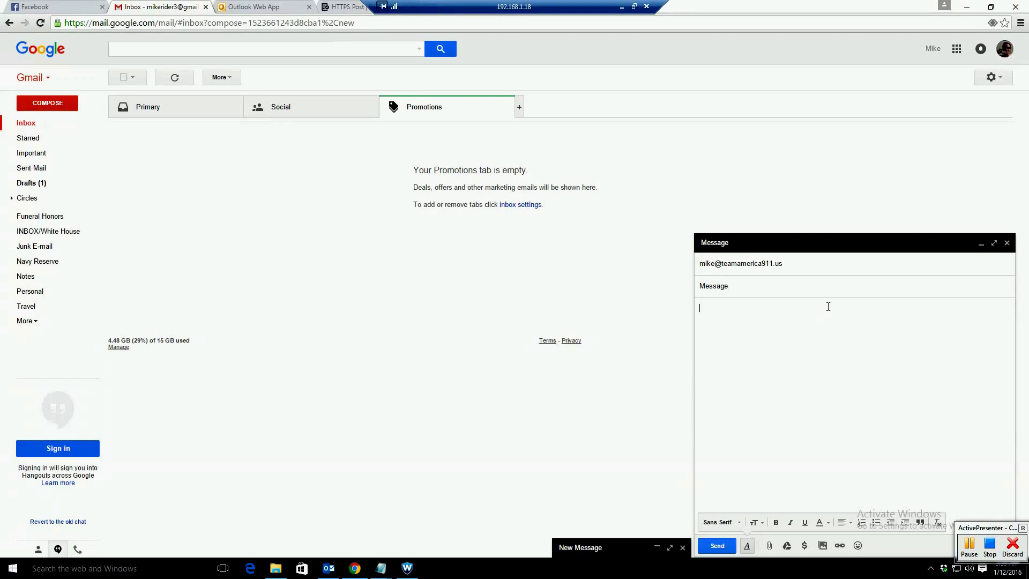
# Step: Paste the names, SSN-style numbers and phone number from the SIN and SSN Data Notepad file into the body, then send
pyautogui.moveTo(382, 563)
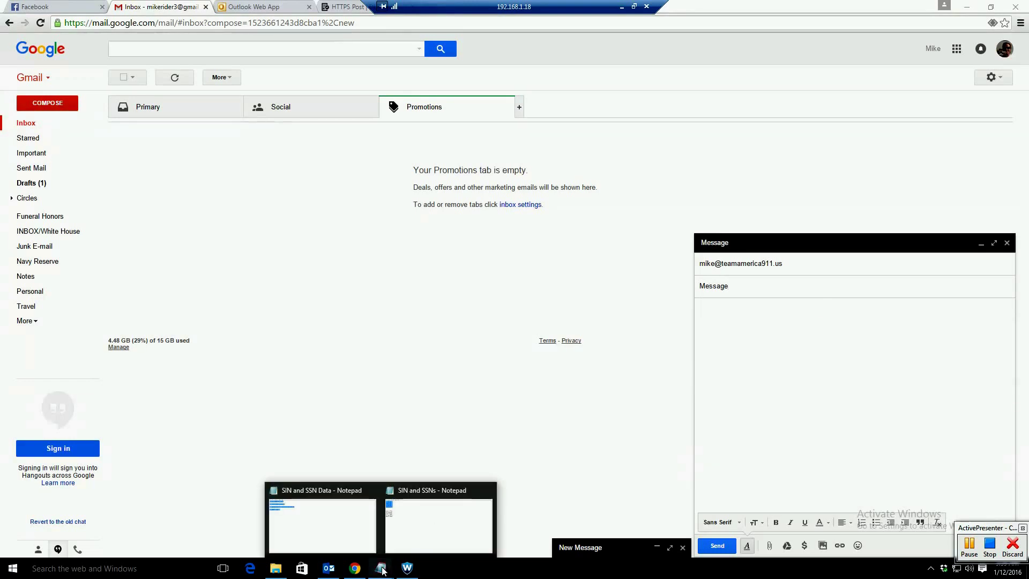
pyautogui.click(358, 534)
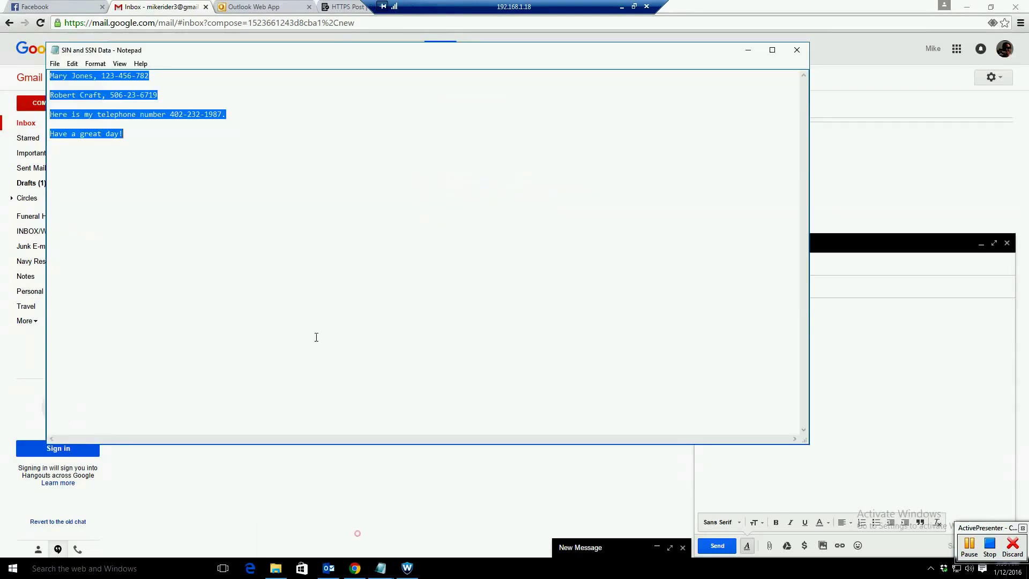
pyautogui.click(870, 325)
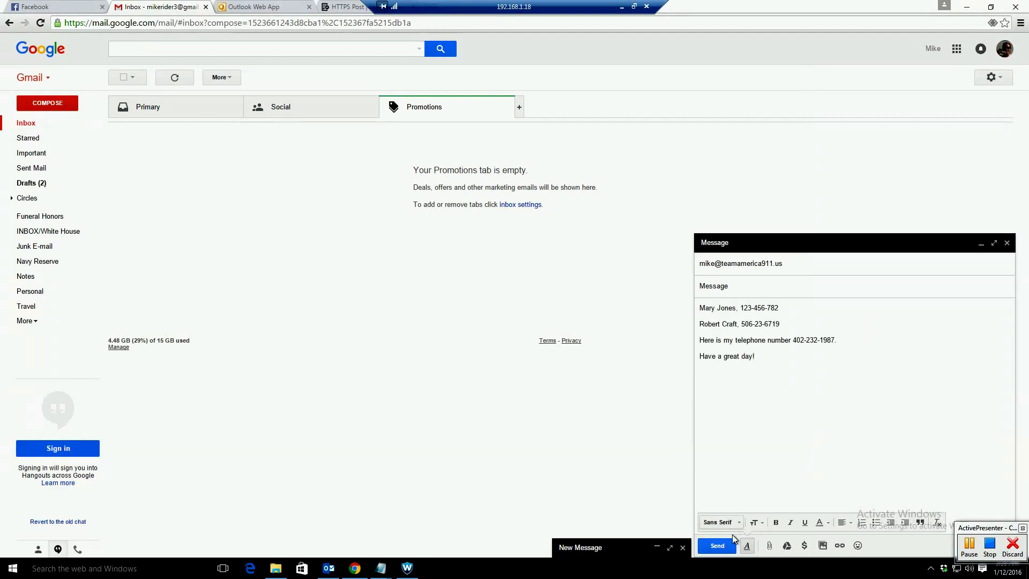
pyautogui.click(728, 545)
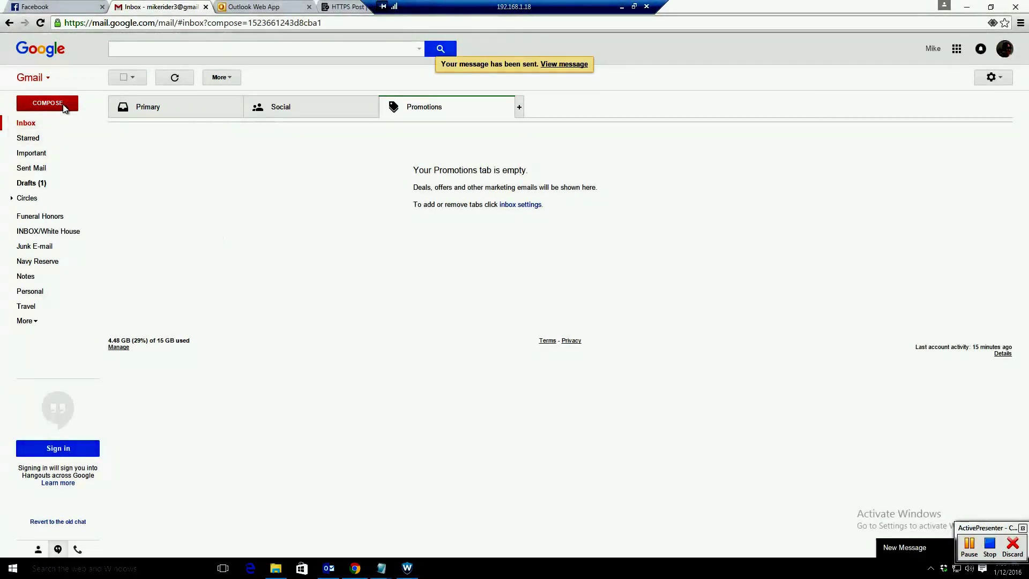
# Step: Start another new email addressed to the same suggested recipient
pyautogui.click(47, 103)
pyautogui.write('mike')
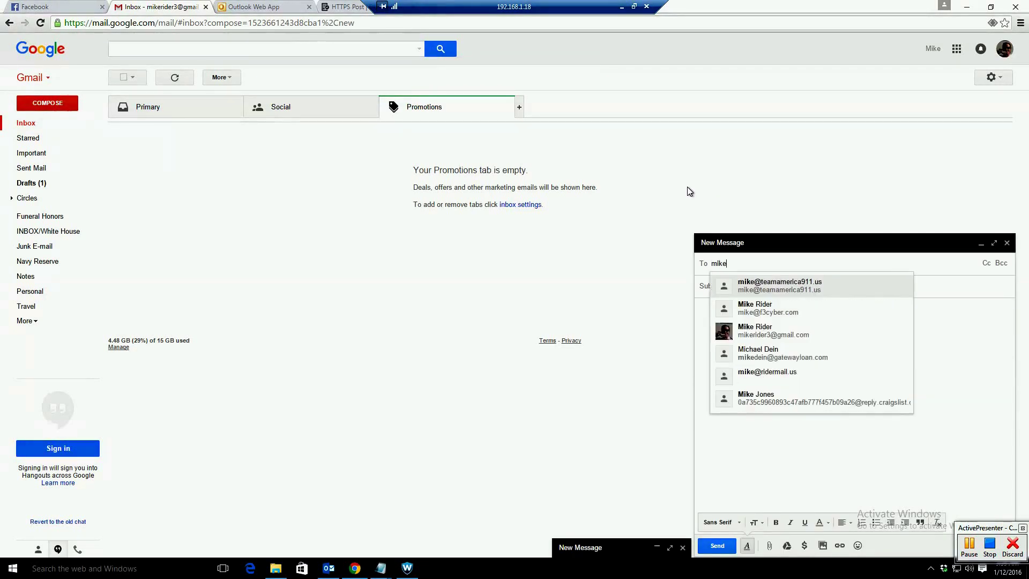
pyautogui.press('Tab')
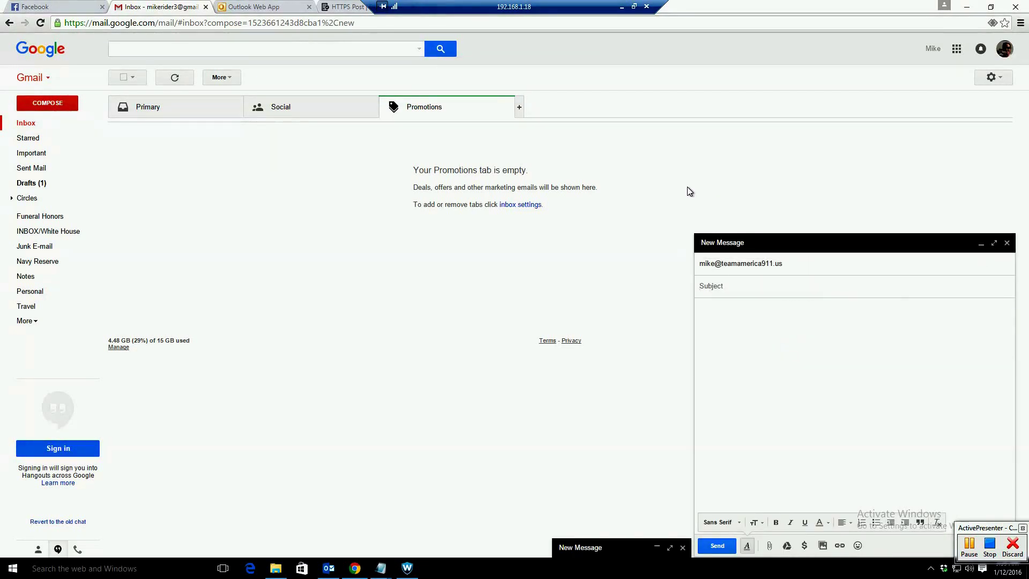
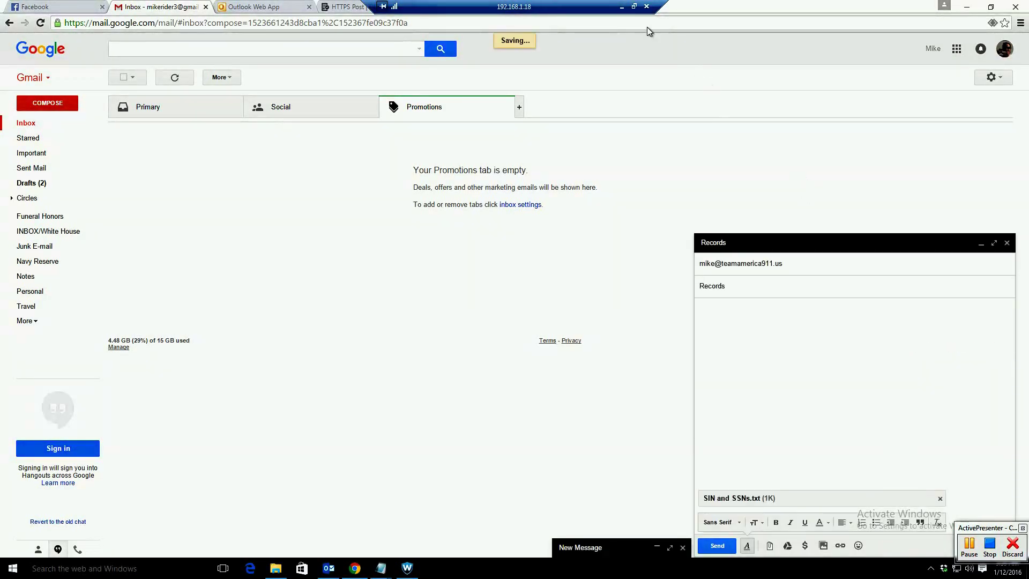
# Step: Minimize the Remote Desktop Gmail session to reveal the local TRITON Manager dashboard
pyautogui.click(622, 6)
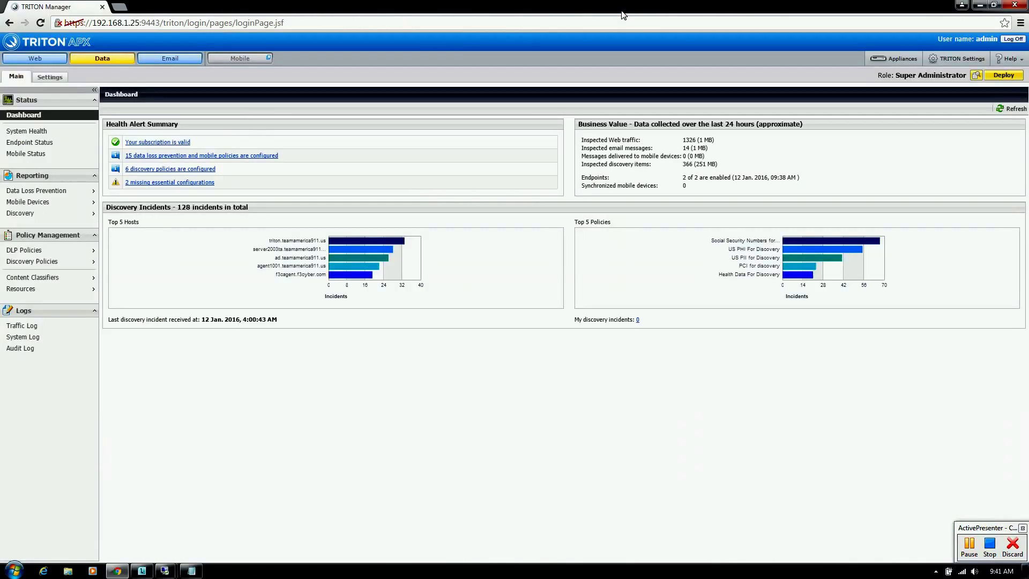
# Step: Refresh the TRITON dashboard so the new SIN Detection and Social Security Numbers incidents appear
pyautogui.click(1020, 112)
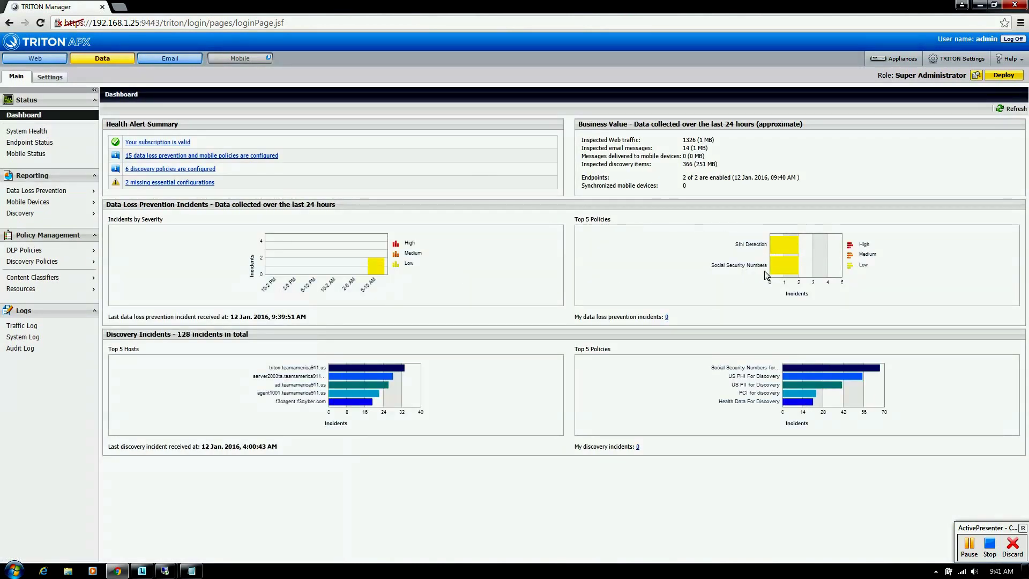
# Step: Open the Data Loss Prevention report '1. Incidents (last 30 days)' from the Reporting menu
pyautogui.moveTo(371, 268)
pyautogui.moveTo(68, 193)
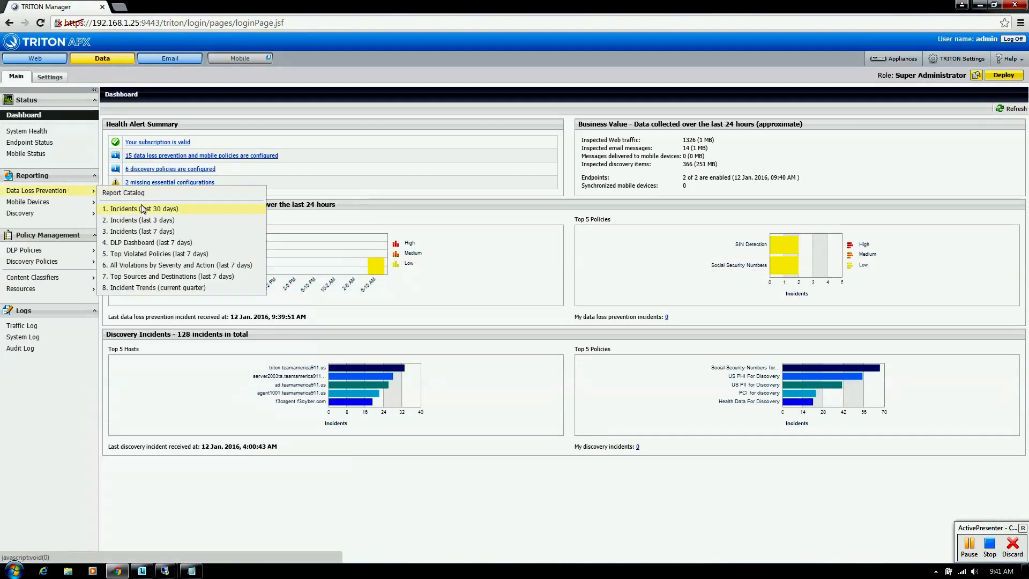
pyautogui.click(147, 208)
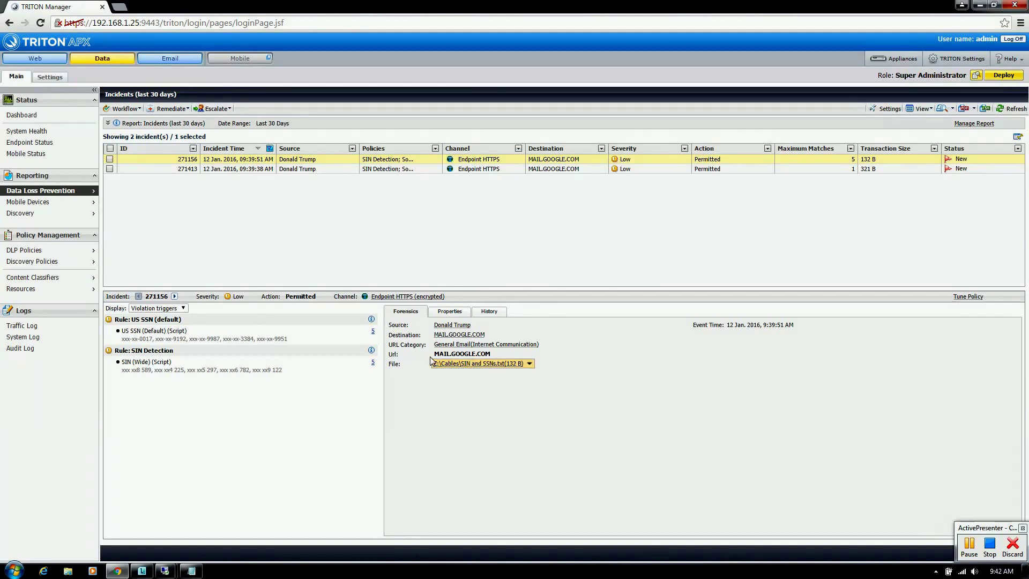
# Step: Download incident 271156's flagged SIN and SSNs.txt attachment and open it in Notepad
pyautogui.click(489, 367)
pyautogui.click(478, 391)
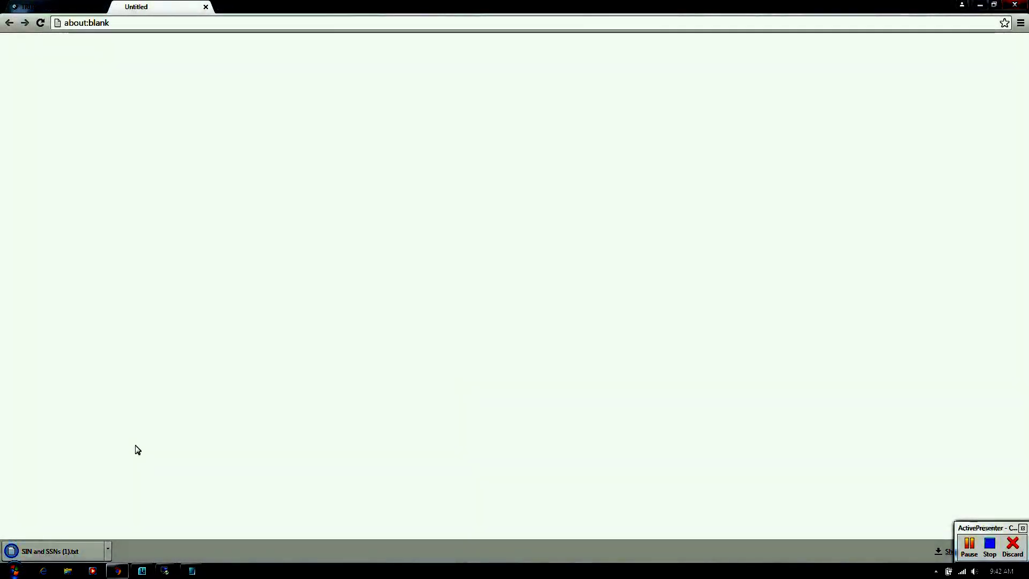
pyautogui.click(44, 549)
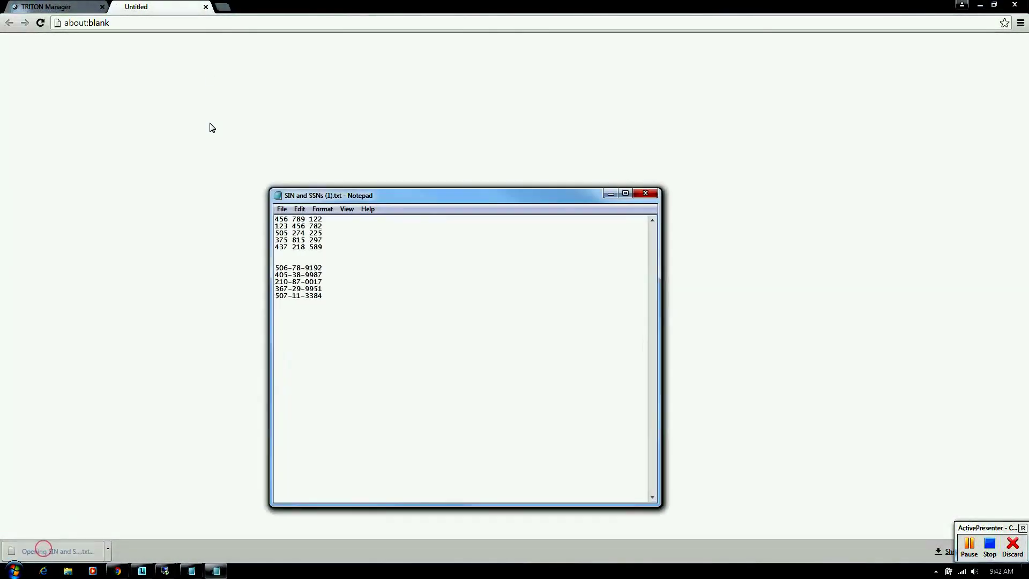
pyautogui.click(205, 7)
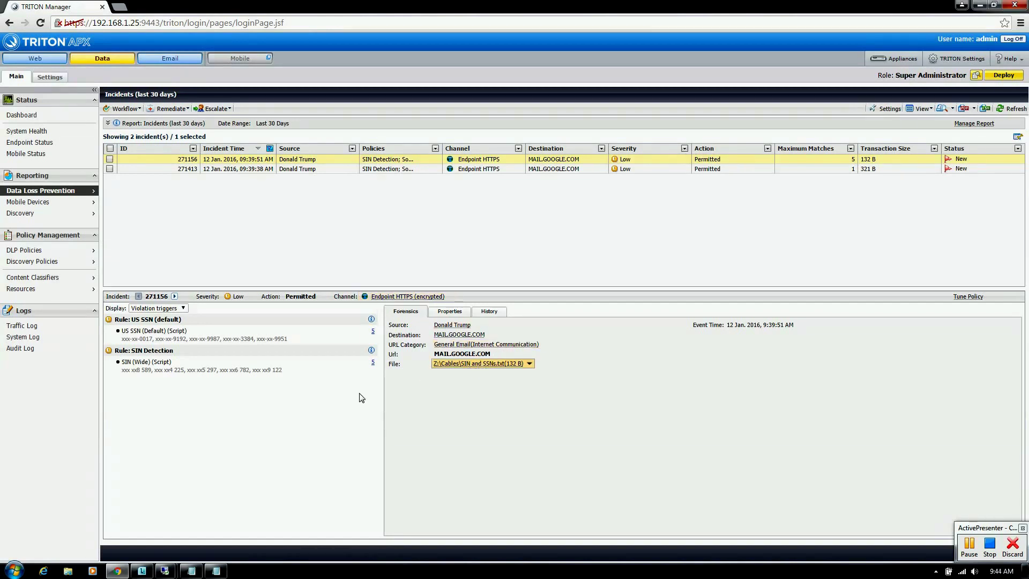
# Step: Check the five SIN Detection triggered values against the Notepad file, then close both windows
pyautogui.click(223, 563)
pyautogui.moveTo(440, 185); pyautogui.dragTo(617, 168)
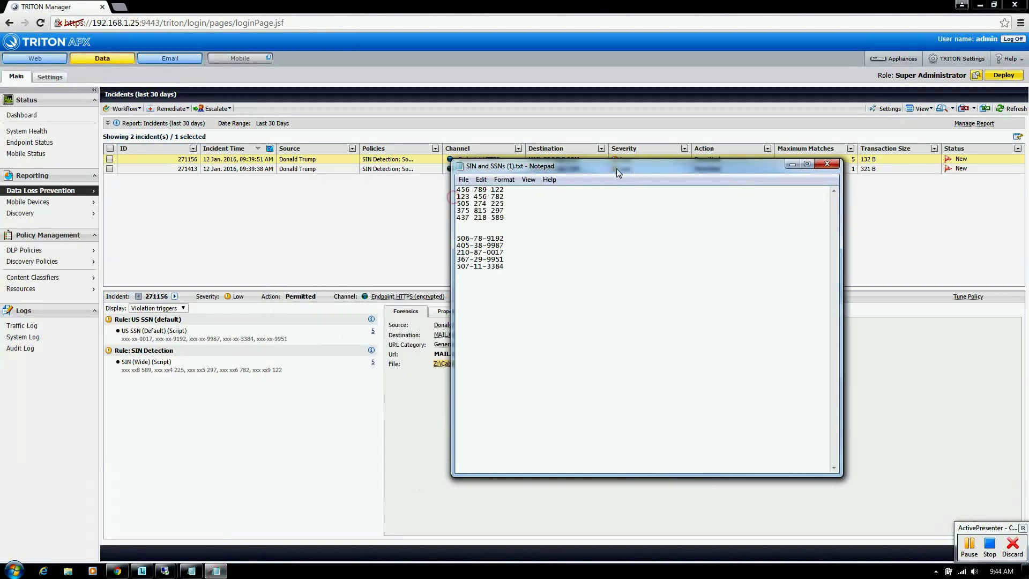
pyautogui.click(373, 363)
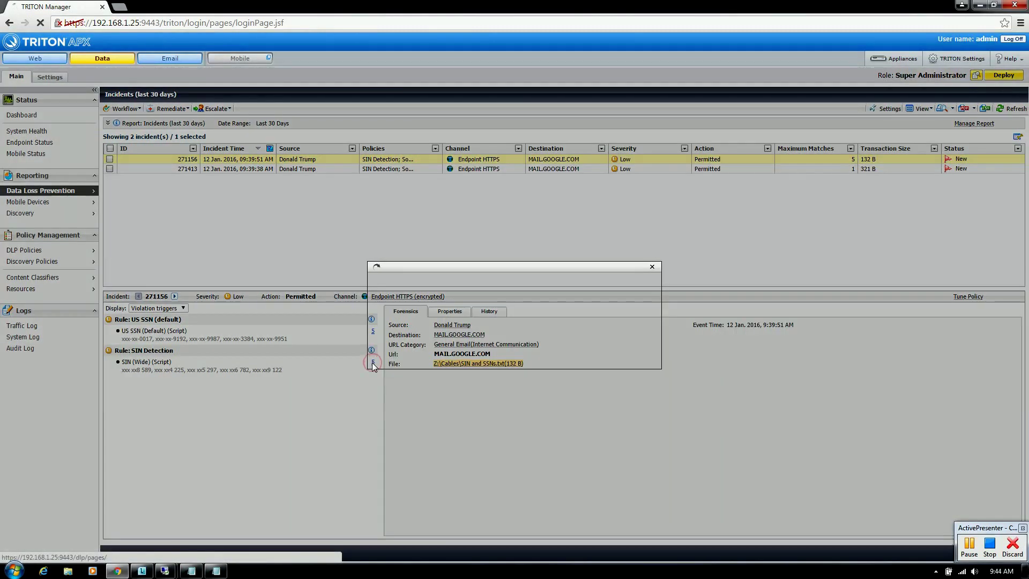
pyautogui.moveTo(468, 267); pyautogui.dragTo(279, 248)
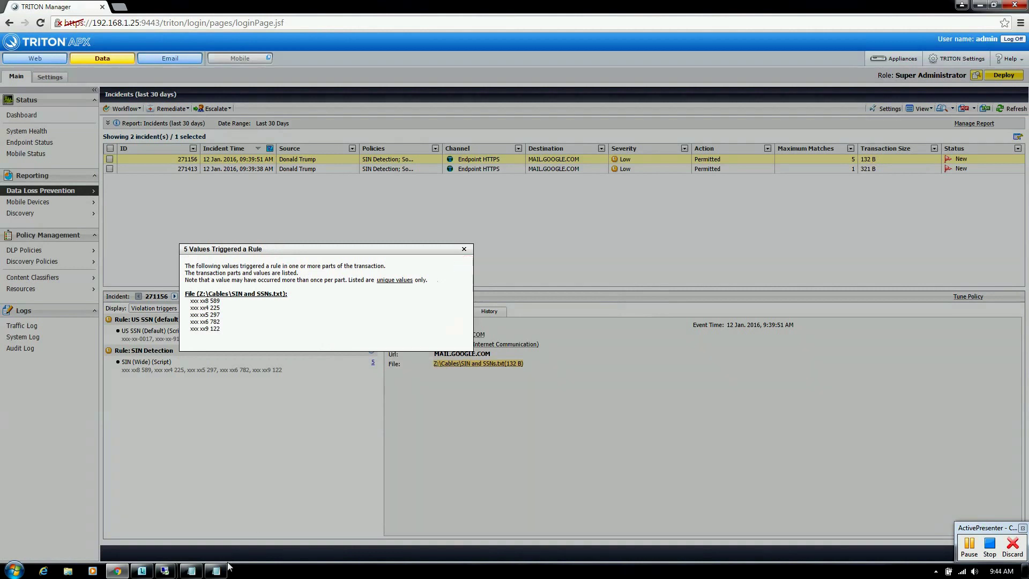
pyautogui.hotkey('alt', 'Tab')
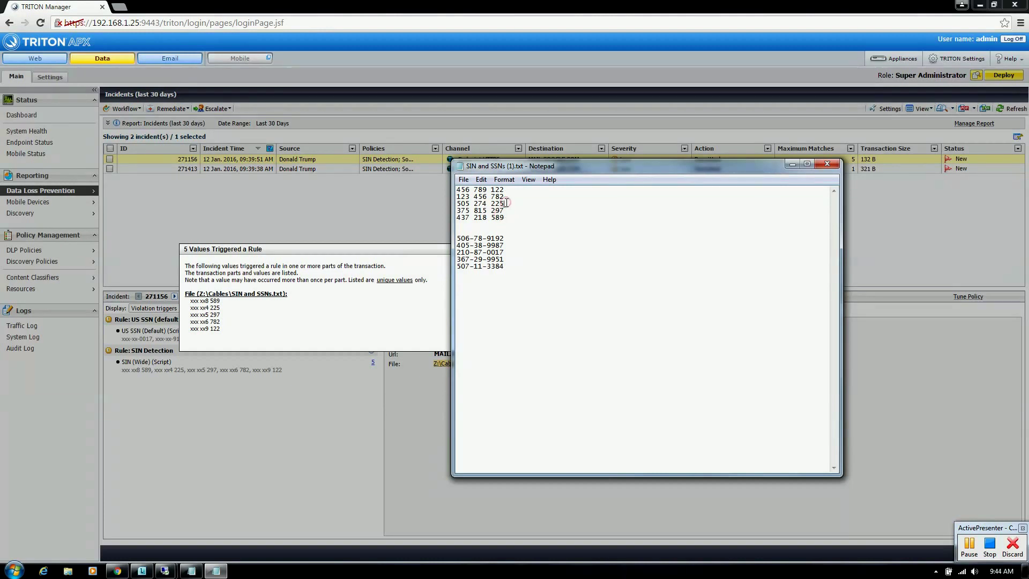
pyautogui.click(506, 211)
pyautogui.click(827, 164)
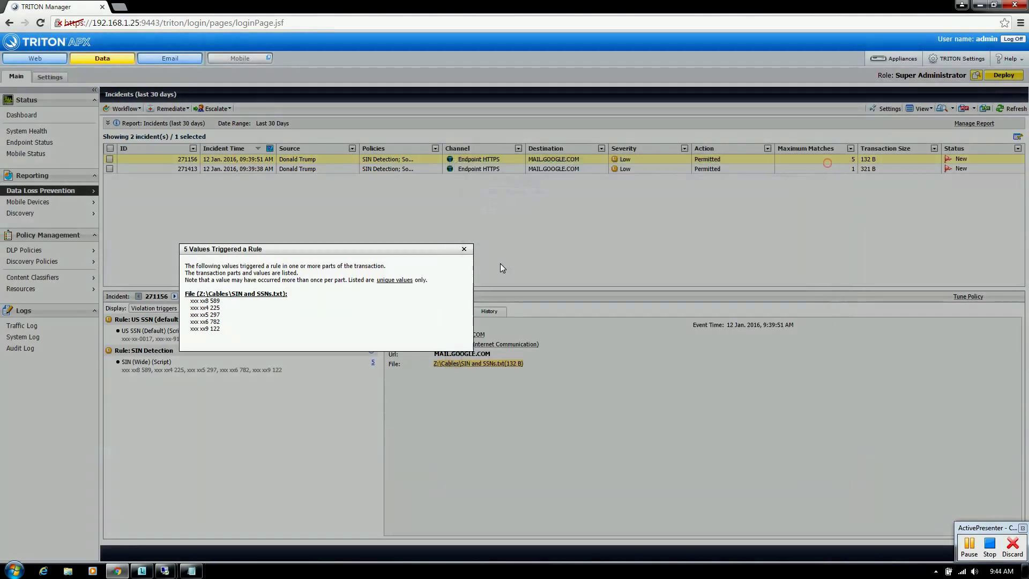
pyautogui.click(467, 248)
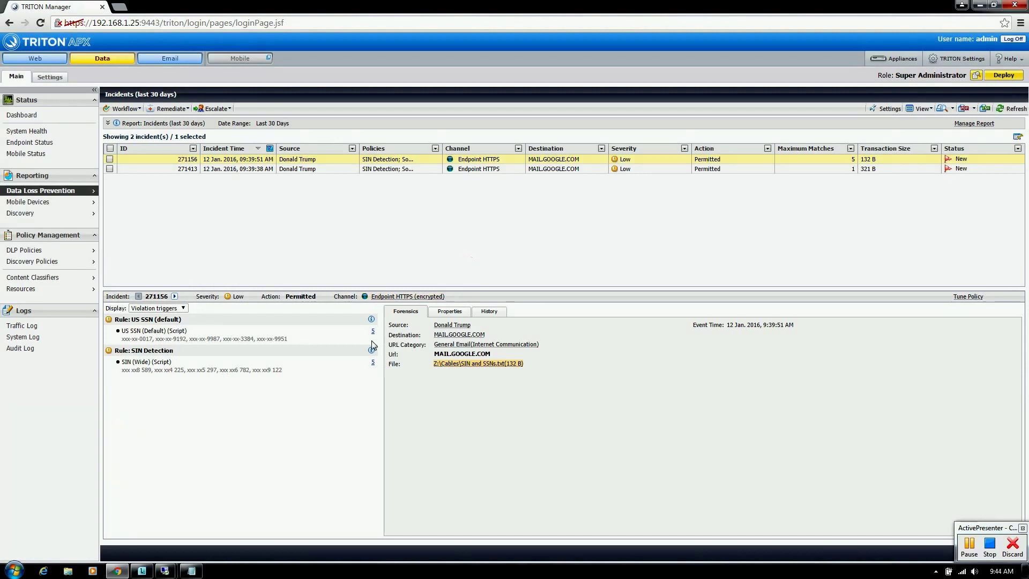
# Step: Review incident 271413's message body, then return to the remote Gmail session
pyautogui.click(383, 169)
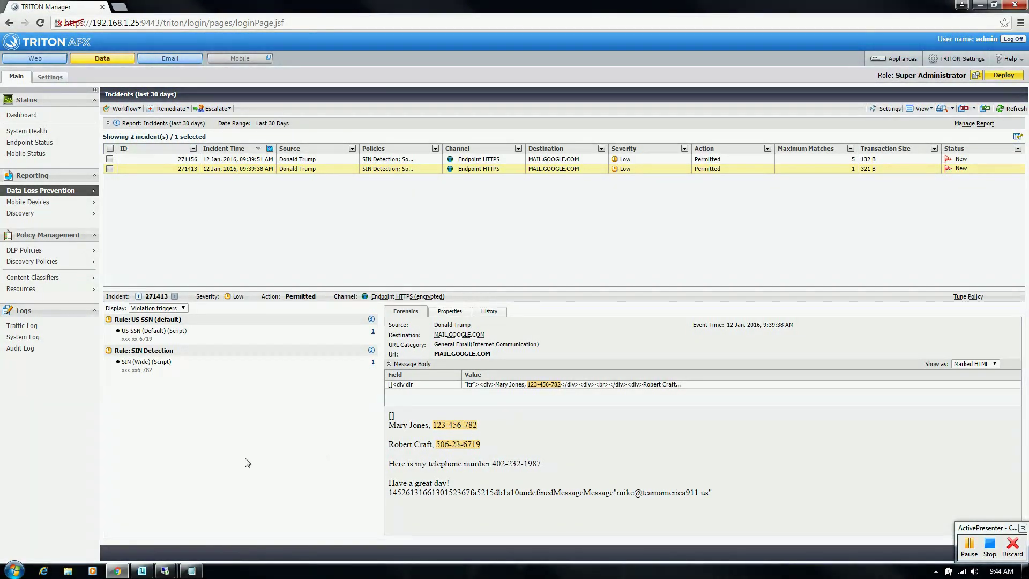
pyautogui.moveTo(170, 574)
pyautogui.click(122, 522)
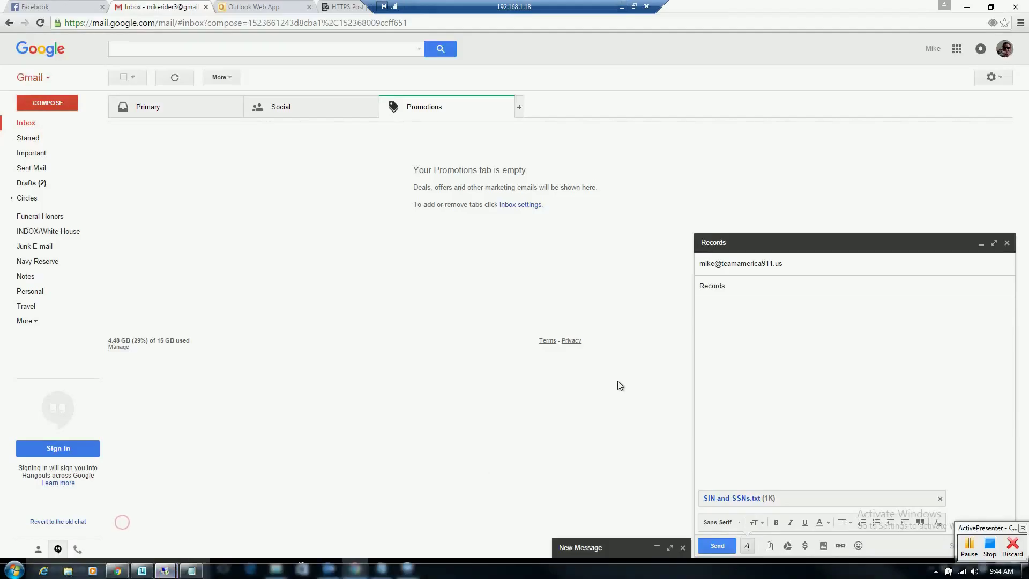
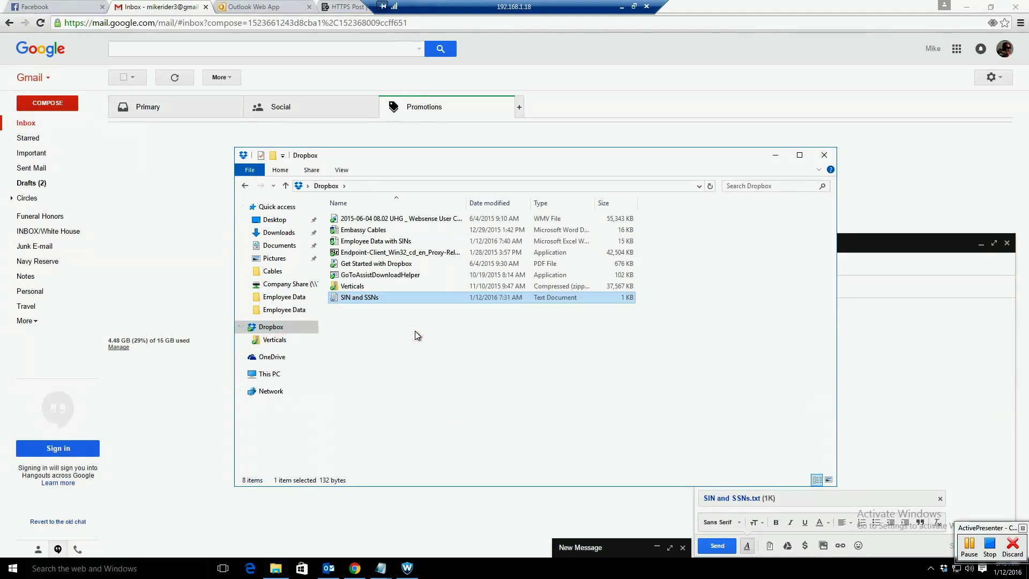
# Step: Minimize the remote desktop session to return to the TRITON Manager incident list
pyautogui.click(621, 7)
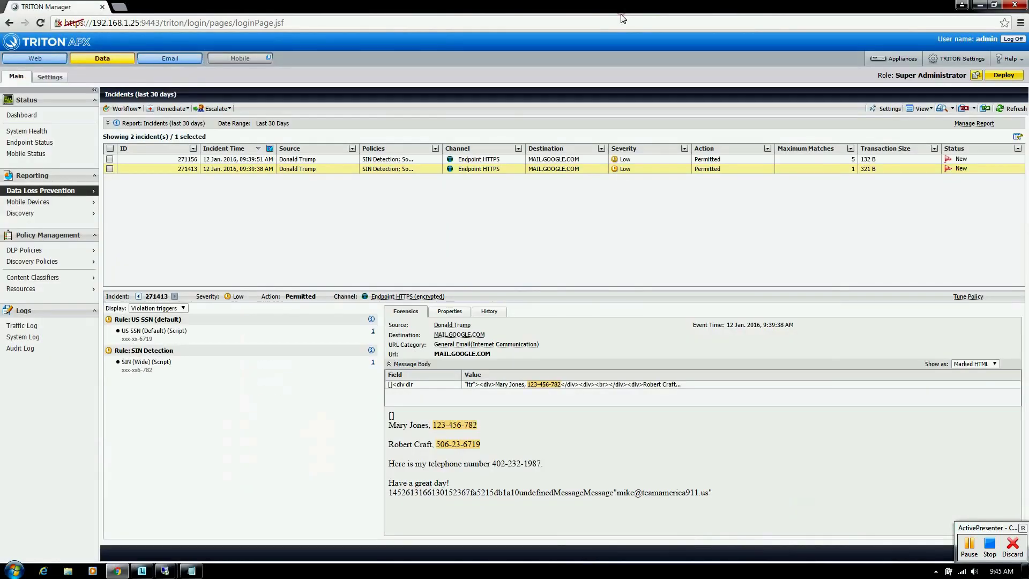
# Step: Refresh the incidents and compare Dropbox incidents 270956 and 270113, ending on 270113's details
pyautogui.click(1008, 110)
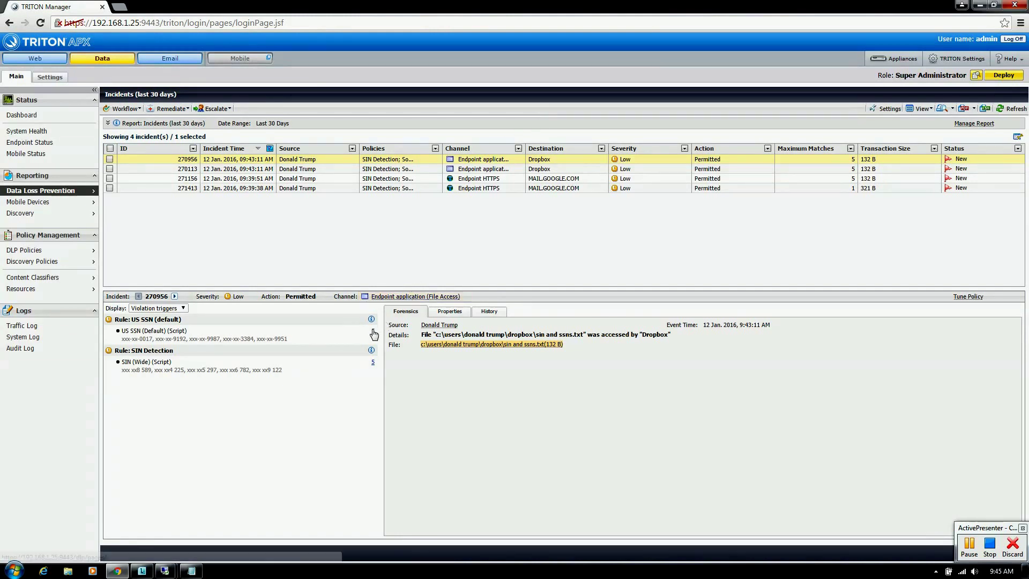
pyautogui.click(467, 171)
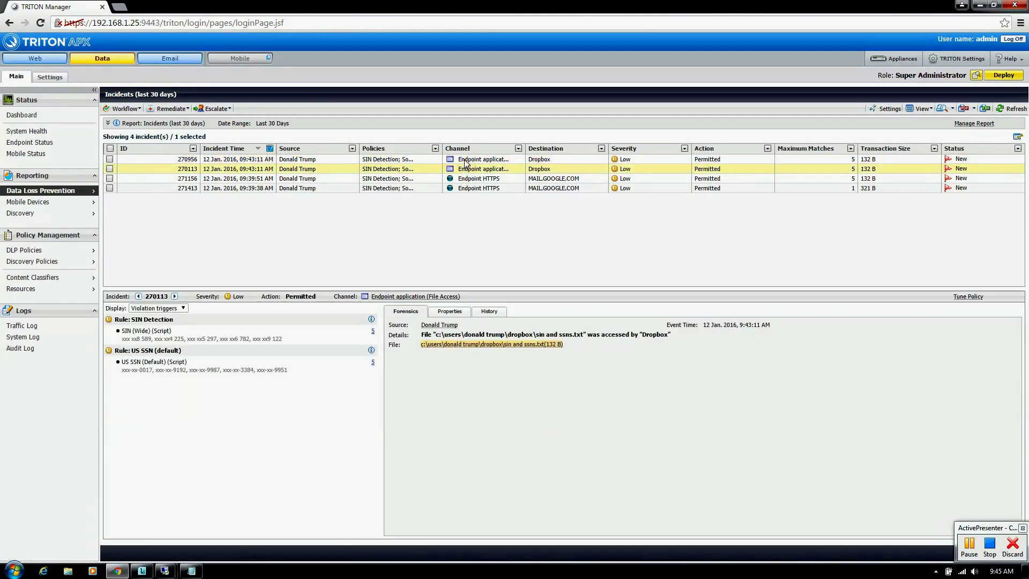
pyautogui.click(466, 162)
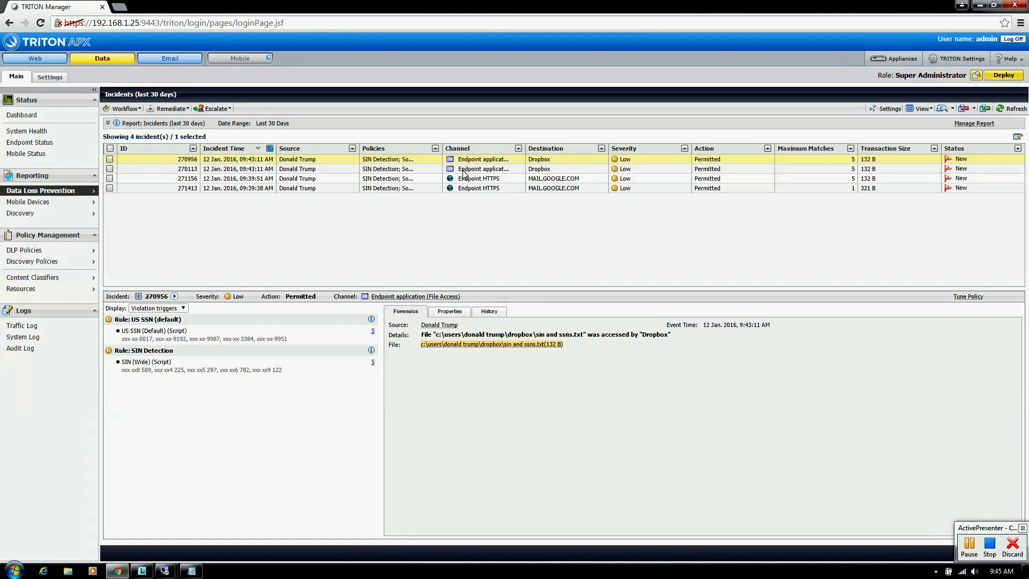
pyautogui.click(464, 170)
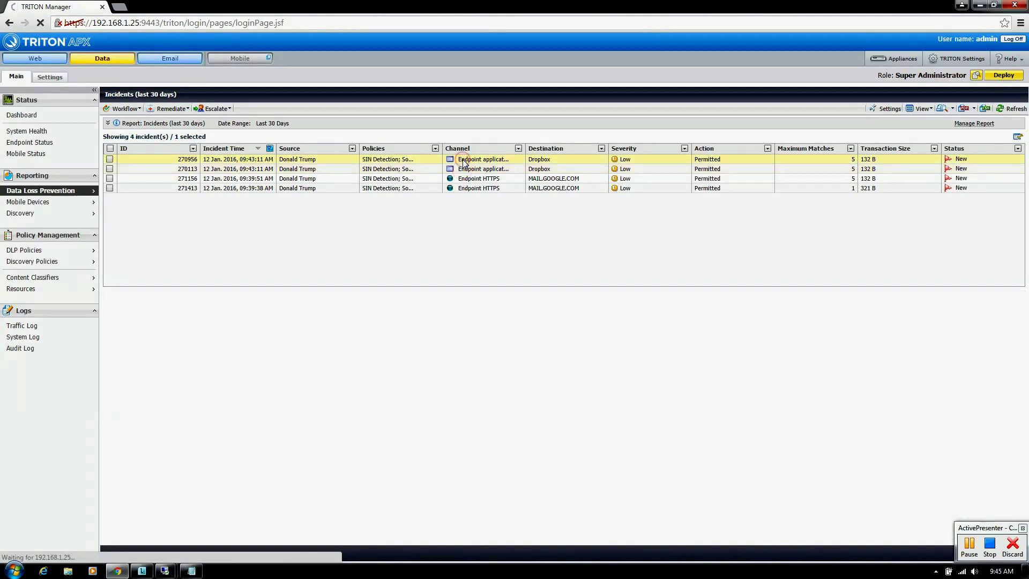
pyautogui.click(462, 169)
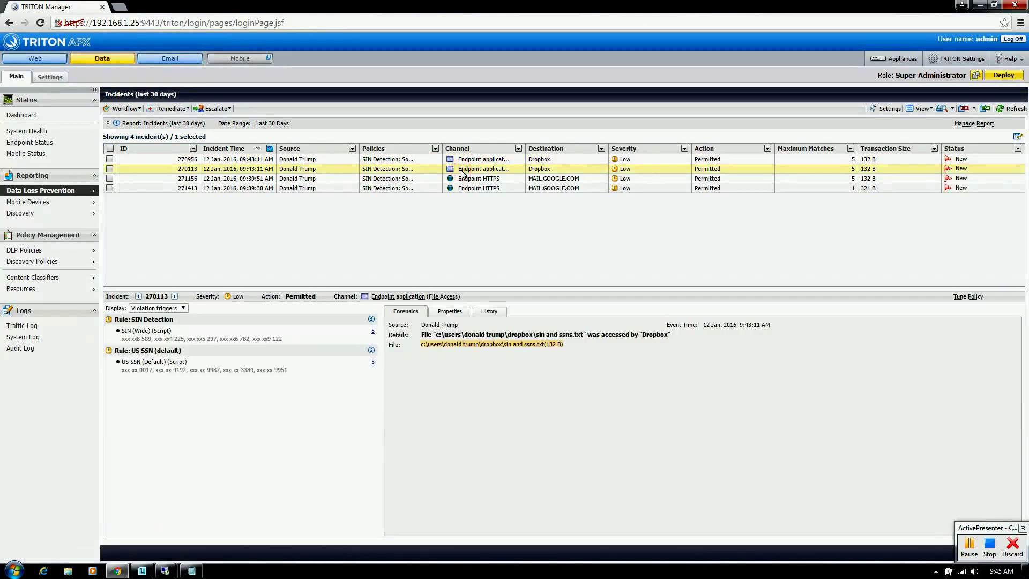
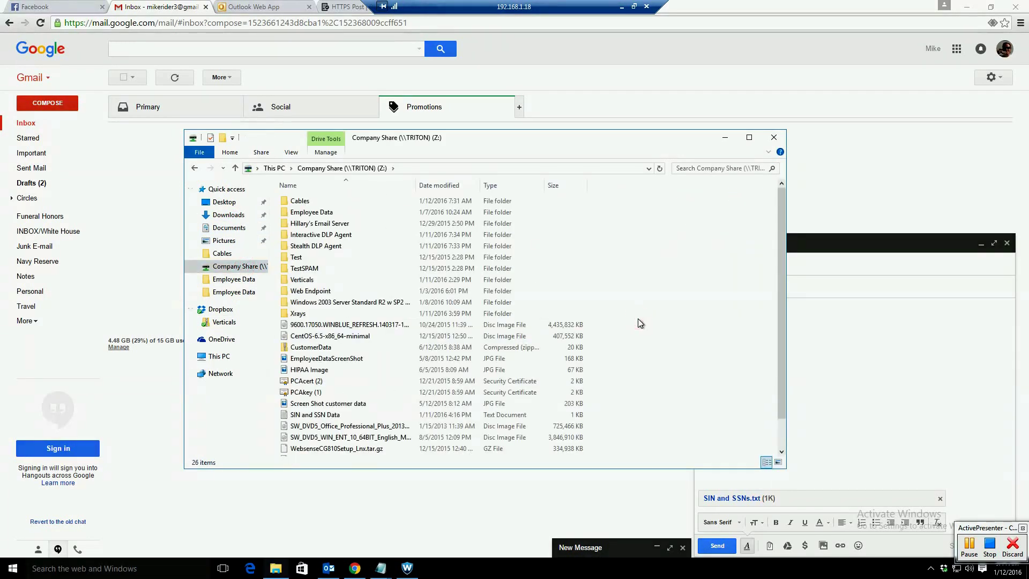
# Step: Paste the SIN and SSNs text file into Company Share (Z:) and leave the remote session
pyautogui.hotkey('ctrl', 'v')
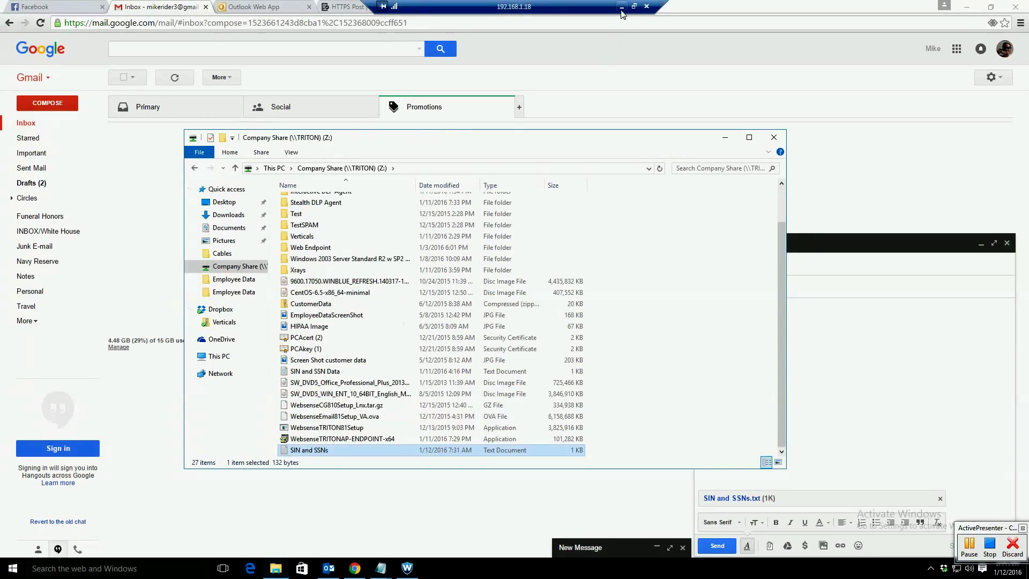
pyautogui.click(622, 7)
# Step: Refresh incidents, review Low/Permitted Endpoint LAN incident 271100 for sin and ssns.txt, then resume the remote desktop
pyautogui.click(1013, 109)
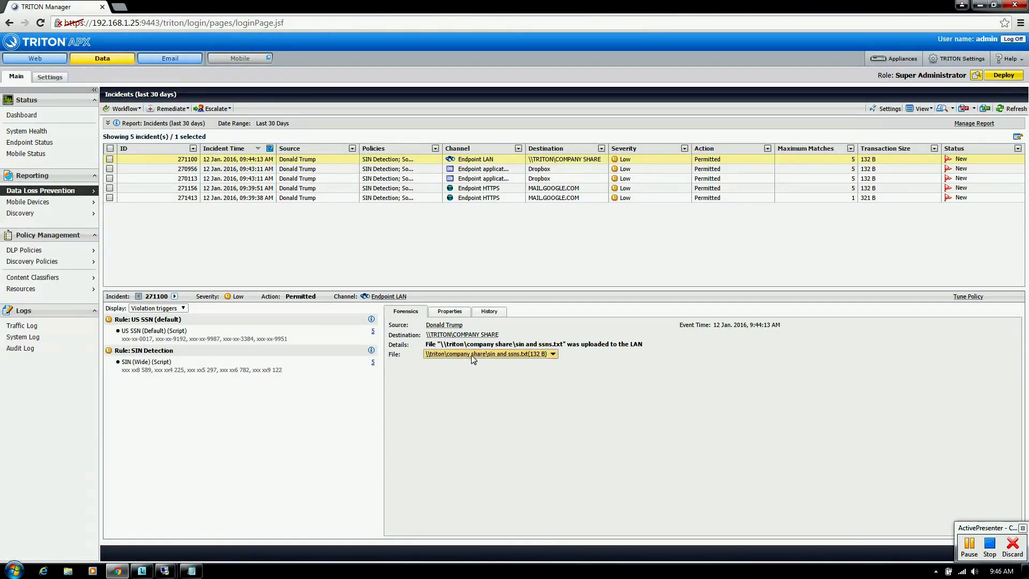
pyautogui.moveTo(462, 355)
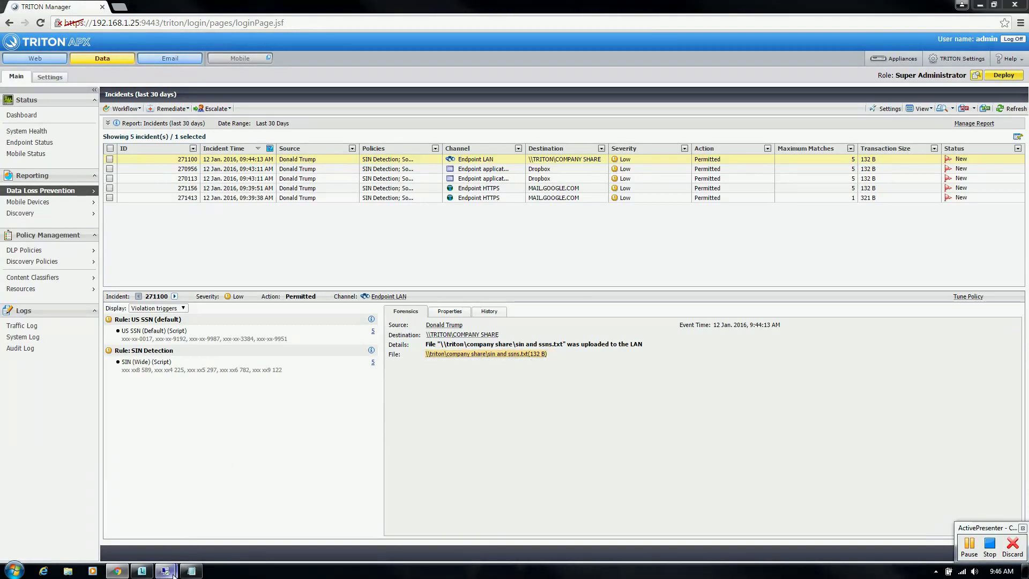
pyautogui.moveTo(165, 570)
pyautogui.click(114, 542)
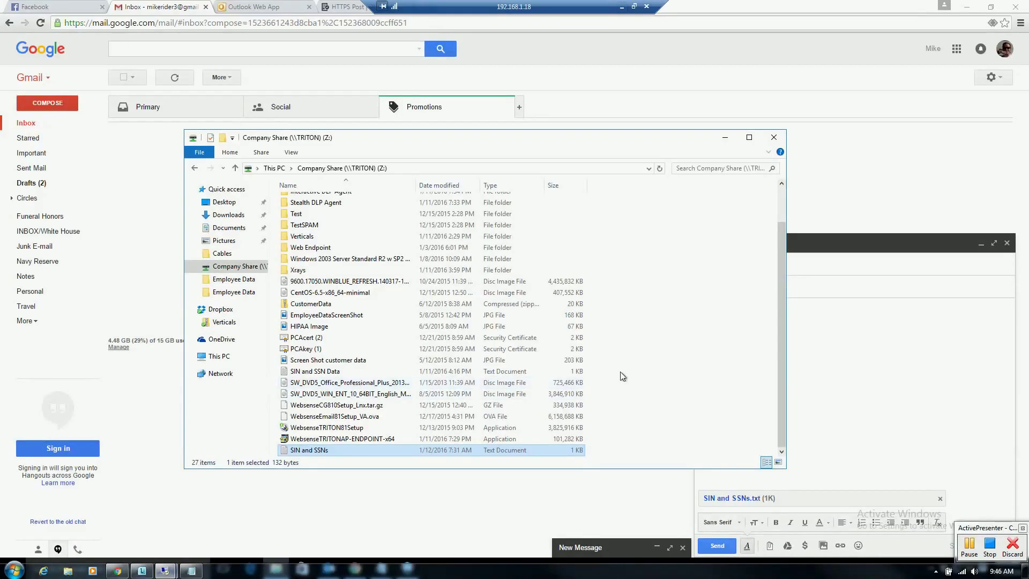
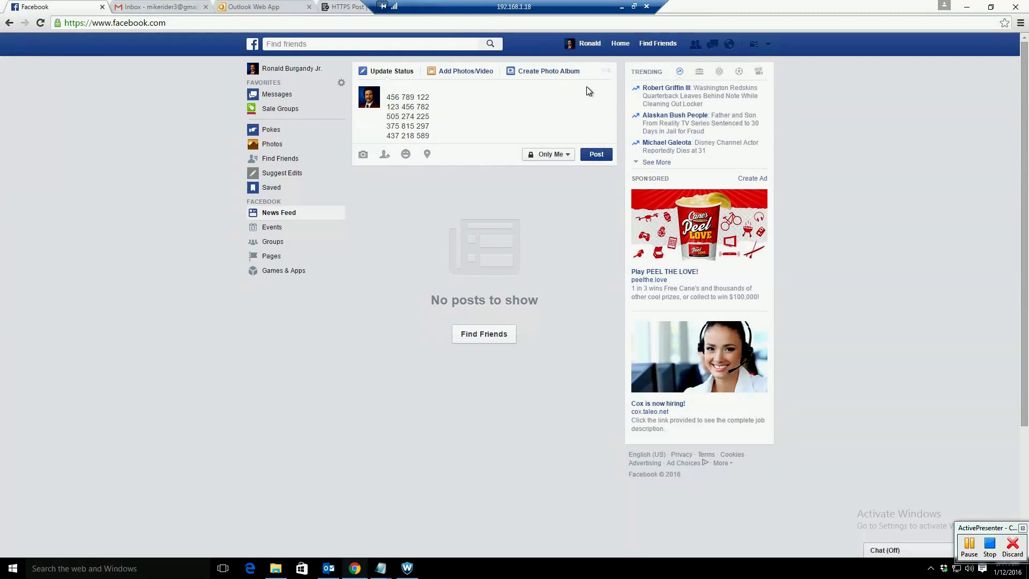
# Step: Minimize the remote session to reveal the TRITON incident list with the new Facebook SIN Detection
pyautogui.click(620, 6)
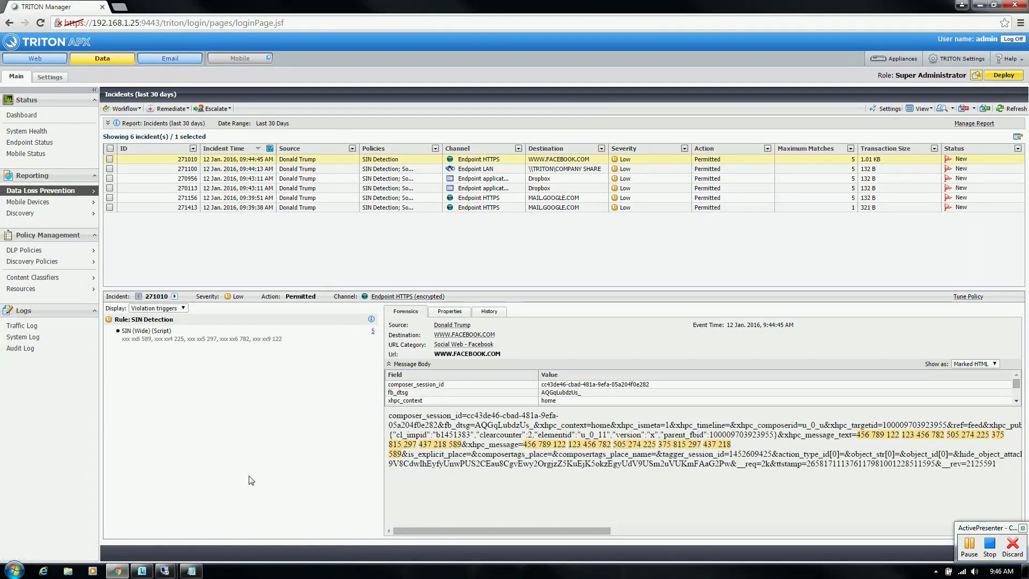
# Step: Restore the remote Facebook session showing the published five-number status post
pyautogui.moveTo(165, 571)
pyautogui.click(106, 524)
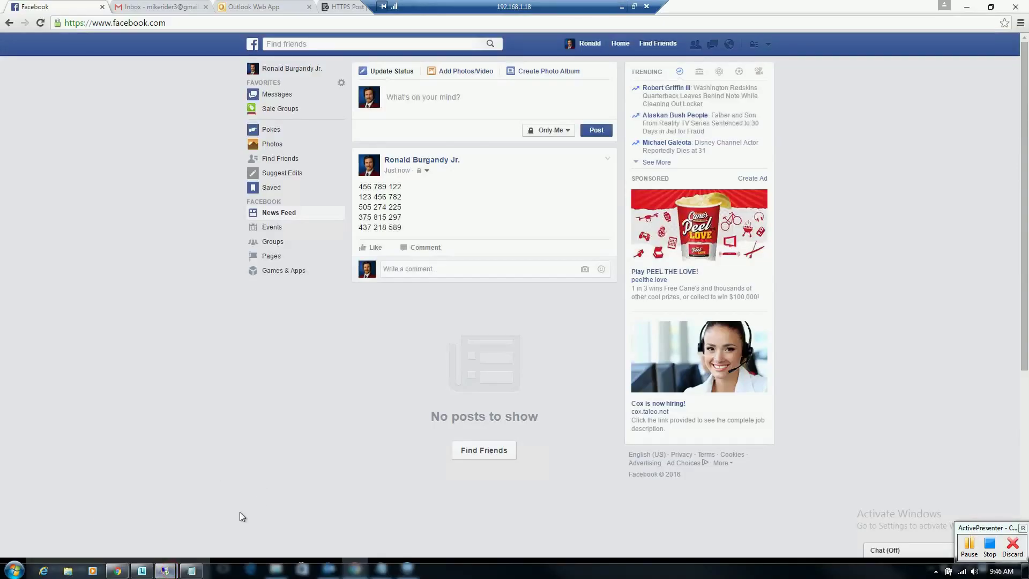
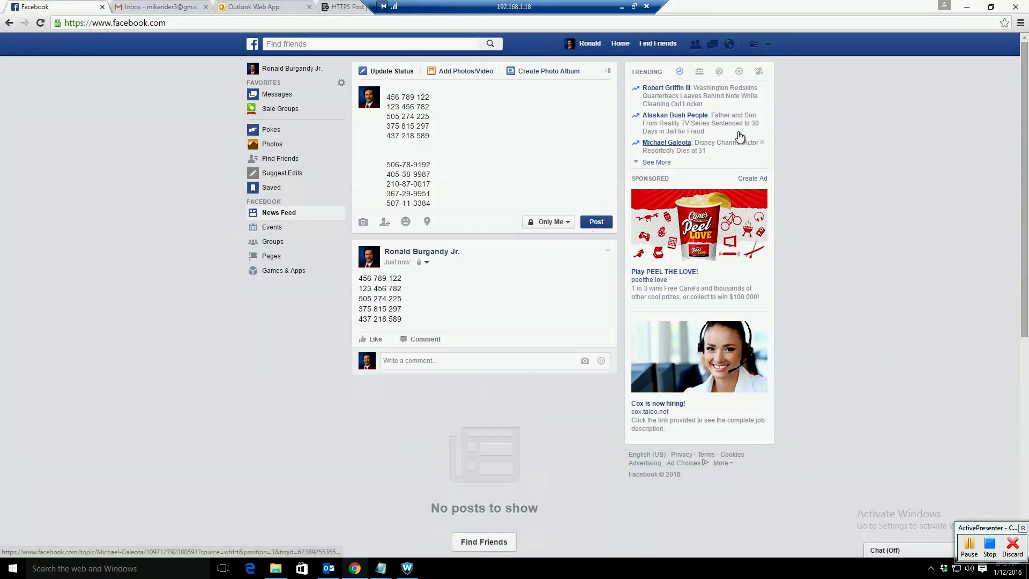
# Step: Minimize the remote Facebook session to show the TRITON incident list and the post's forensics
pyautogui.click(621, 6)
pyautogui.click(1004, 109)
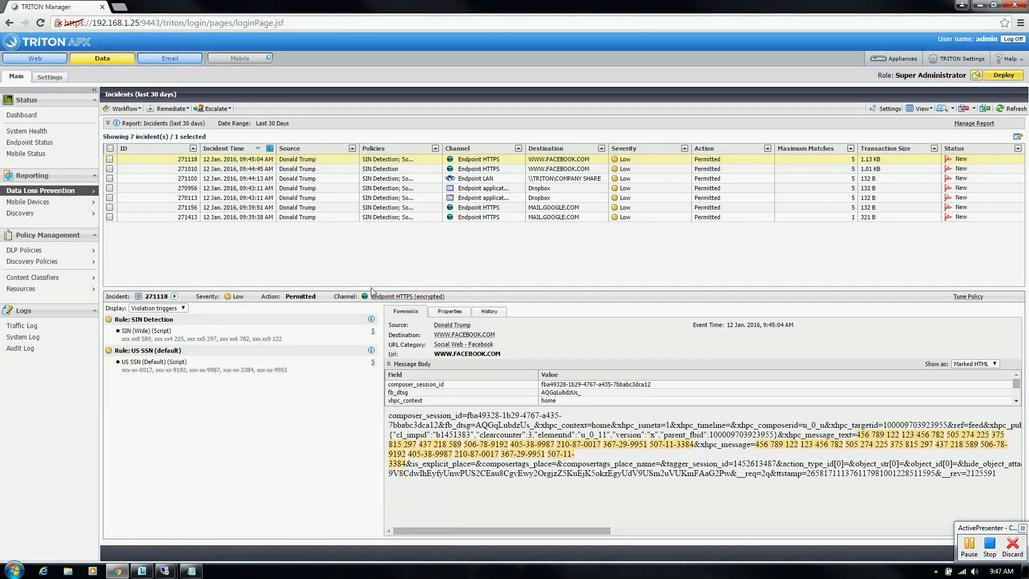
# Step: Bring the 192.168.1.18 remote desktop session back in front of TRITON APX
pyautogui.moveTo(167, 571)
pyautogui.click(144, 538)
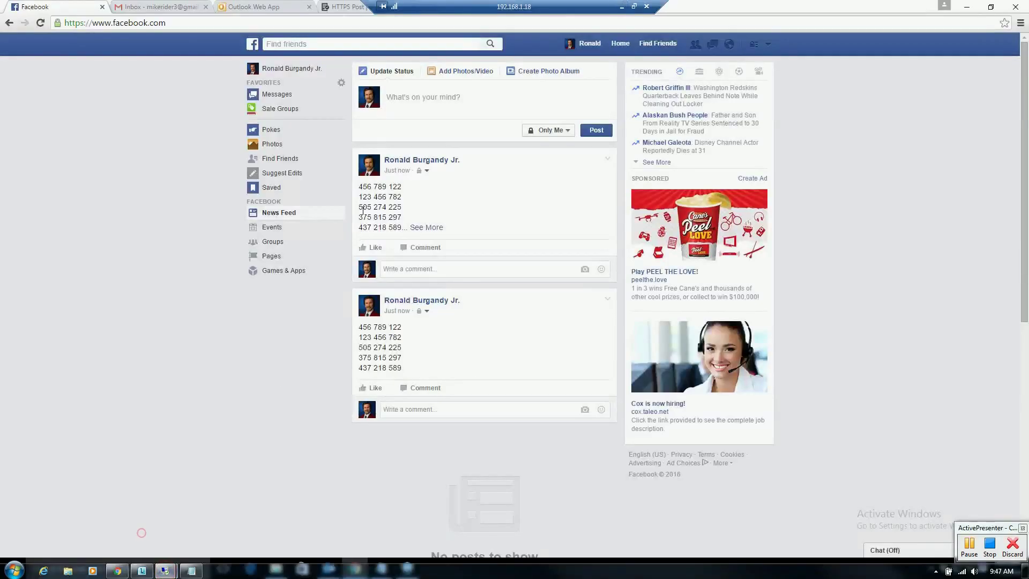
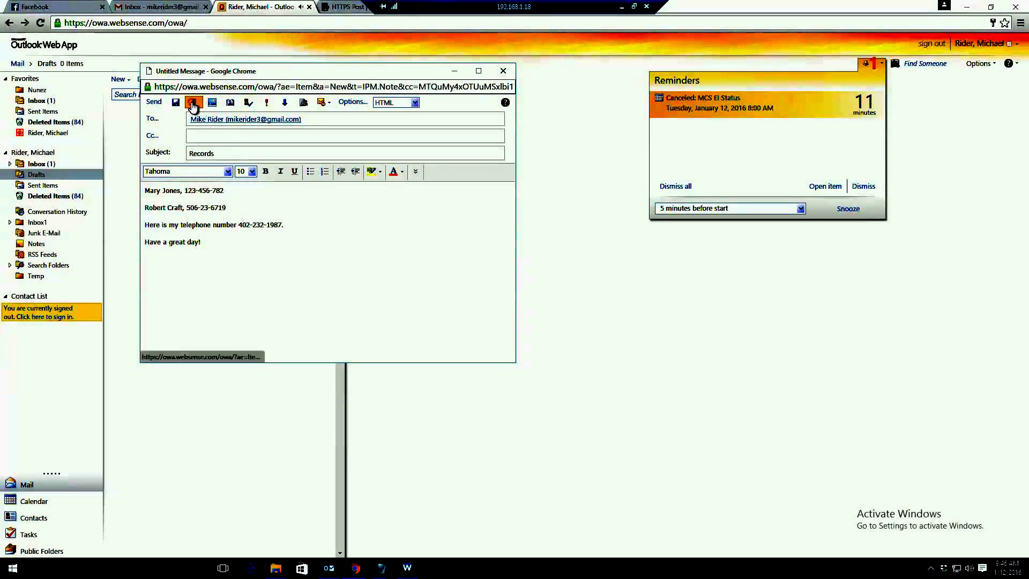
# Step: Send the drafted 'Records' e-mail from the Outlook Web App compose window
pyautogui.click(152, 102)
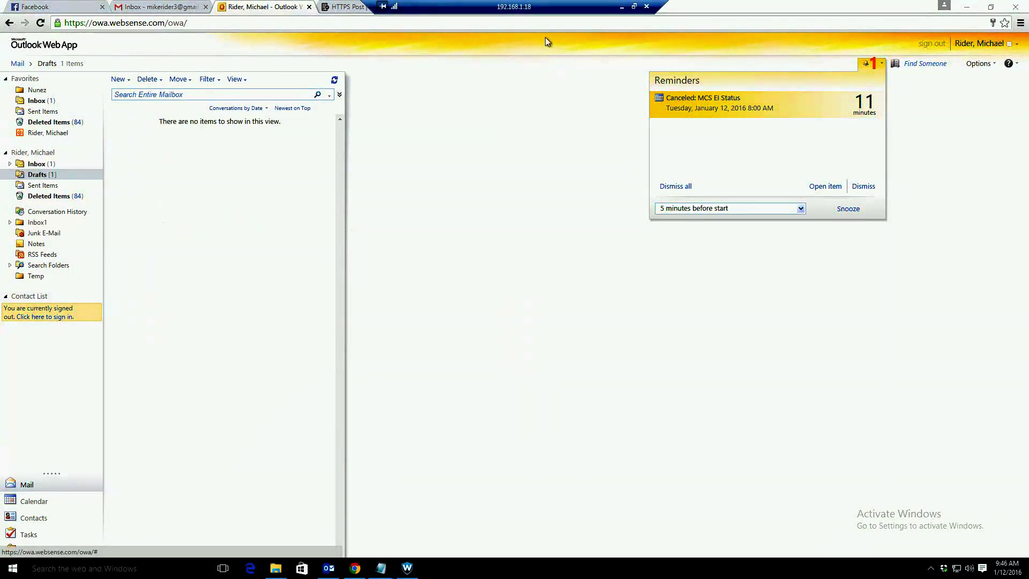
# Step: Back in TRITON, refresh incidents to show the new OWA.WEBSENSE.COM incident, then open Manage Policies
pyautogui.click(622, 8)
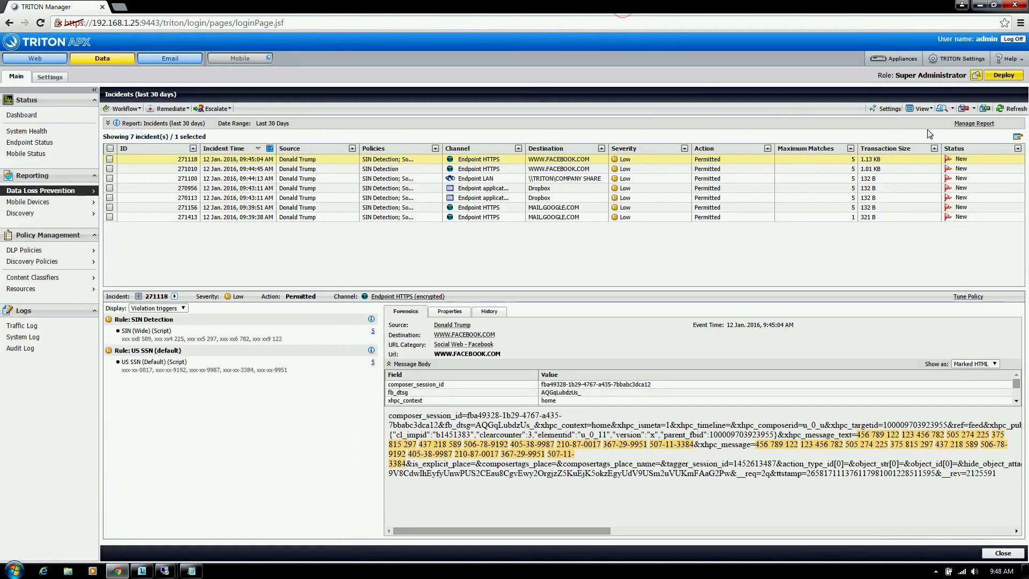
pyautogui.click(1021, 112)
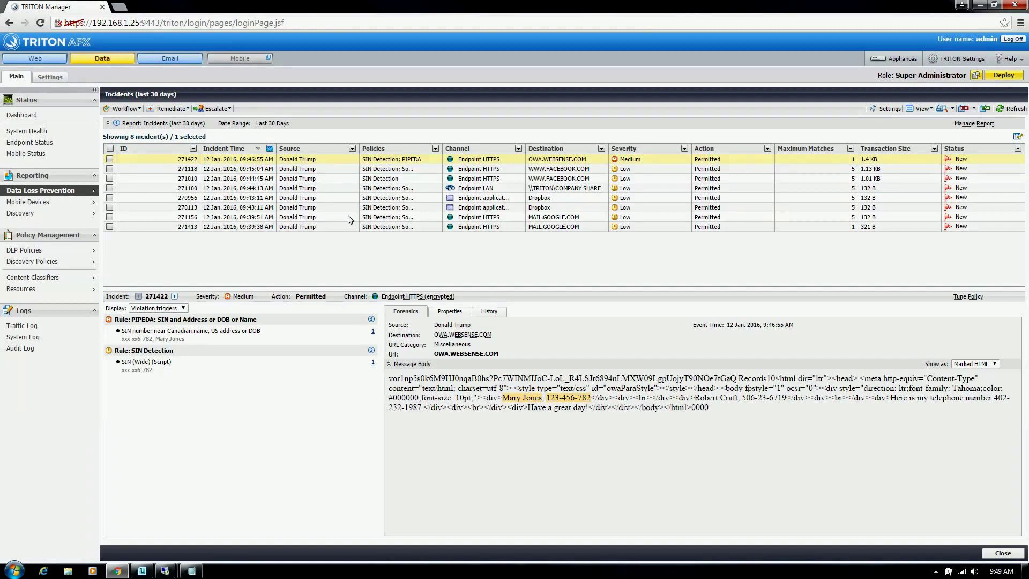
pyautogui.click(116, 251)
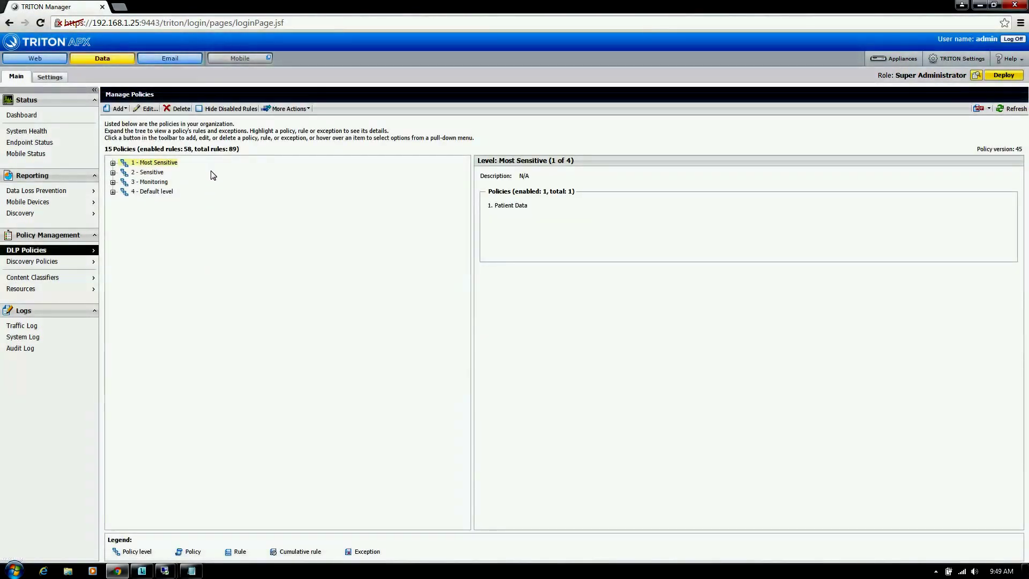
# Step: Add a predefined policy to open the Policy Library of 118 policies
pyautogui.click(117, 108)
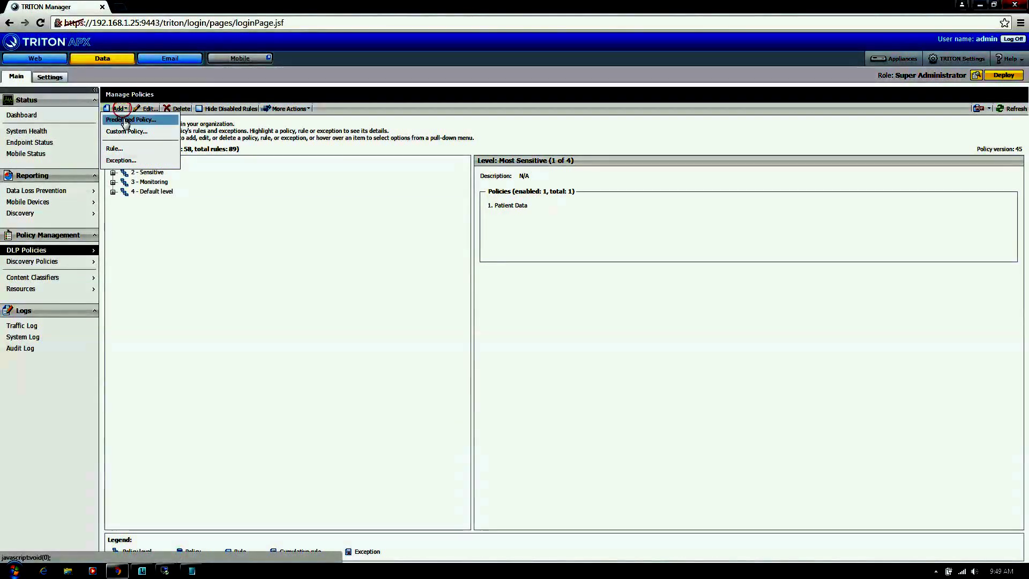
pyautogui.click(126, 120)
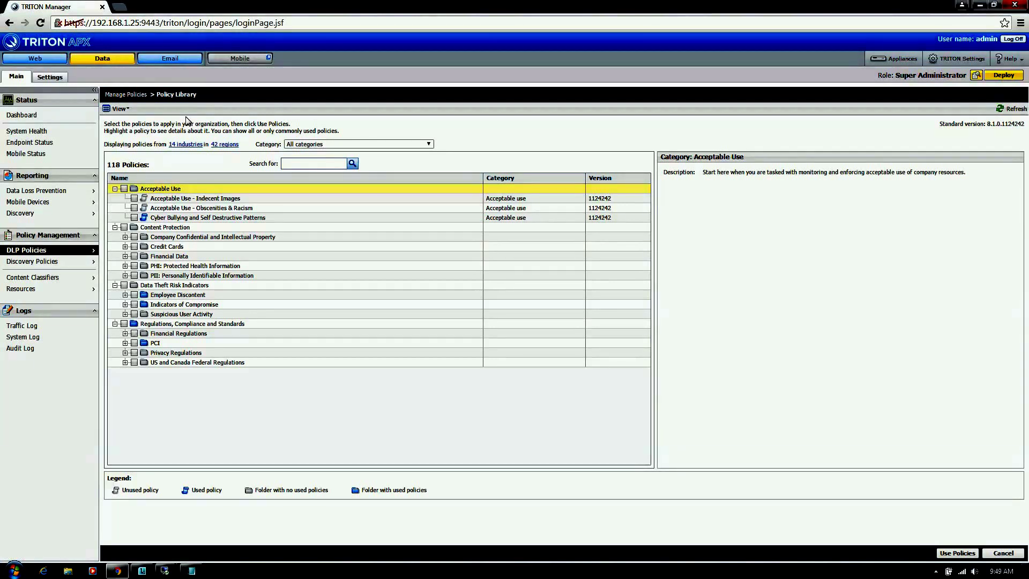
pyautogui.moveTo(89, 251)
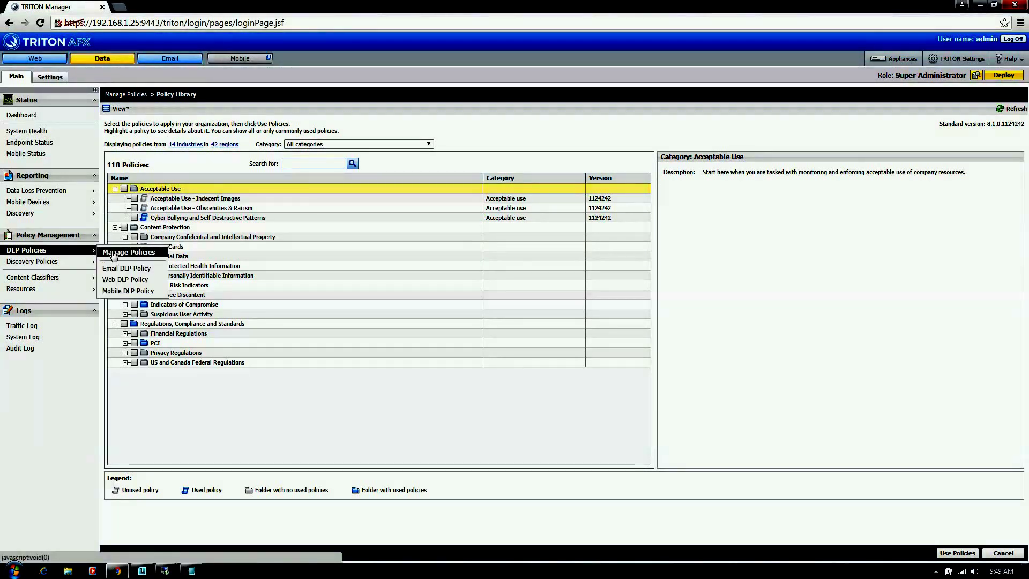
pyautogui.click(113, 253)
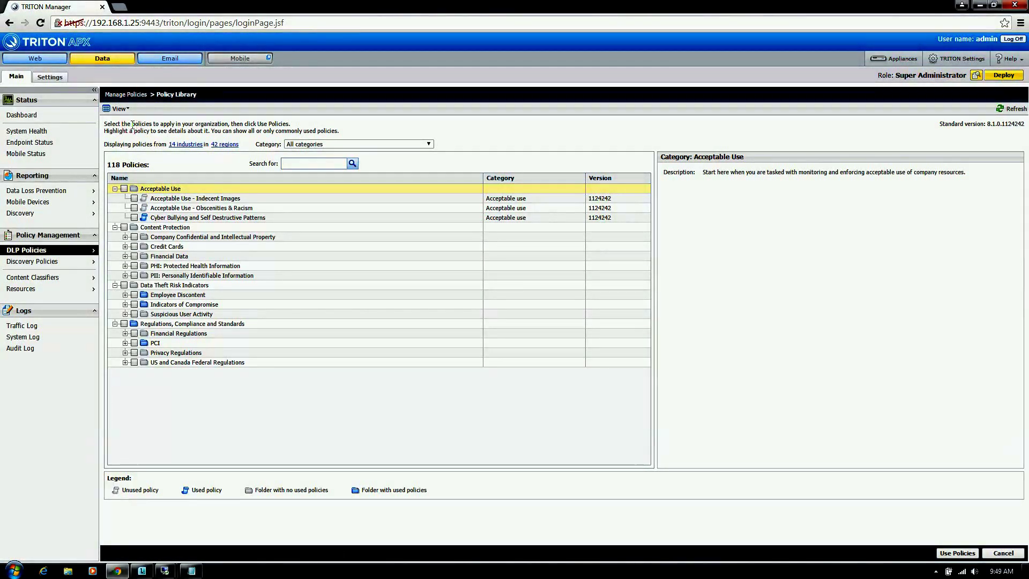
pyautogui.click(171, 145)
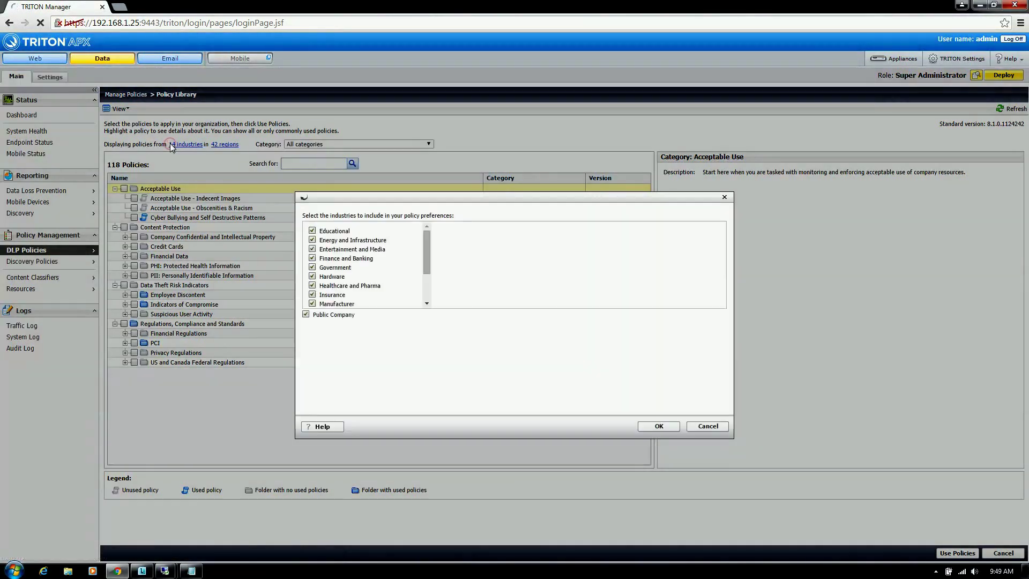
pyautogui.moveTo(426, 238); pyautogui.dragTo(423, 284)
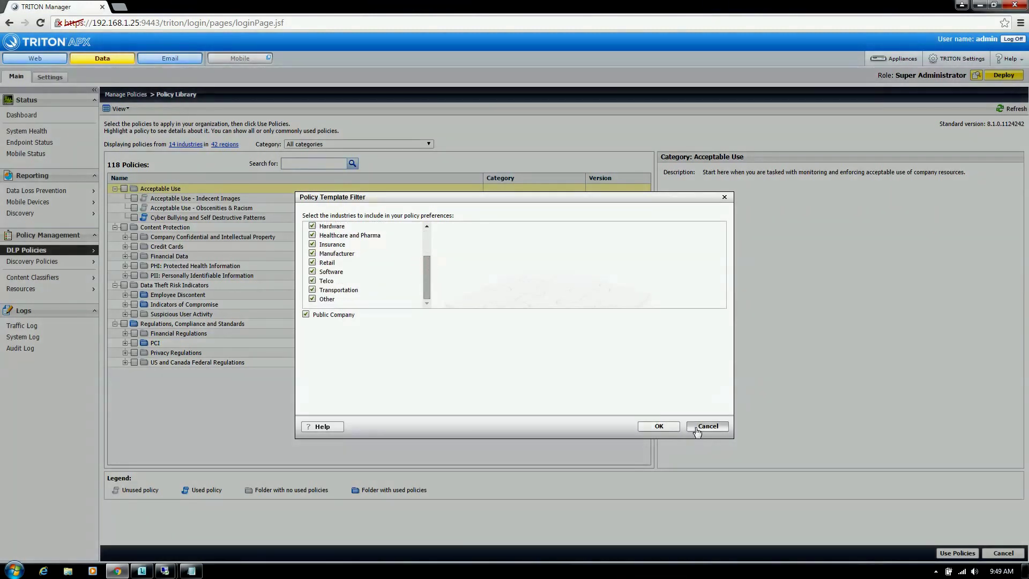
pyautogui.click(695, 427)
pyautogui.click(225, 145)
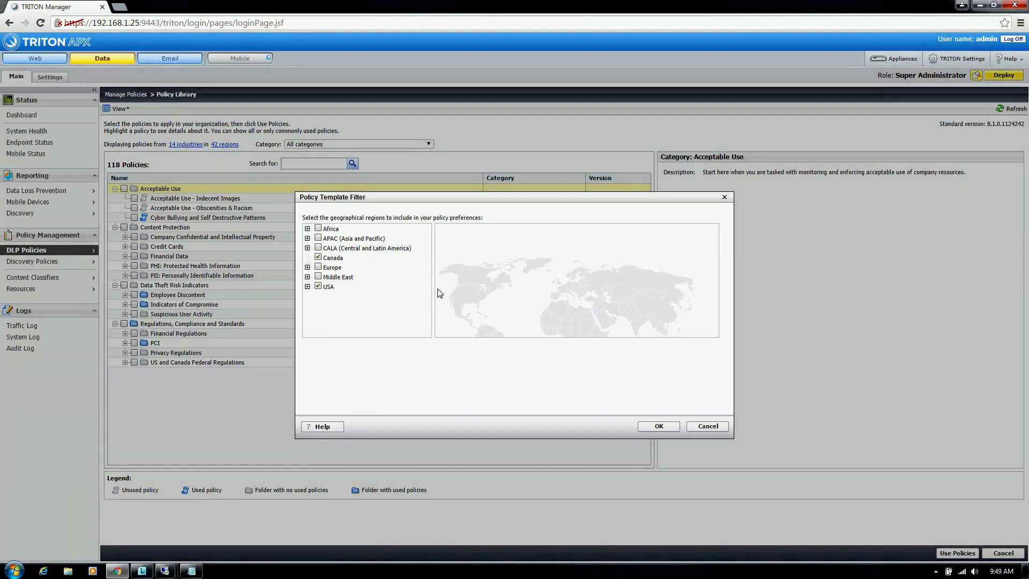
pyautogui.click(308, 287)
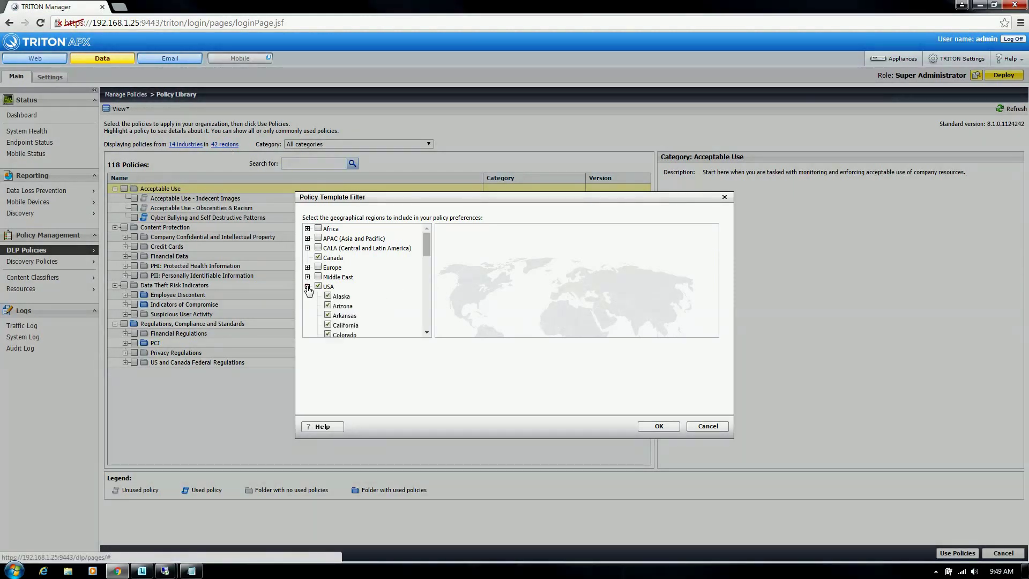
pyautogui.click(308, 287)
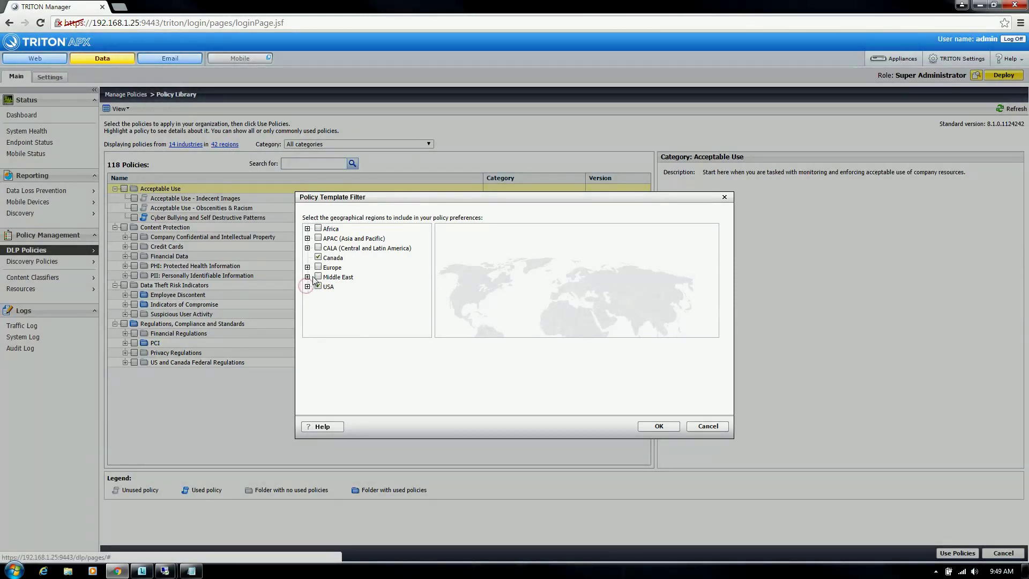
pyautogui.click(307, 277)
pyautogui.click(307, 277)
pyautogui.click(308, 268)
pyautogui.click(308, 267)
pyautogui.click(308, 248)
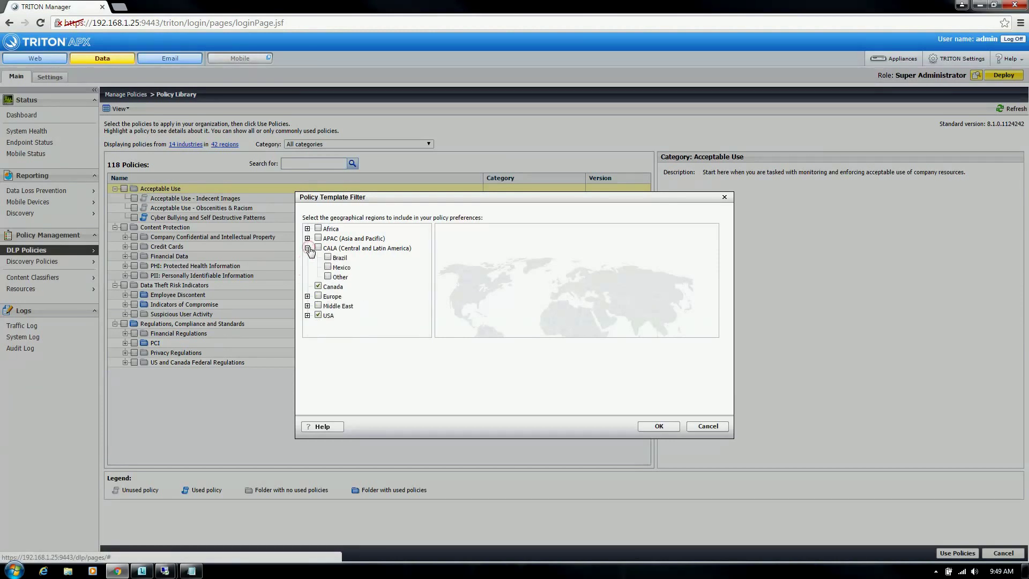
pyautogui.click(307, 248)
pyautogui.click(308, 239)
pyautogui.click(307, 238)
pyautogui.click(308, 228)
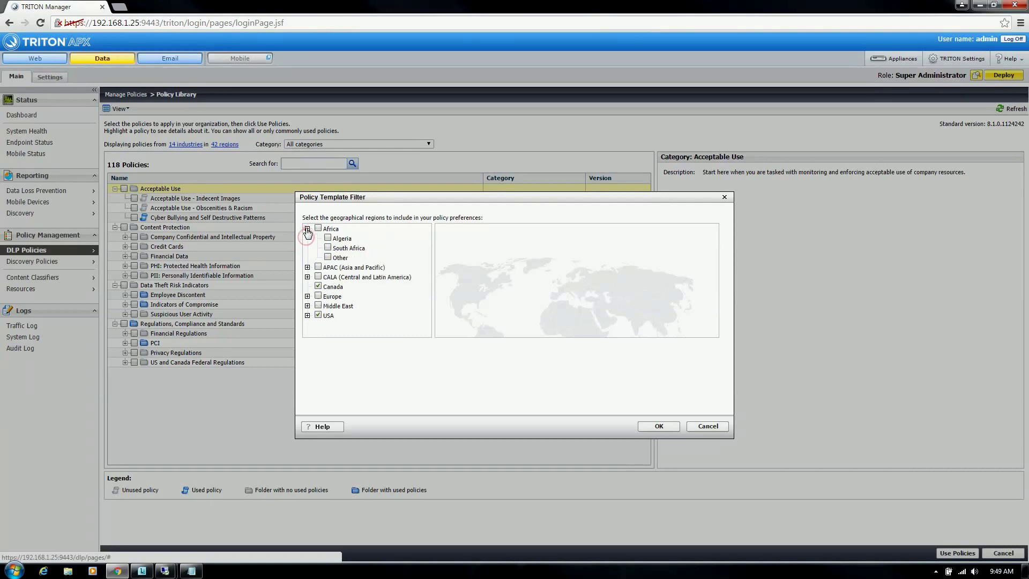
pyautogui.click(307, 229)
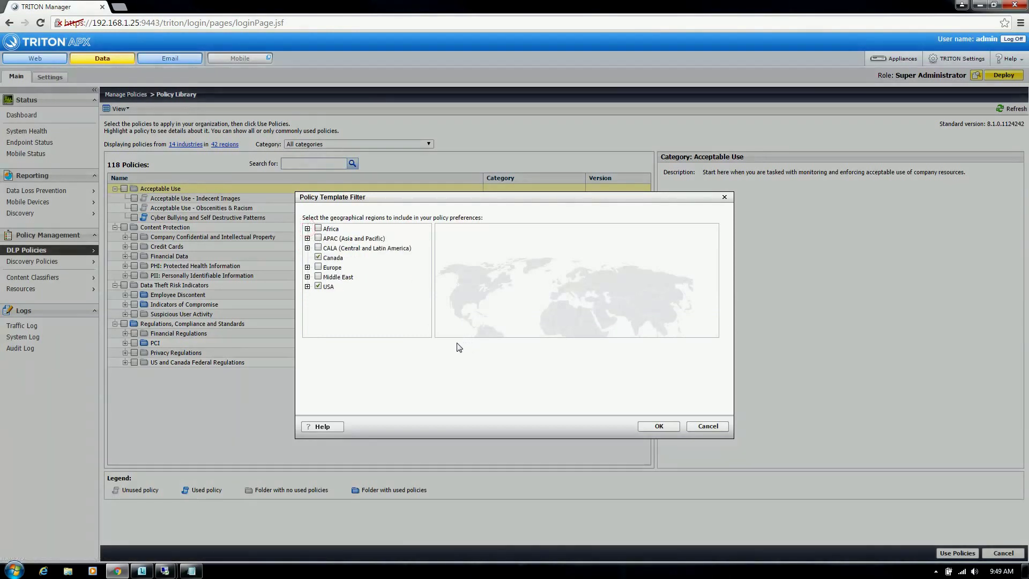
pyautogui.click(700, 429)
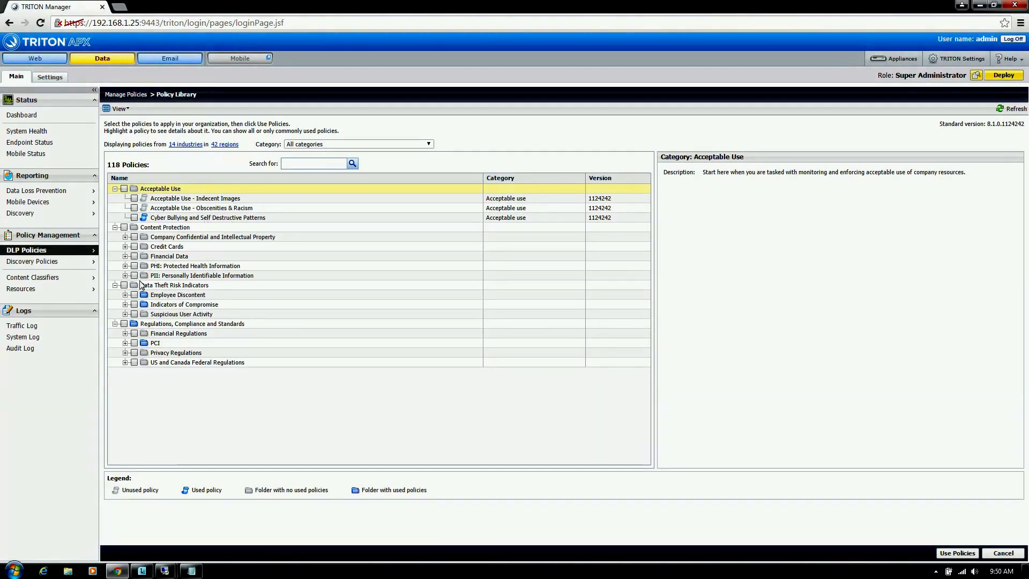
# Step: Expand the Policy Library folders, from Company Confidential to US and Canada Federal Regulations, and browse them
pyautogui.click(125, 362)
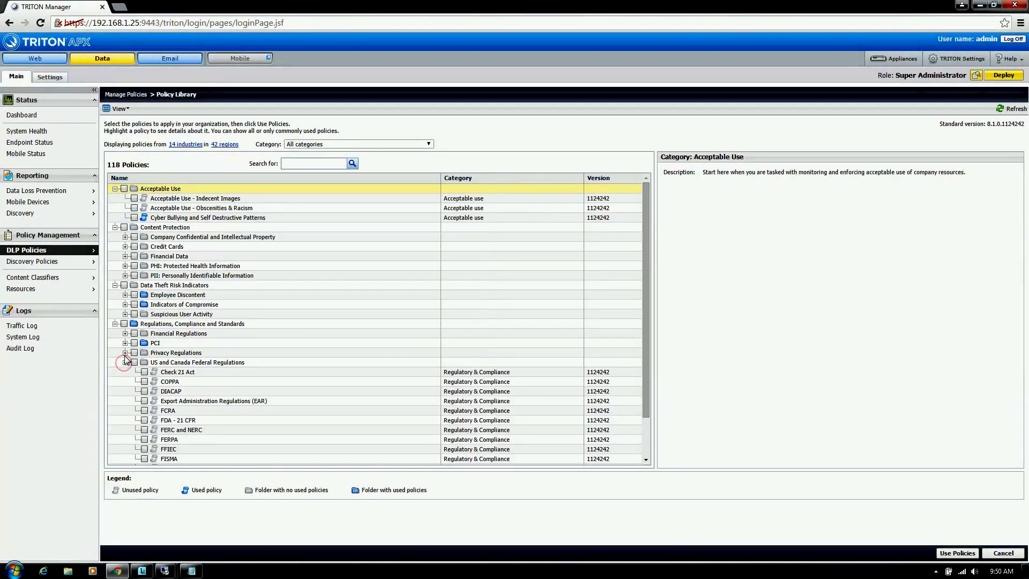
pyautogui.click(125, 352)
pyautogui.click(125, 343)
pyautogui.click(125, 334)
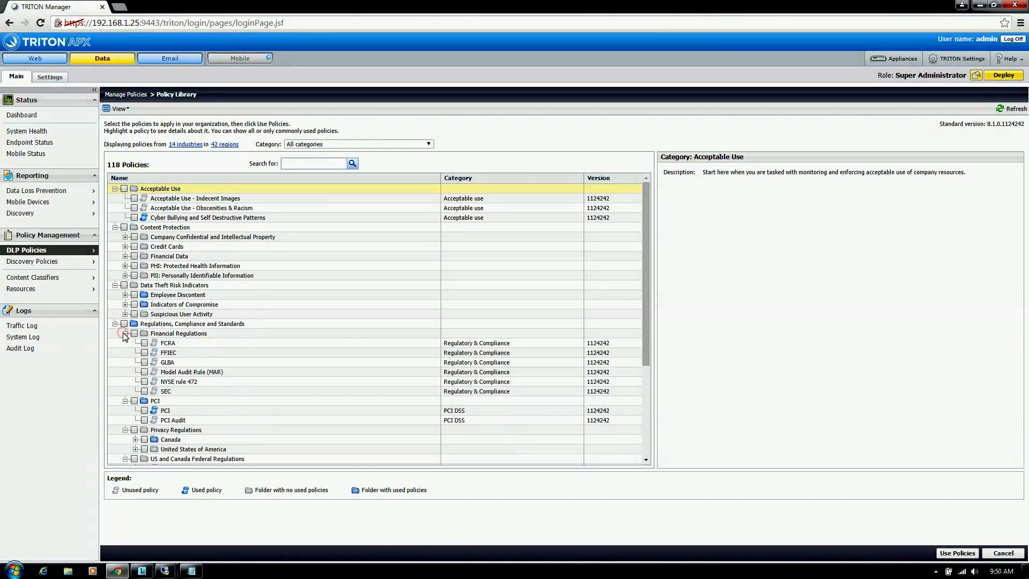
pyautogui.click(125, 314)
pyautogui.click(125, 305)
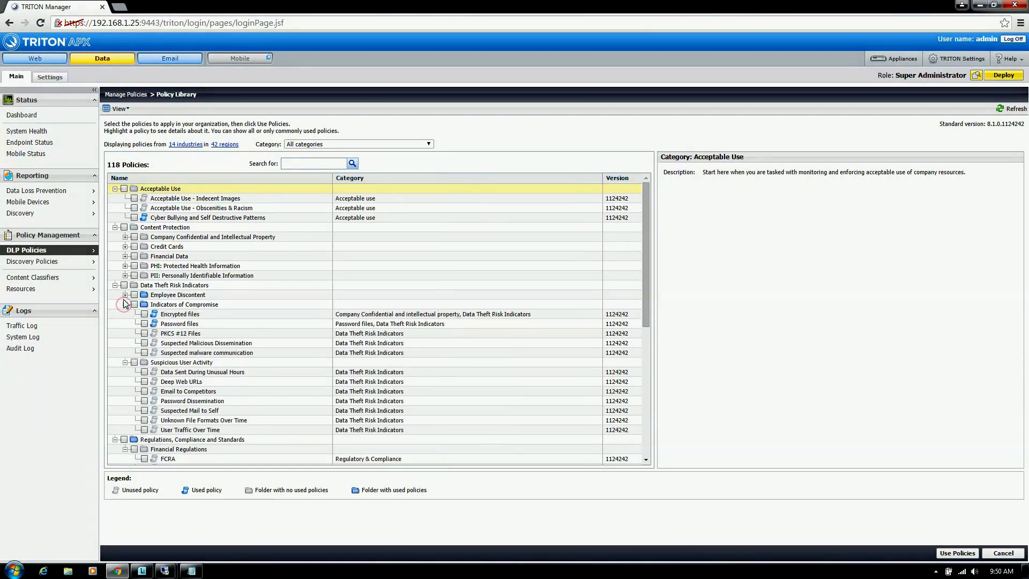
pyautogui.click(125, 295)
pyautogui.click(125, 275)
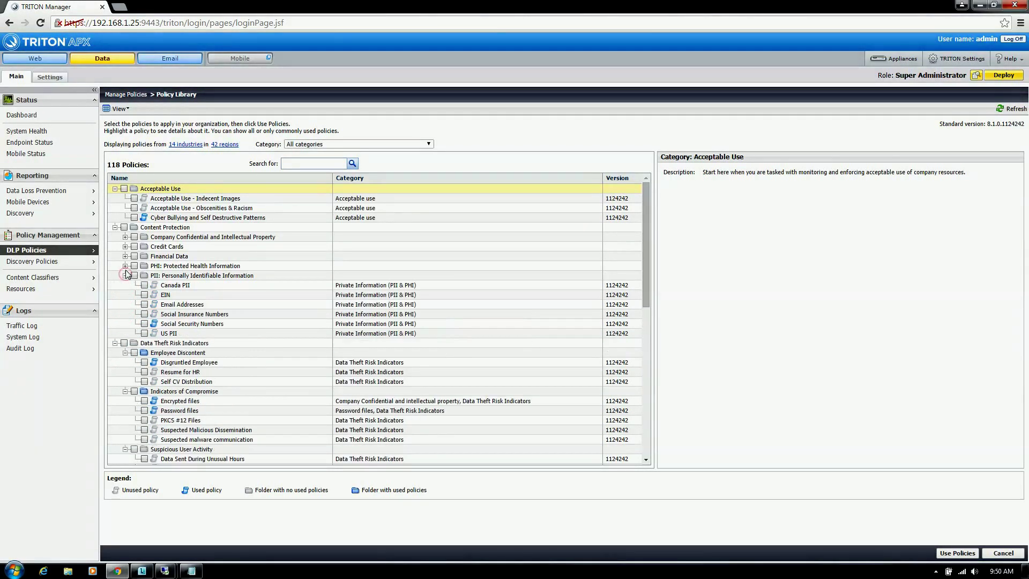
pyautogui.click(124, 266)
pyautogui.click(125, 256)
pyautogui.click(125, 247)
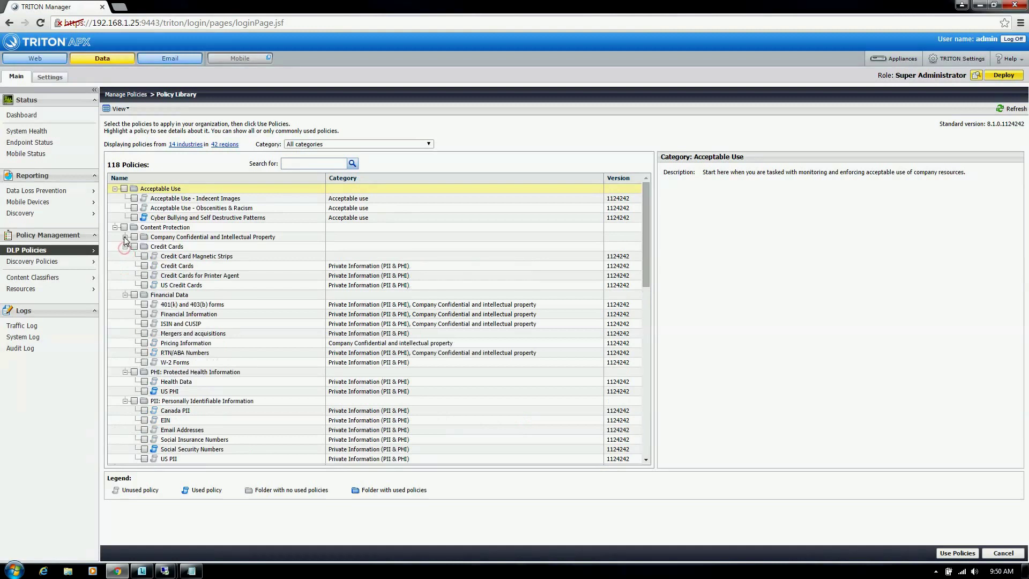
pyautogui.click(125, 237)
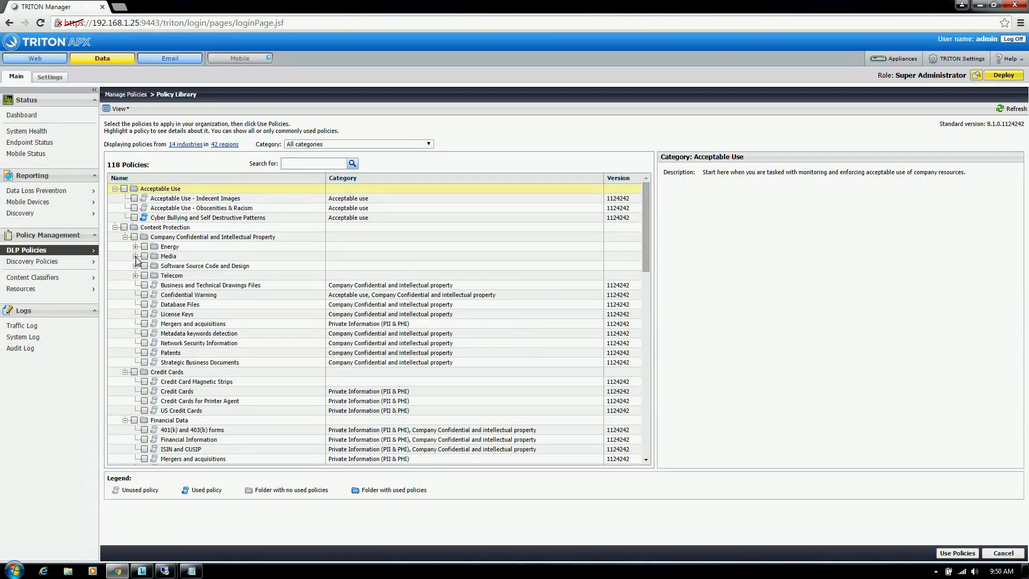
pyautogui.scroll(-7, 242, 283)
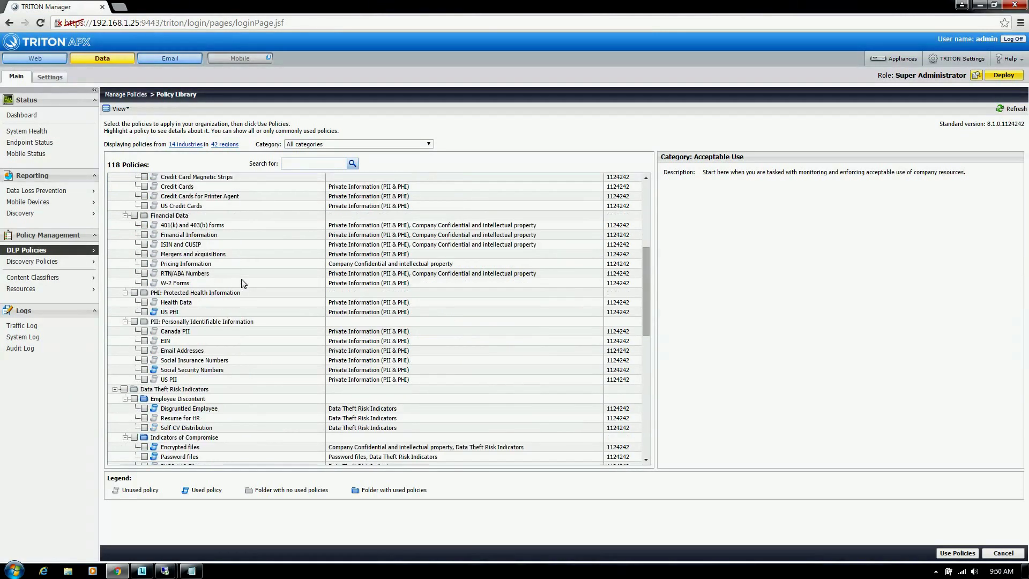
pyautogui.scroll(-14, 243, 283)
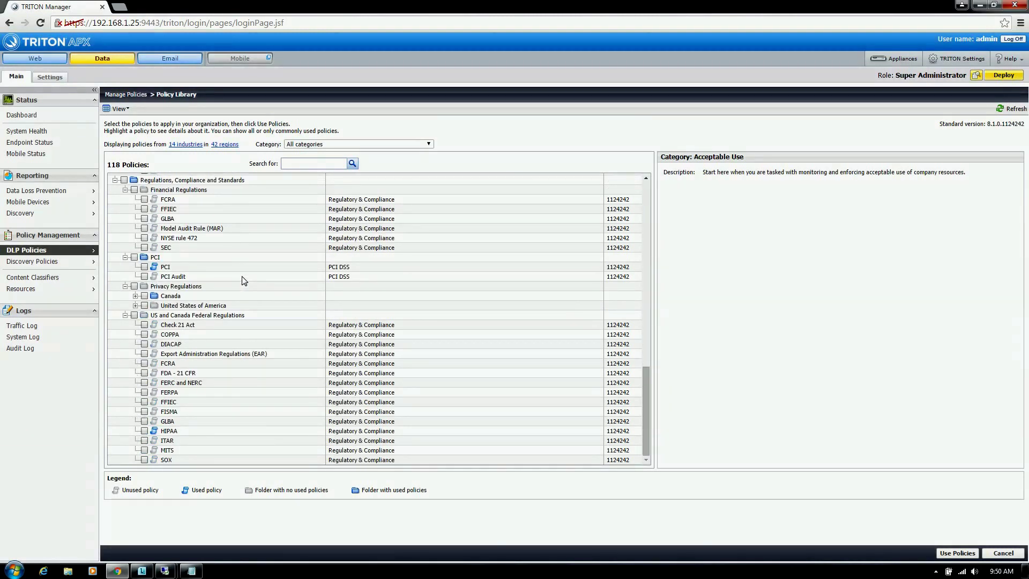
pyautogui.scroll(6, 275, 331)
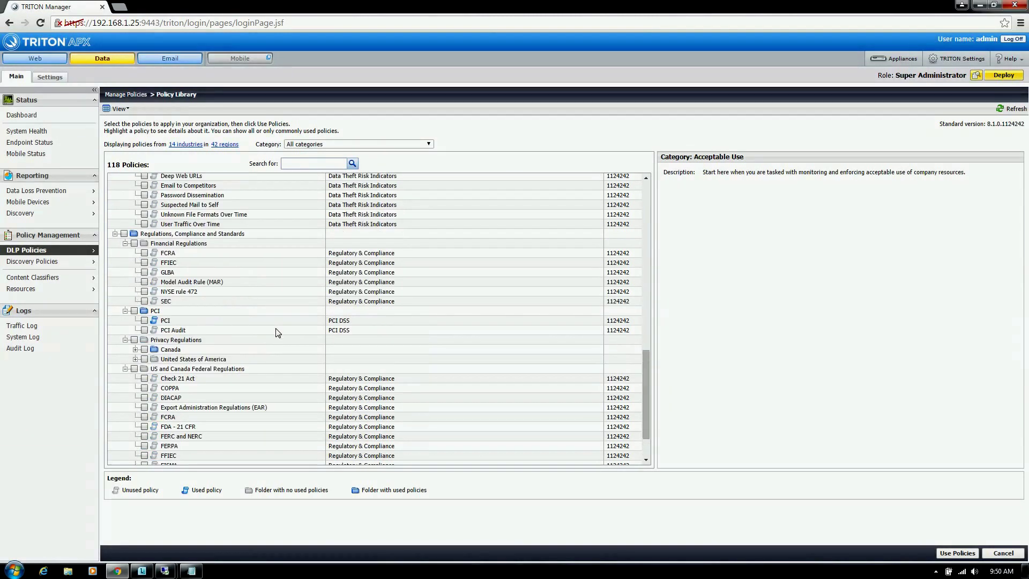
pyautogui.scroll(10, 275, 331)
pyautogui.scroll(-6, 275, 330)
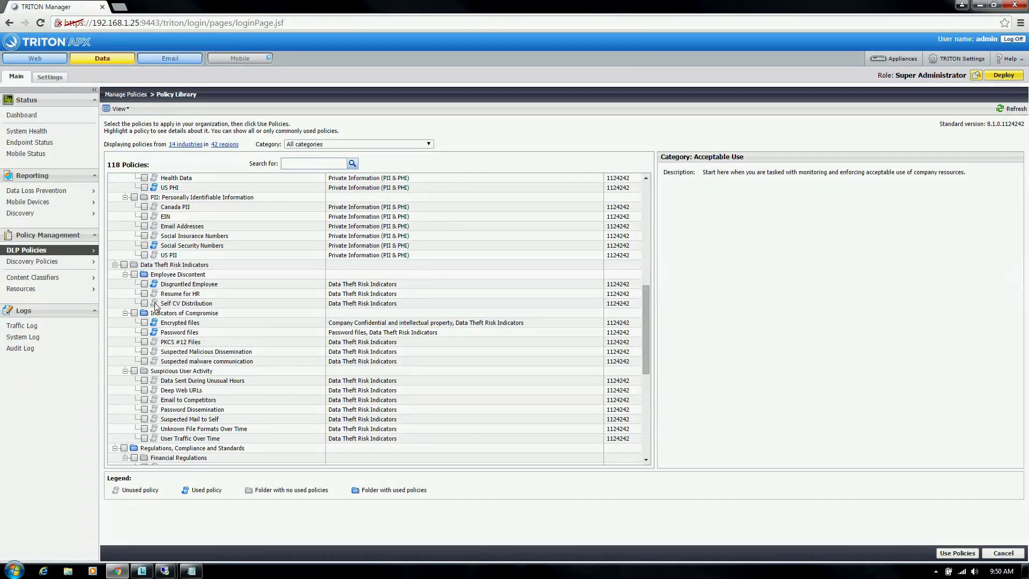
# Step: Collapse the Data Theft Risk Indicators folders and return to Manage Policies
pyautogui.click(125, 275)
pyautogui.click(125, 284)
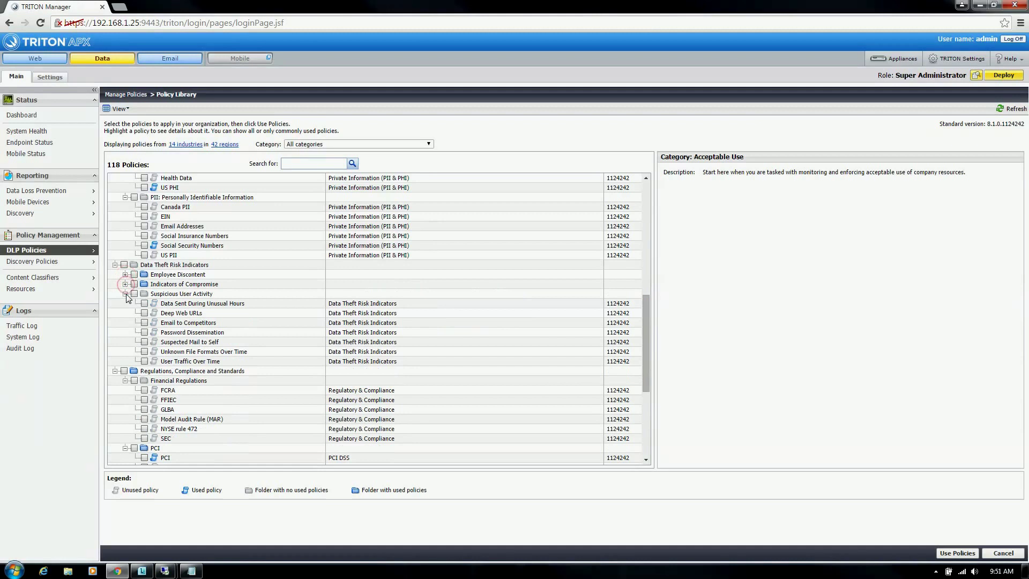
pyautogui.click(125, 294)
pyautogui.click(114, 265)
pyautogui.scroll(10, 254, 259)
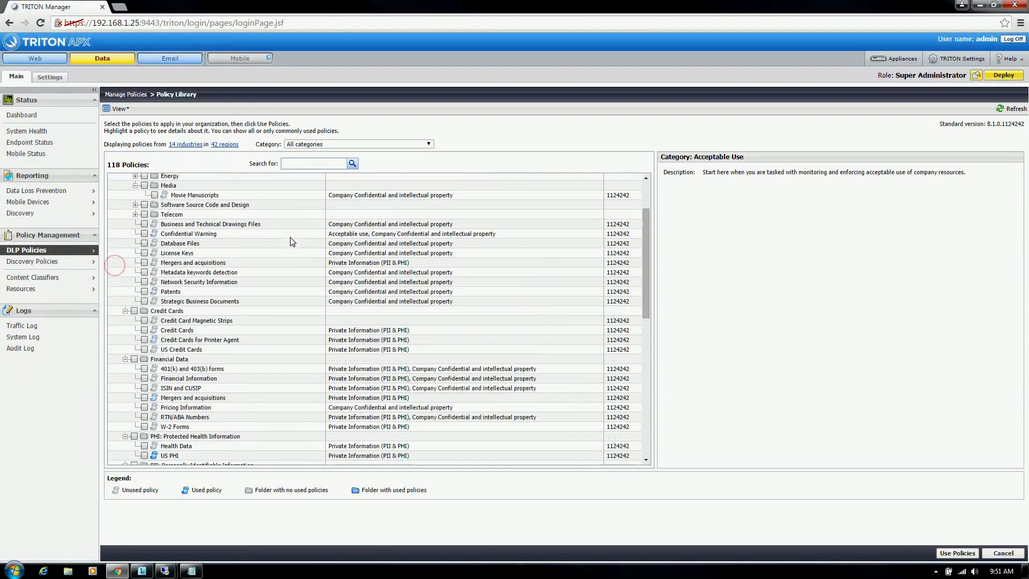
pyautogui.scroll(-13, 293, 242)
pyautogui.scroll(10, 293, 241)
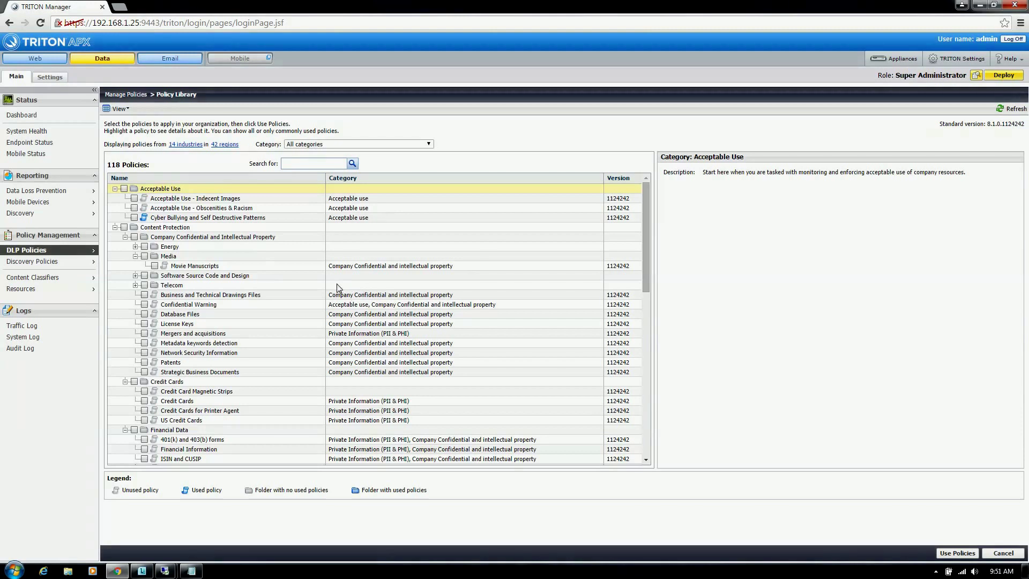
pyautogui.click(117, 256)
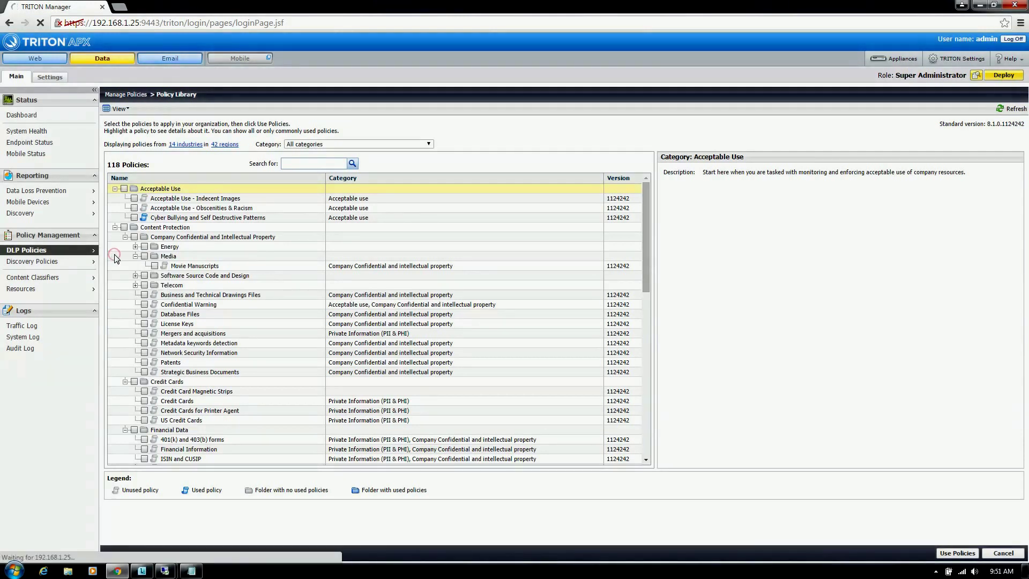
# Step: Create a custom policy named 'Test Policy' and continue to its Condition step
pyautogui.click(155, 162)
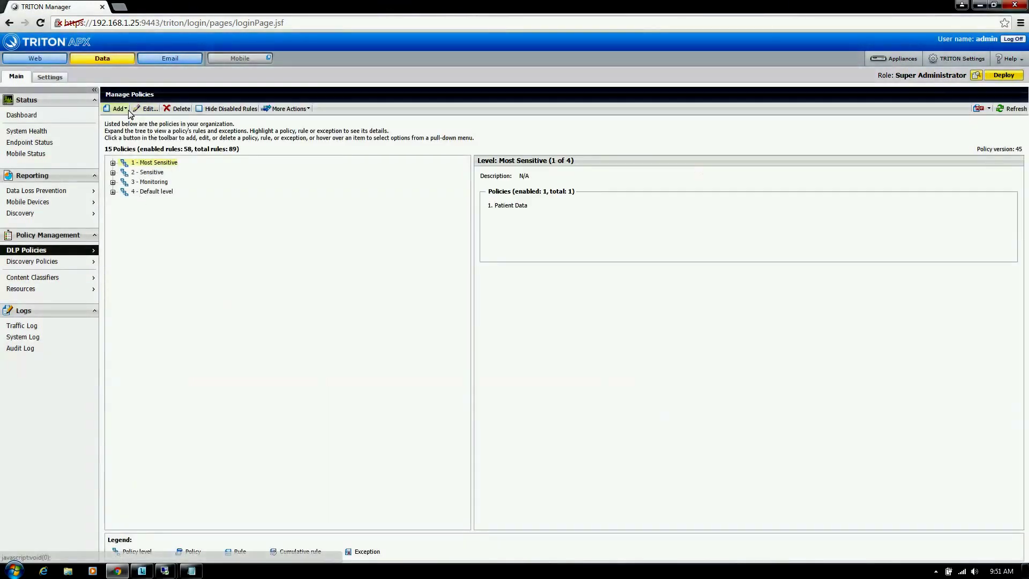
pyautogui.click(123, 109)
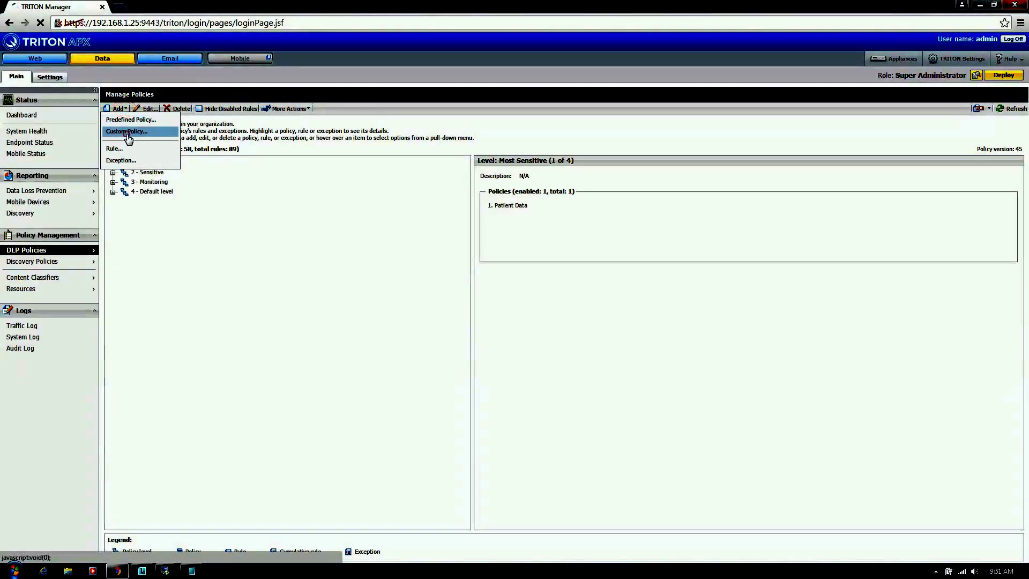
pyautogui.click(127, 131)
pyautogui.click(175, 148)
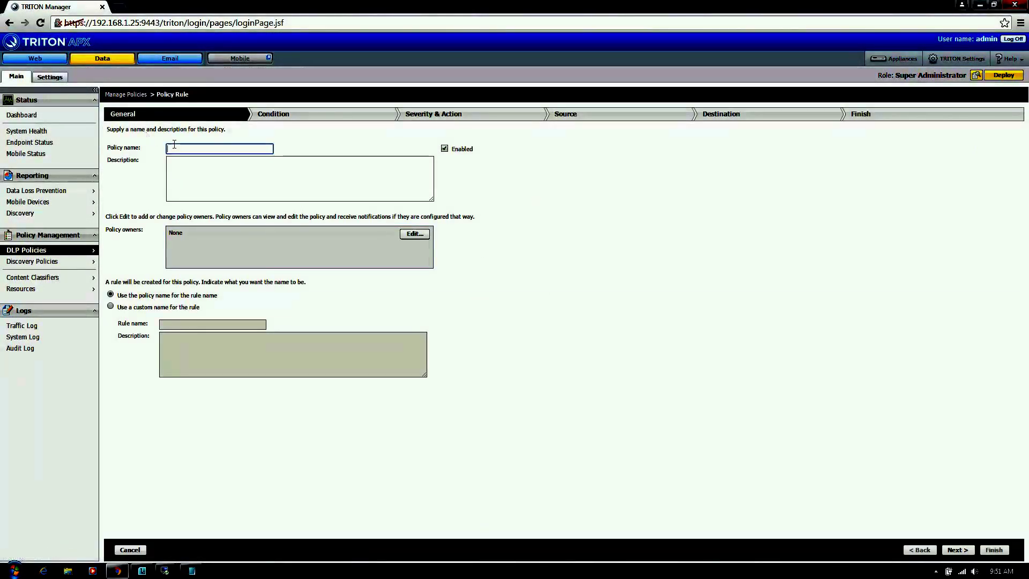
pyautogui.write('Test ')
pyautogui.write('Ryke')
pyautogui.press('BackSpace')
pyautogui.press('BackSpace')
pyautogui.press('BackSpace')
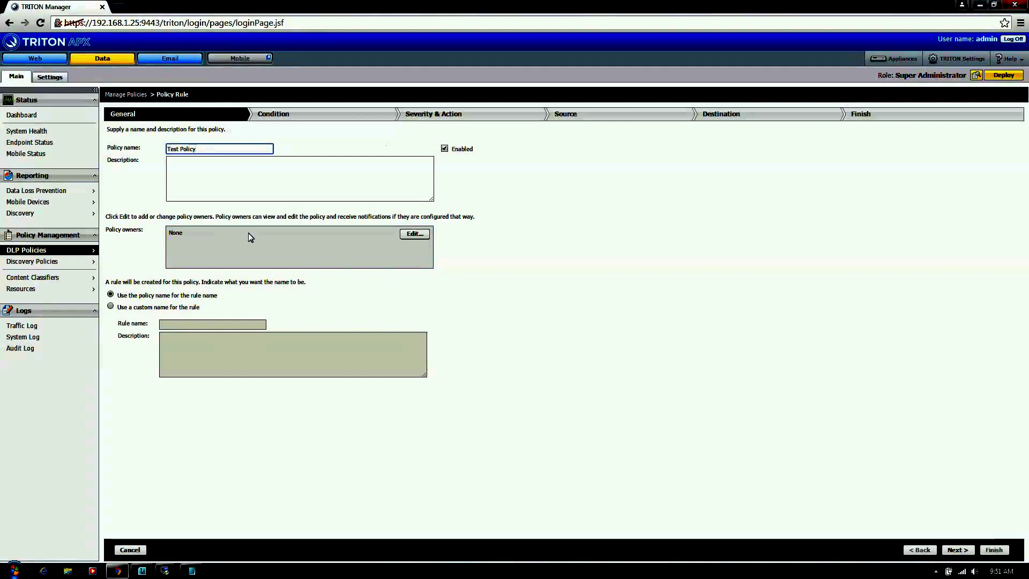
pyautogui.click(958, 550)
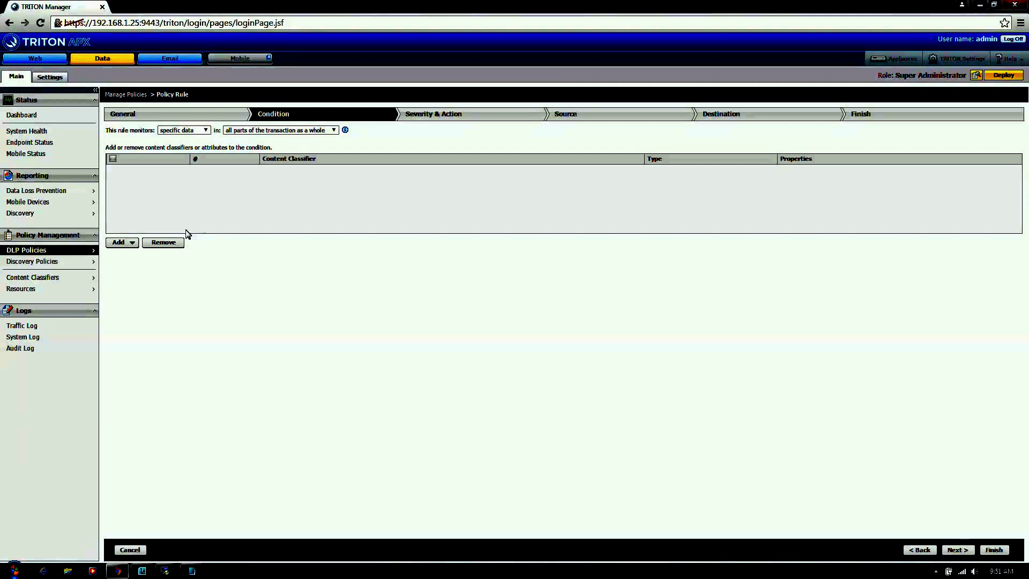
# Step: Open the Add list of condition types: Patterns & Phrases, File Properties, Fingerprinting and others
pyautogui.click(134, 242)
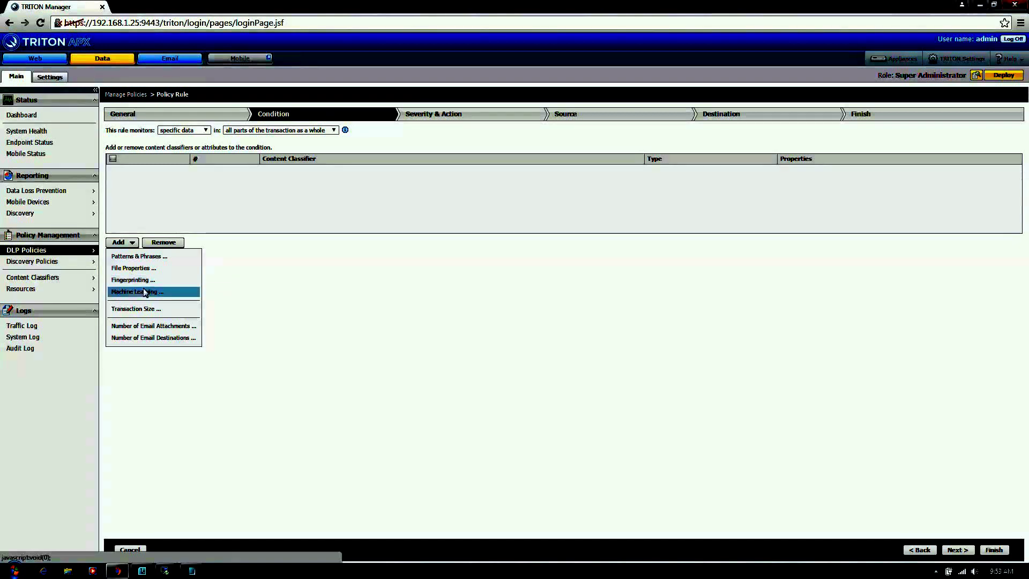
# Step: Add a Patterns & Phrases condition using the 1st Magnetic Track classifier
pyautogui.click(273, 275)
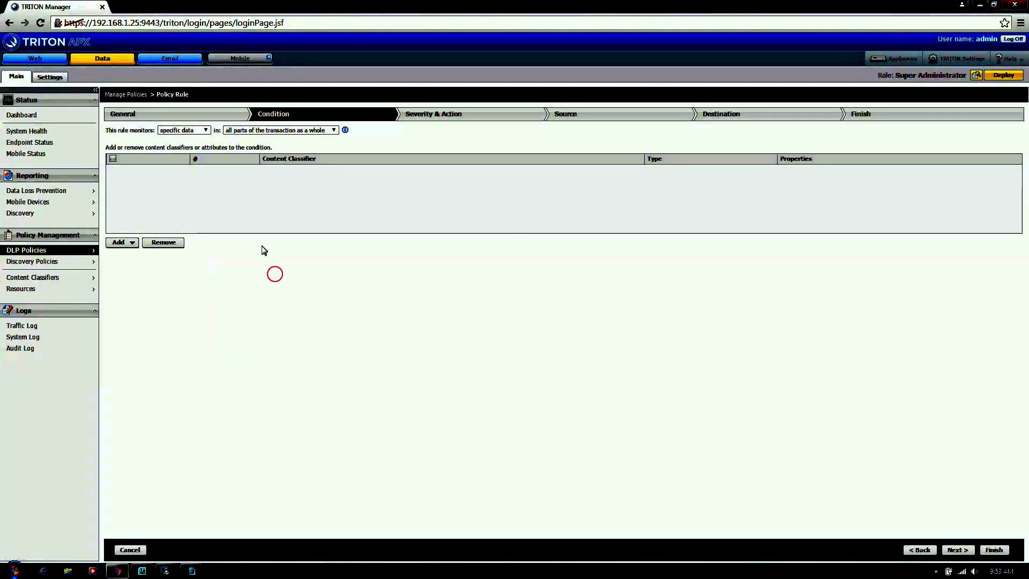
pyautogui.click(132, 242)
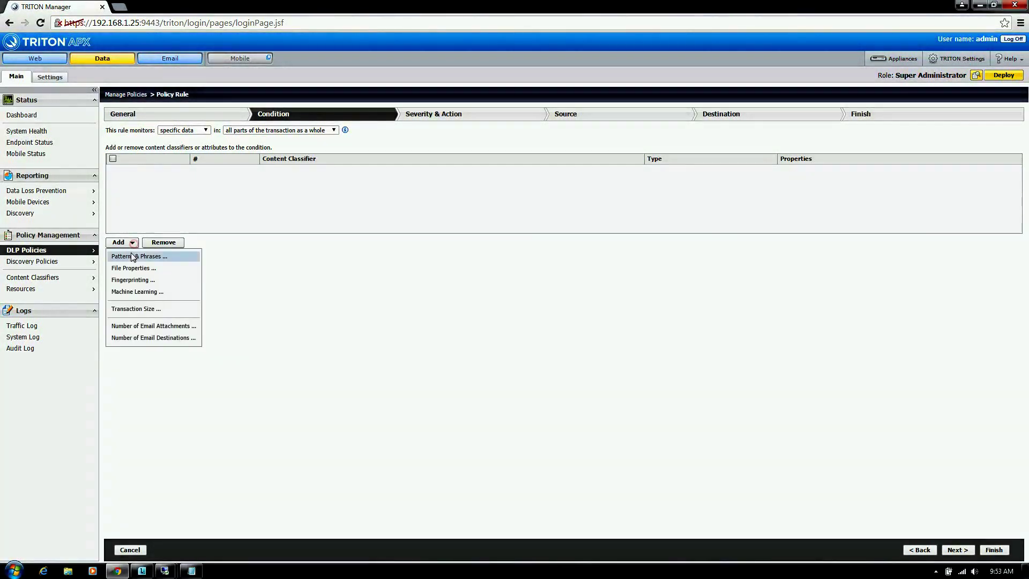
pyautogui.click(129, 255)
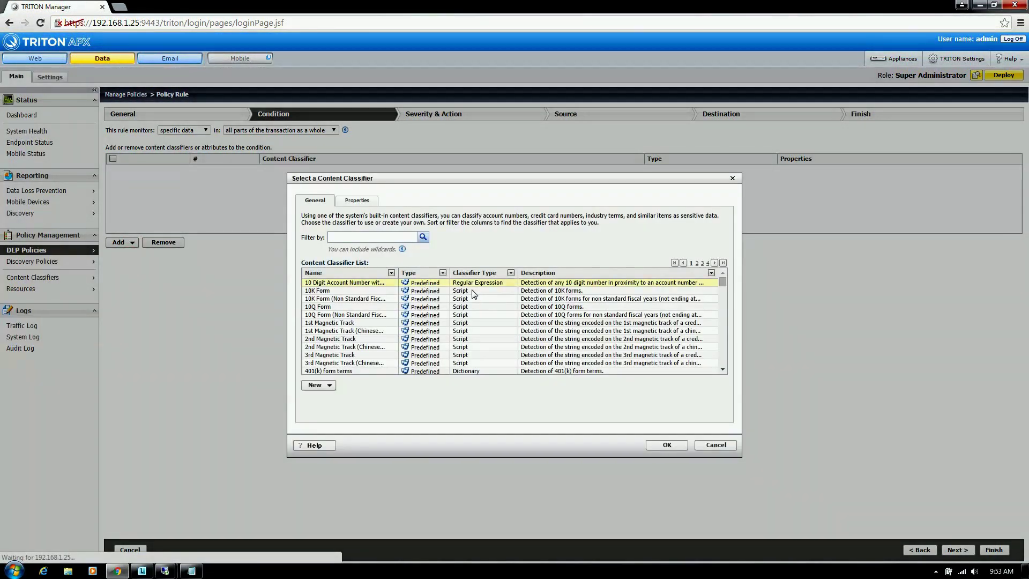
pyautogui.click(324, 322)
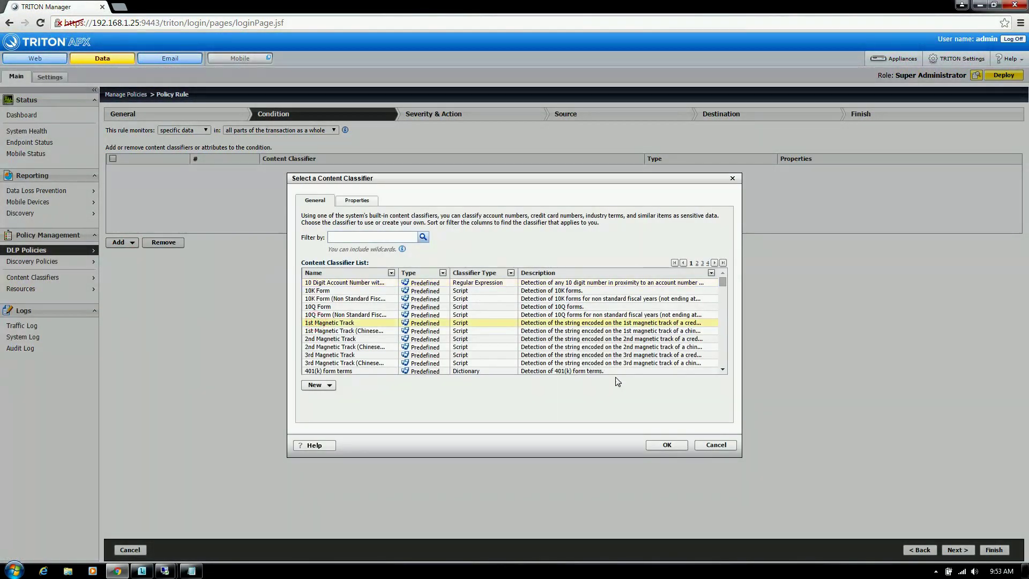
pyautogui.click(666, 445)
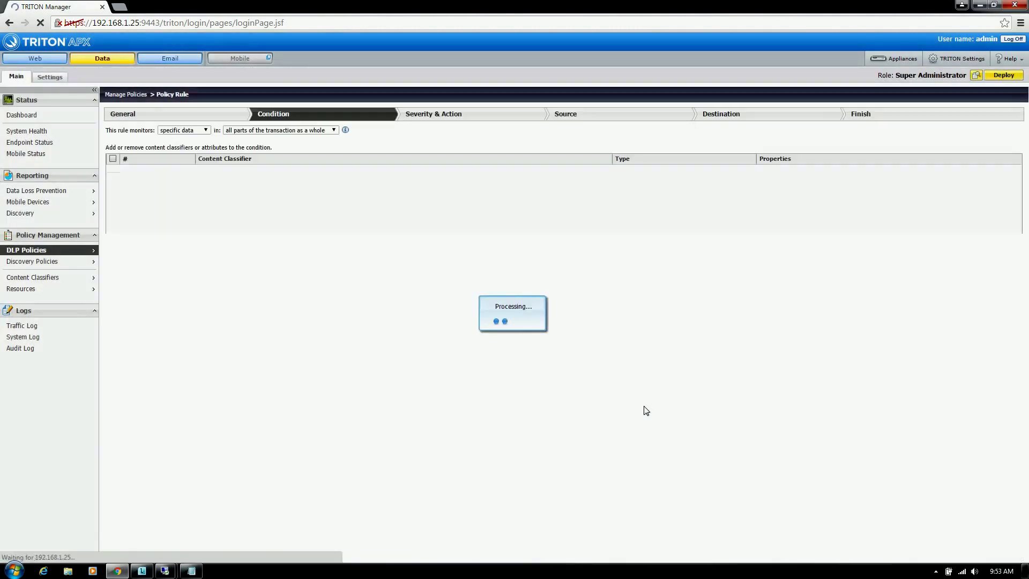
# Step: Review the condition's threshold settings, then advance to Severity & Action
pyautogui.click(586, 170)
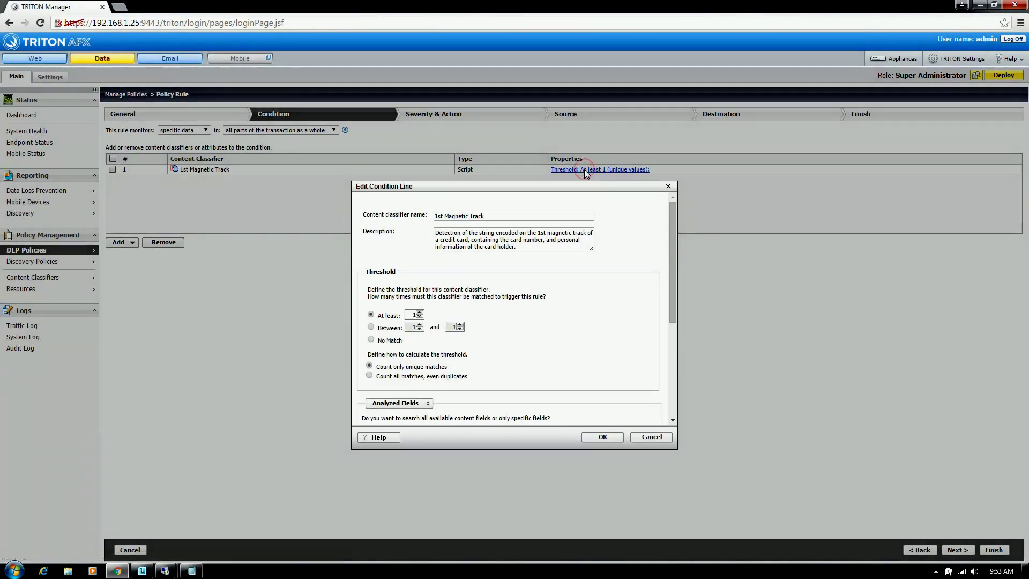
pyautogui.click(419, 313)
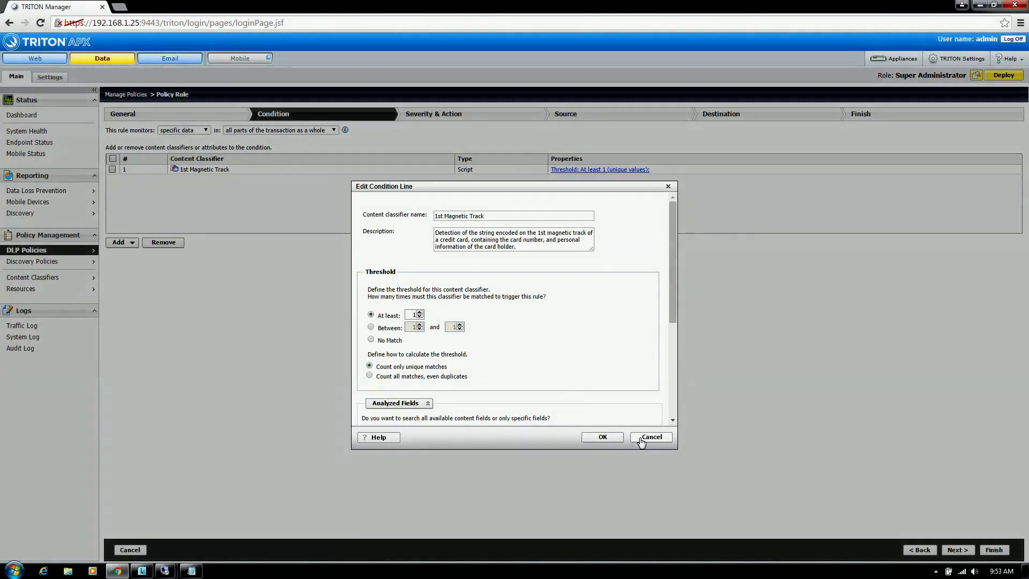
pyautogui.click(616, 437)
pyautogui.click(958, 550)
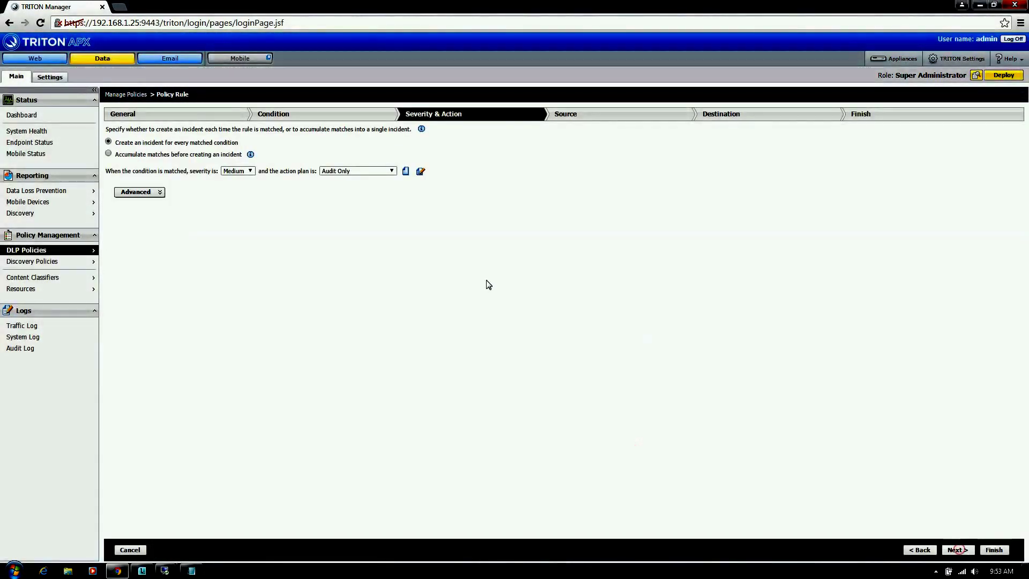
# Step: Accumulate matches before creating an incident, keeping Audit Only as the action plan
pyautogui.click(155, 193)
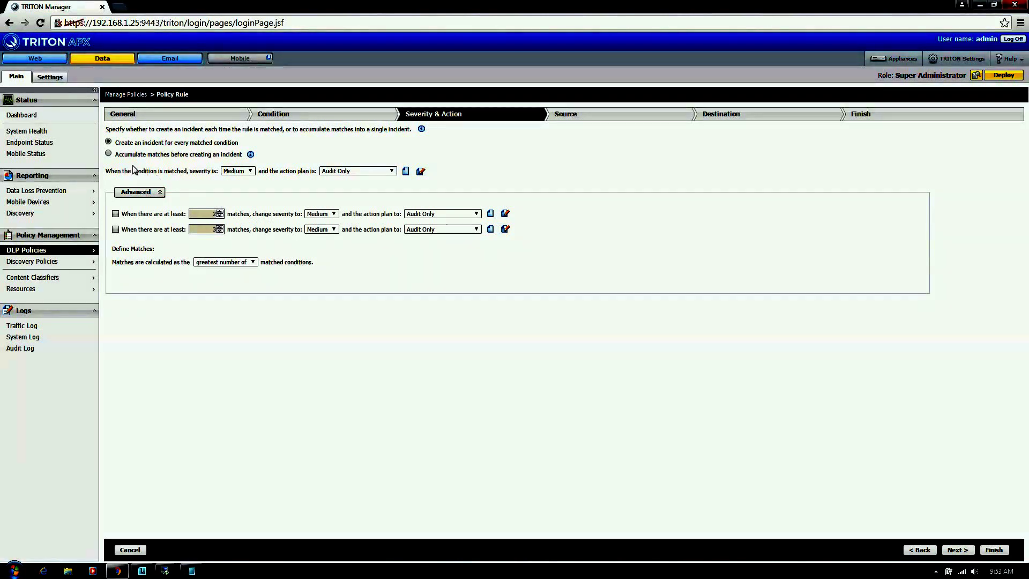
pyautogui.click(109, 154)
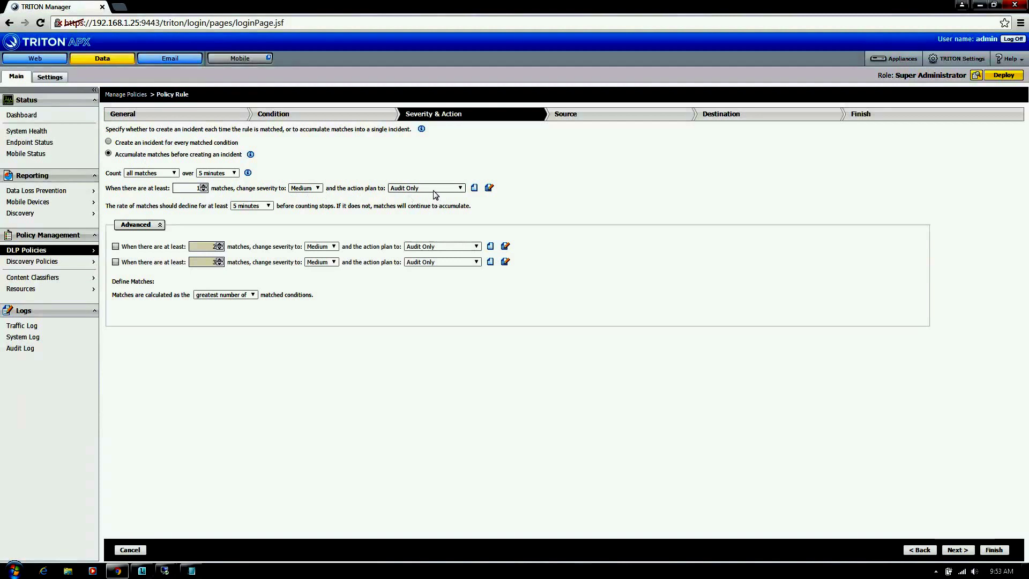
pyautogui.click(462, 189)
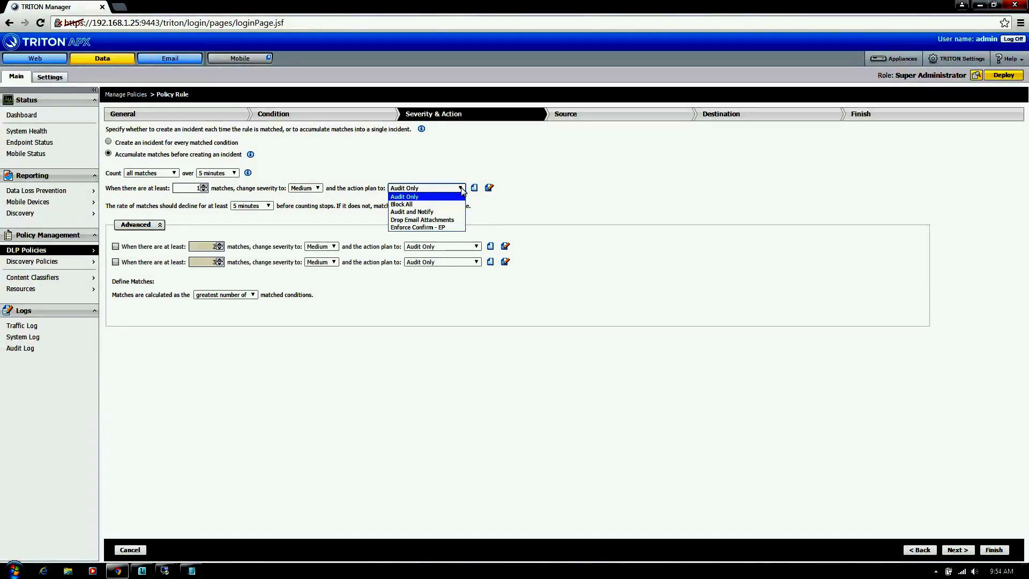
pyautogui.click(462, 190)
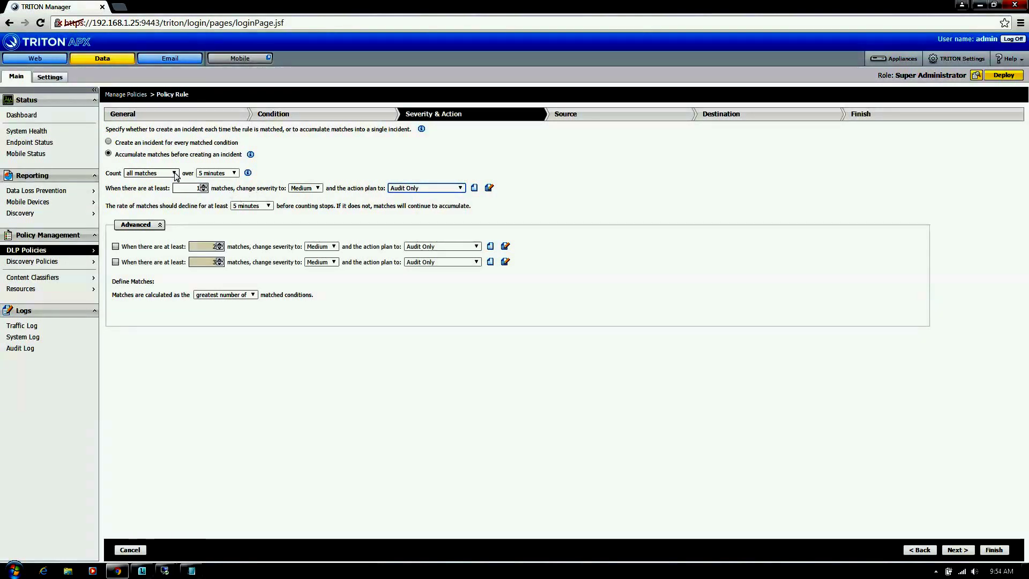
# Step: Count matches over 24 hours at Low severity with a 15-minute decline period
pyautogui.click(220, 173)
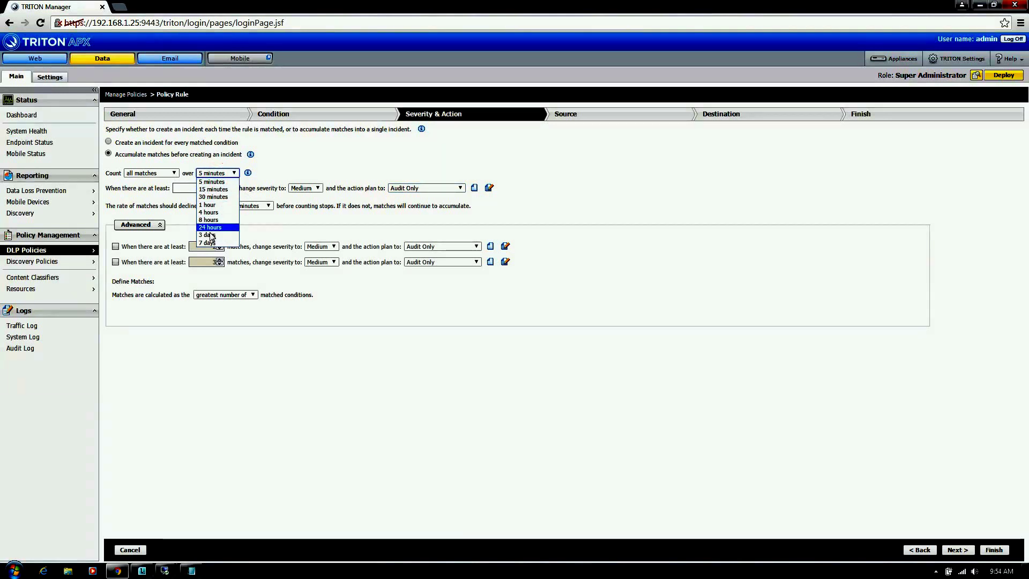
pyautogui.click(211, 227)
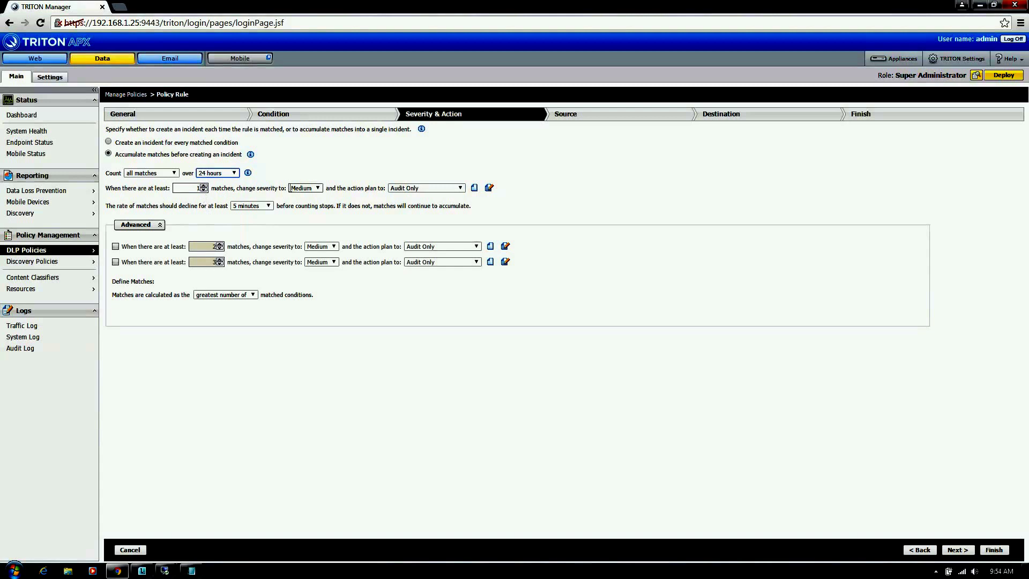
pyautogui.click(305, 188)
pyautogui.click(301, 212)
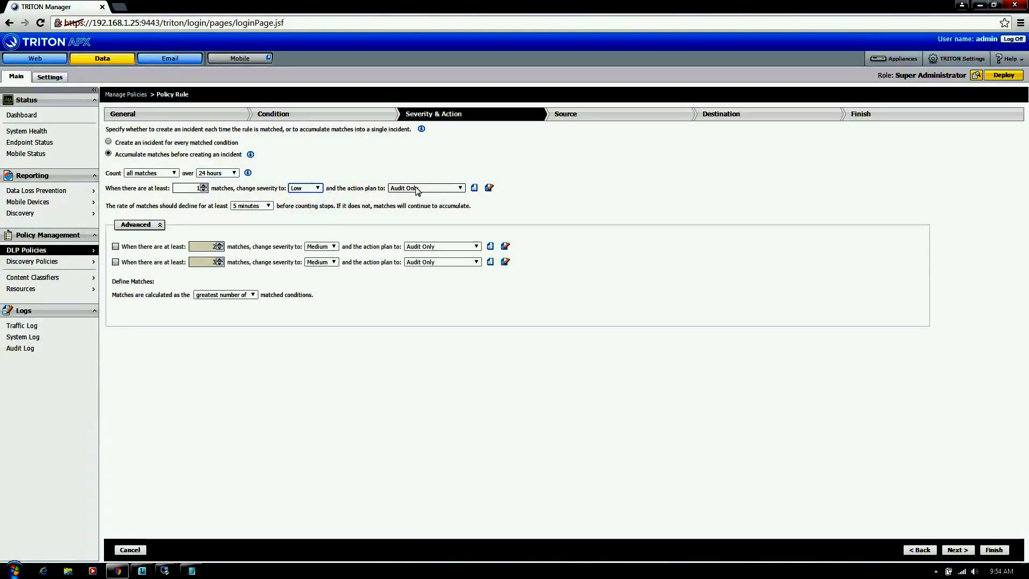
pyautogui.click(268, 207)
pyautogui.click(262, 221)
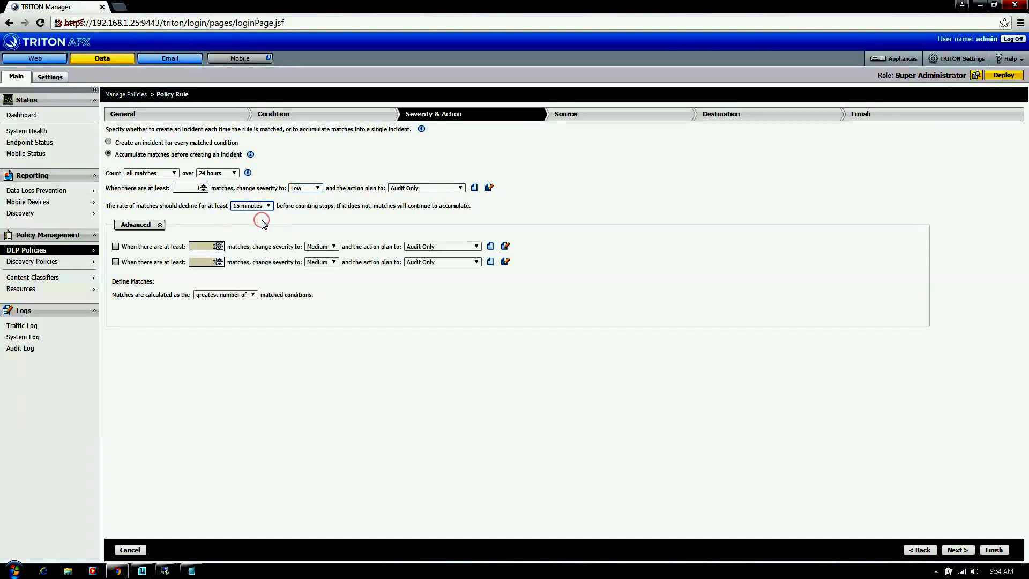
# Step: Enable the first advanced threshold: at least 3 matches applies Audit and Notify
pyautogui.click(116, 247)
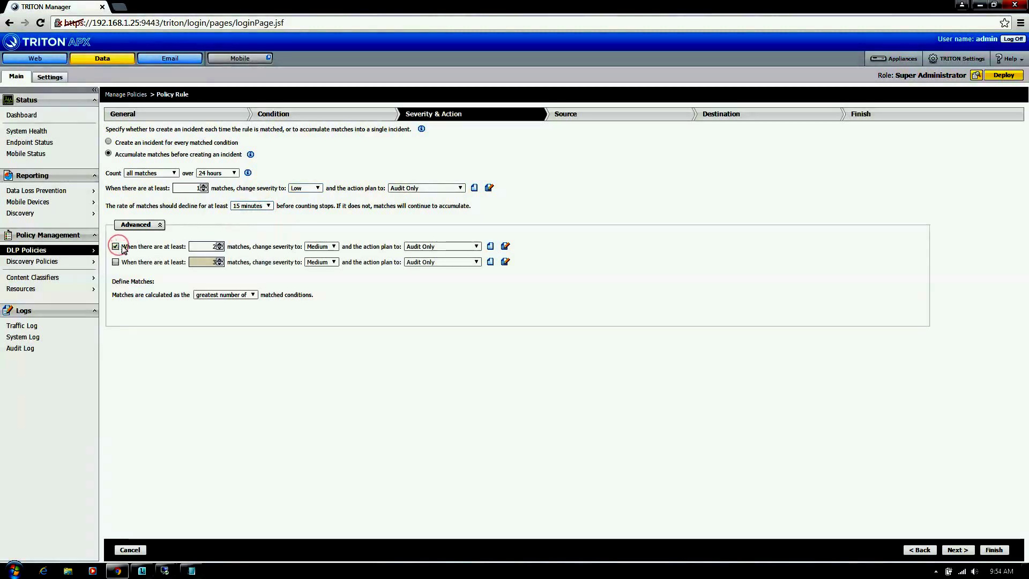
pyautogui.click(220, 244)
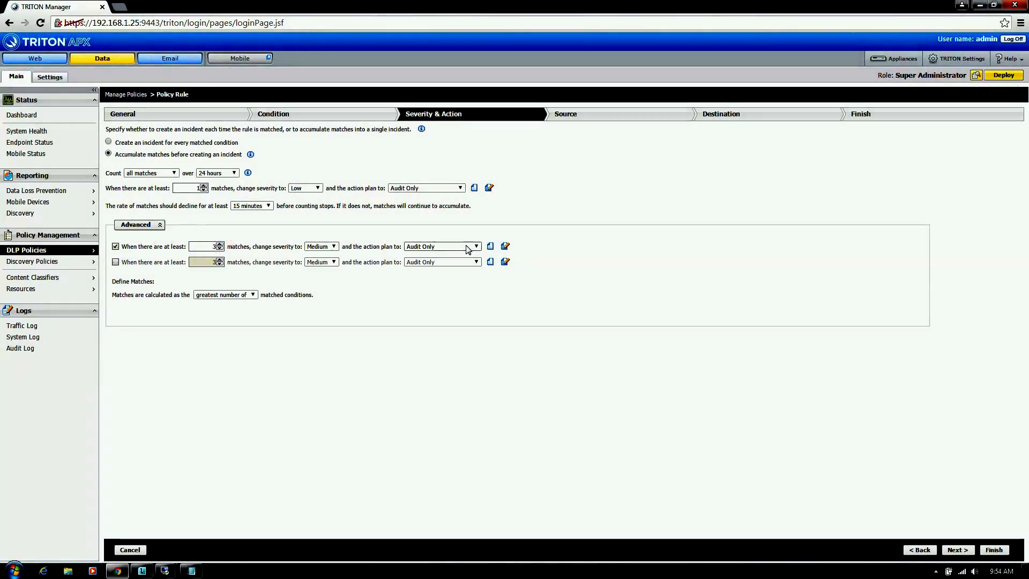
pyautogui.click(466, 245)
pyautogui.click(451, 269)
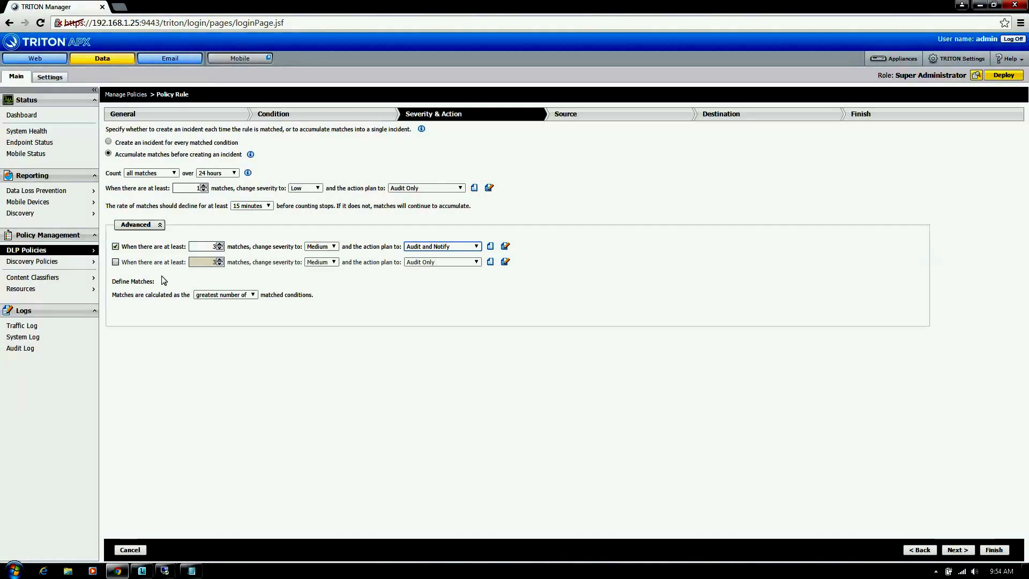
# Step: Enable the second advanced threshold: at least 5 matches escalates to High with Block All
pyautogui.click(116, 262)
pyautogui.click(220, 259)
pyautogui.click(220, 259)
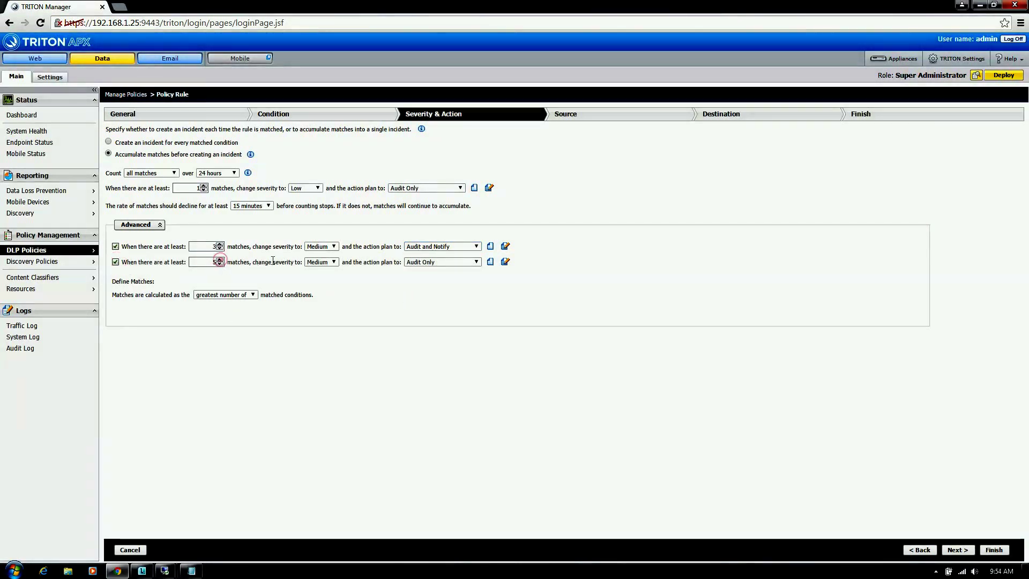
pyautogui.click(321, 262)
pyautogui.click(318, 273)
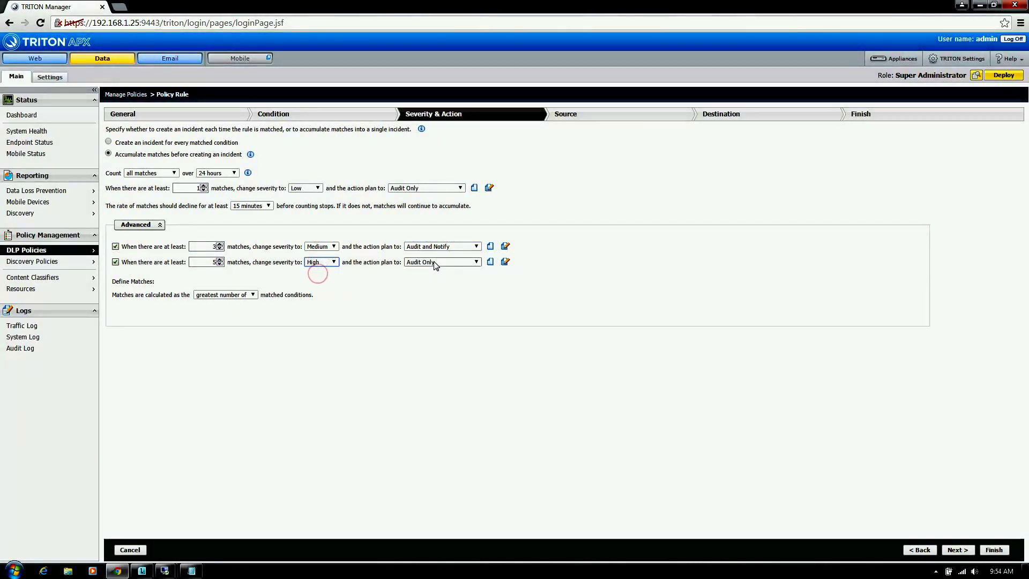
pyautogui.click(435, 263)
pyautogui.click(431, 279)
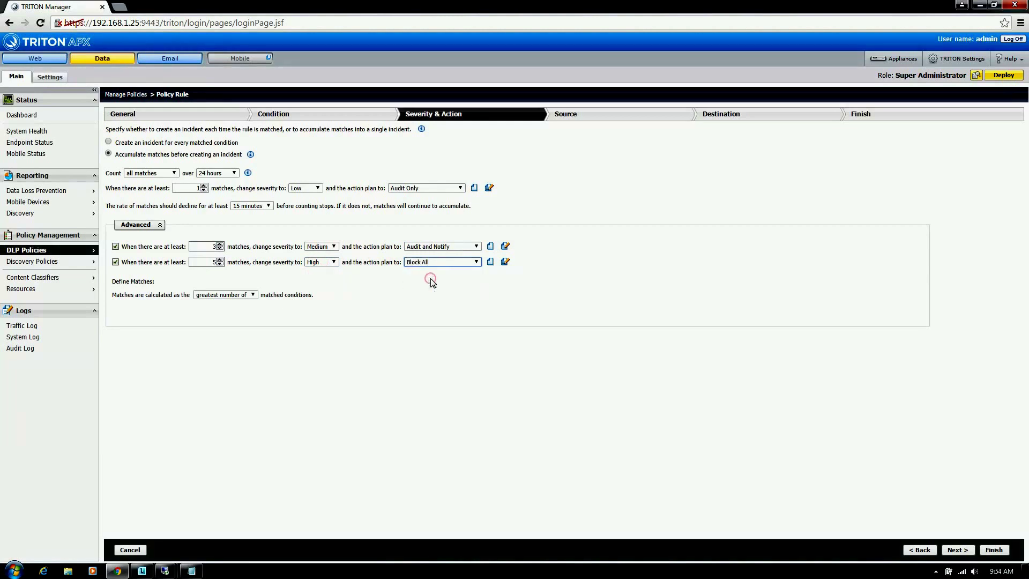
# Step: Review the Source element types, leave sources as All, and advance to Destination
pyautogui.click(956, 550)
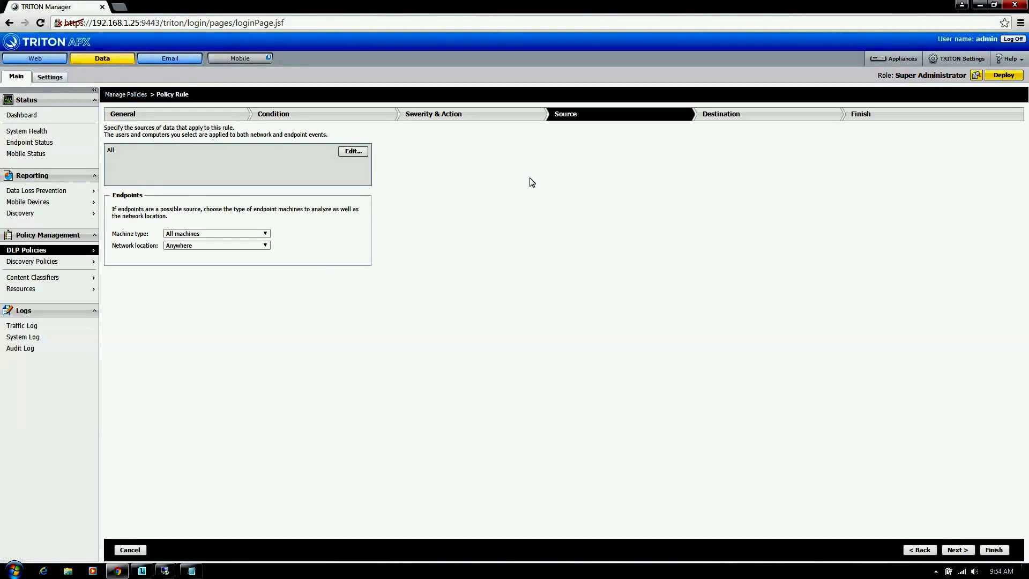
pyautogui.click(352, 151)
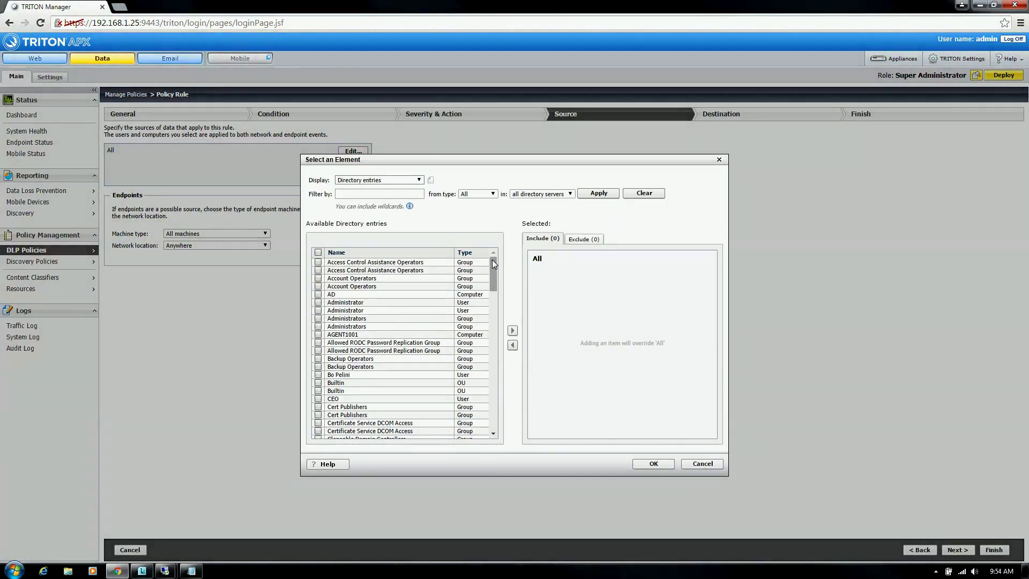
pyautogui.click(418, 180)
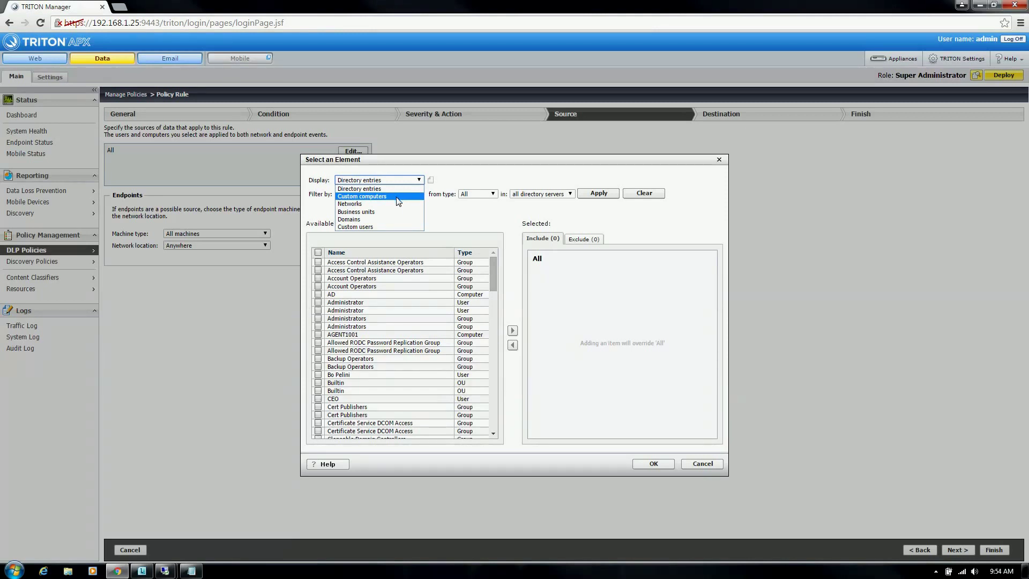
pyautogui.click(464, 218)
pyautogui.click(697, 463)
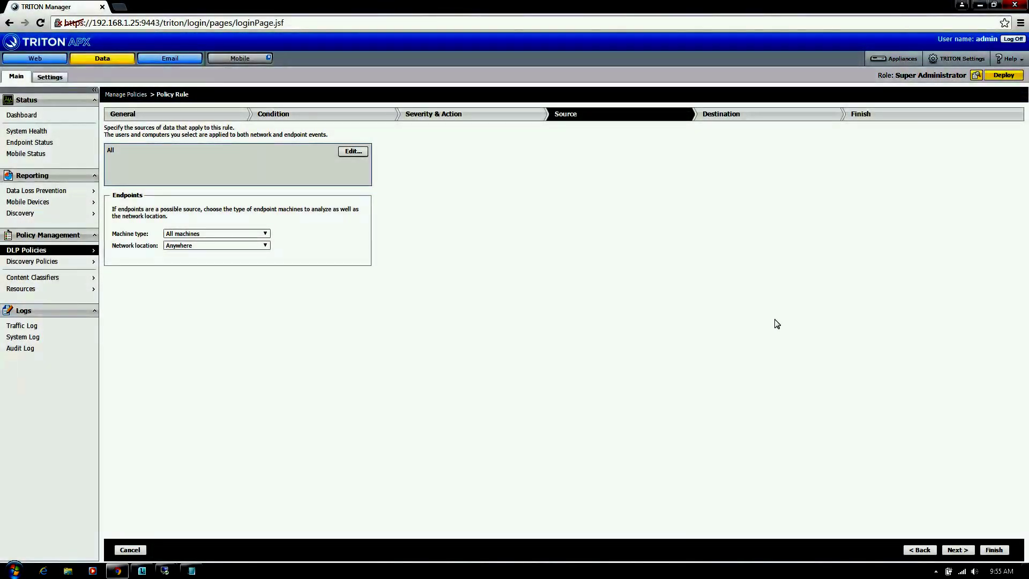
pyautogui.click(957, 550)
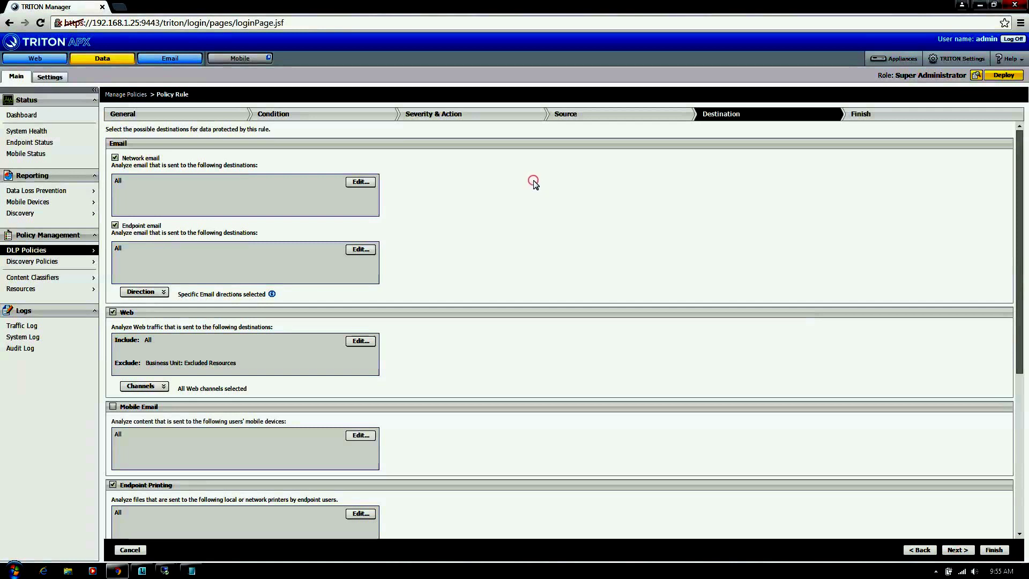
# Step: Inspect the network email destination elements and close the selection, keeping Domains unchanged
pyautogui.scroll(-1, 534, 180)
pyautogui.scroll(1, 533, 184)
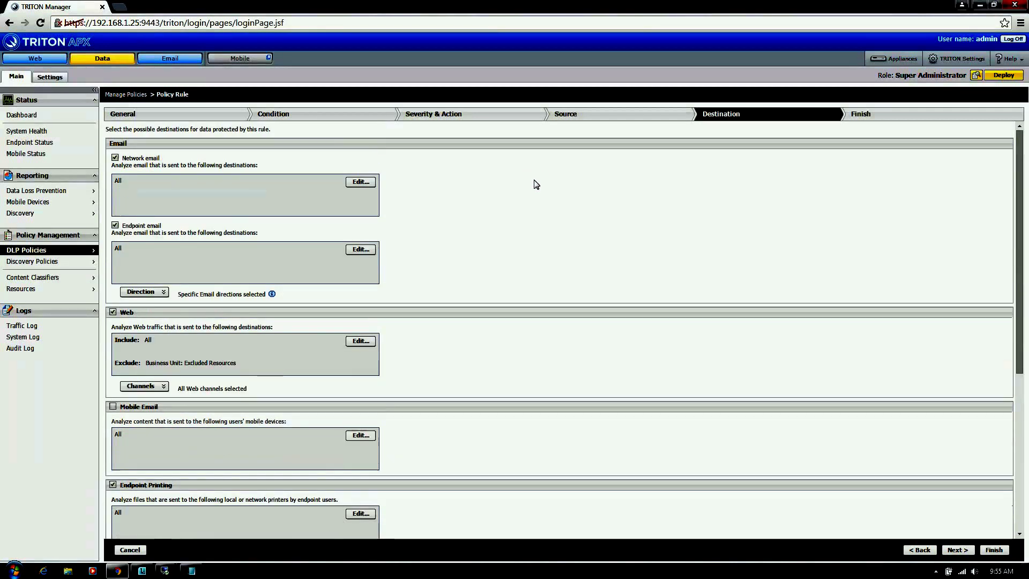
pyautogui.scroll(-2, 536, 184)
pyautogui.scroll(2, 536, 184)
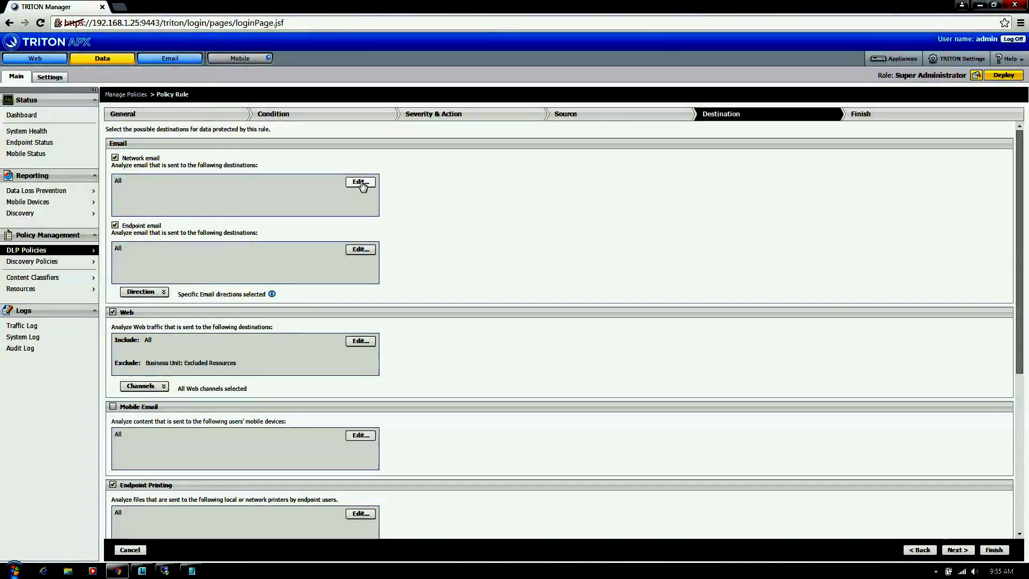
pyautogui.click(361, 183)
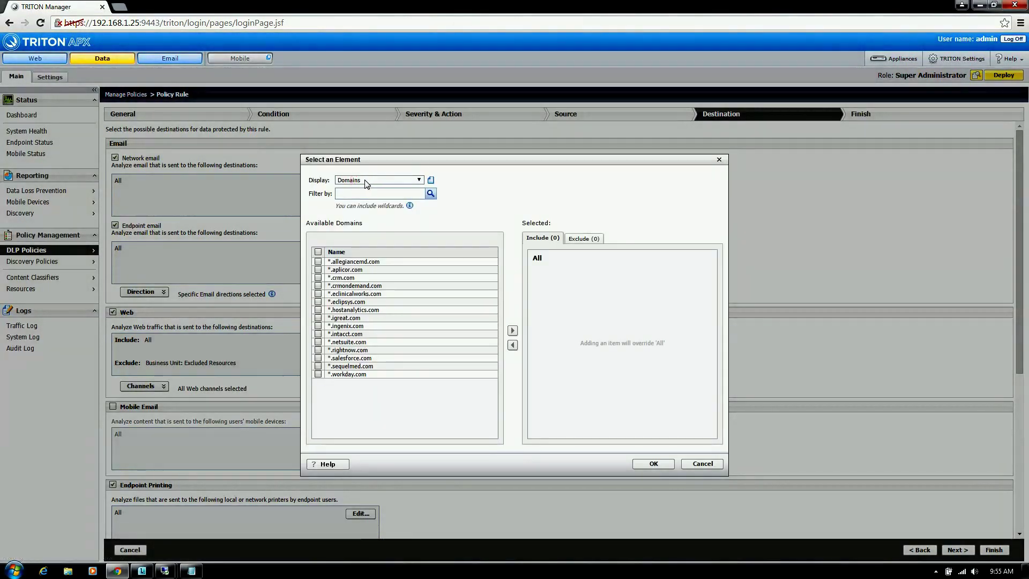
pyautogui.click(365, 181)
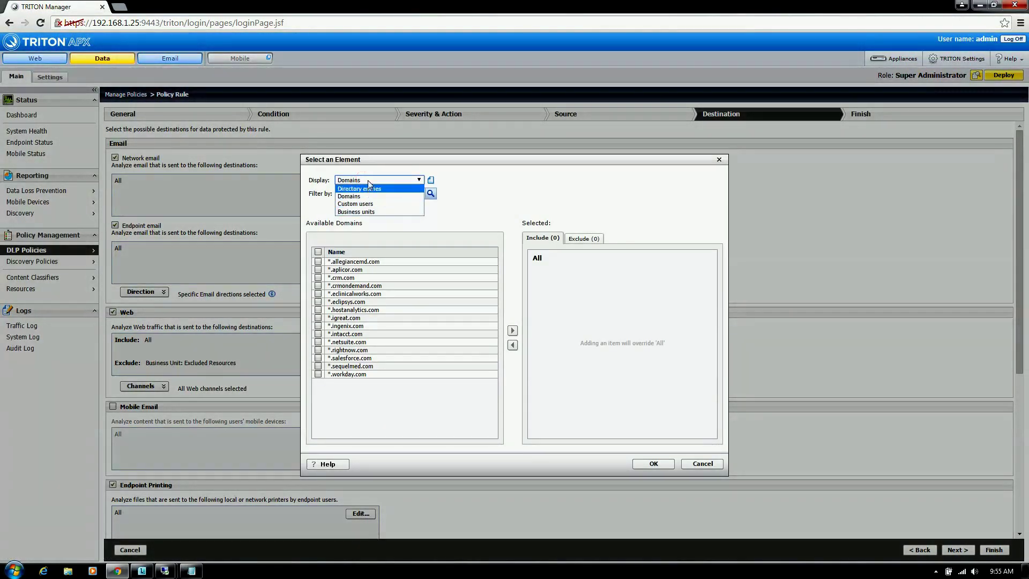
pyautogui.click(368, 180)
pyautogui.click(705, 464)
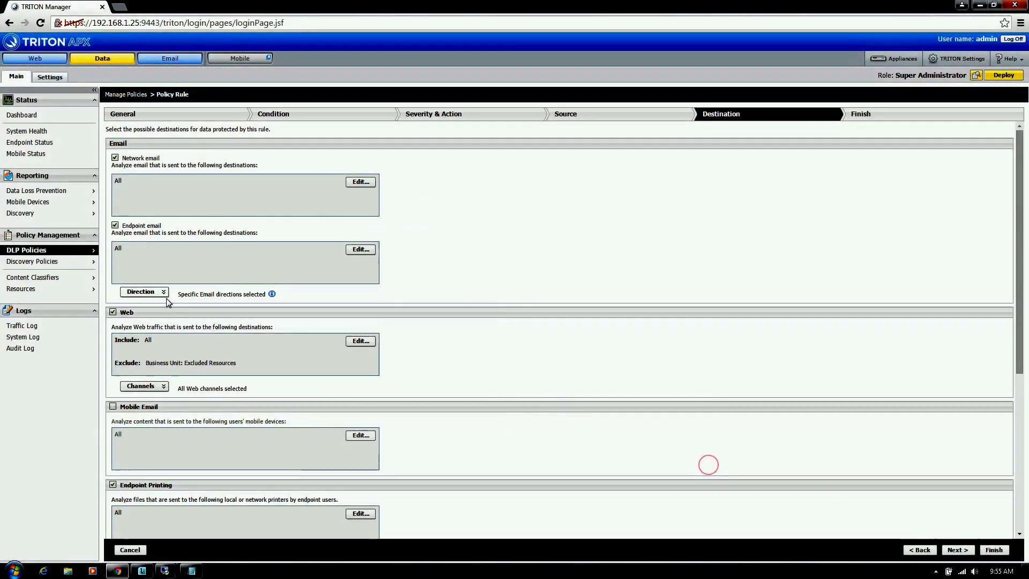
# Step: Review the email traffic direction options and the analyzed web channels
pyautogui.click(164, 291)
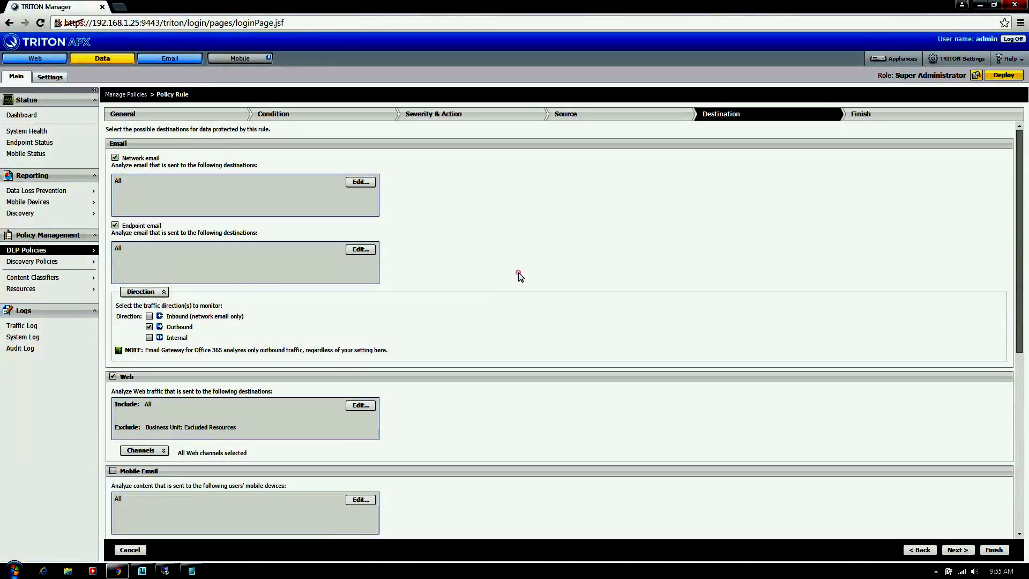
pyautogui.scroll(-3, 519, 272)
pyautogui.scroll(-1, 518, 272)
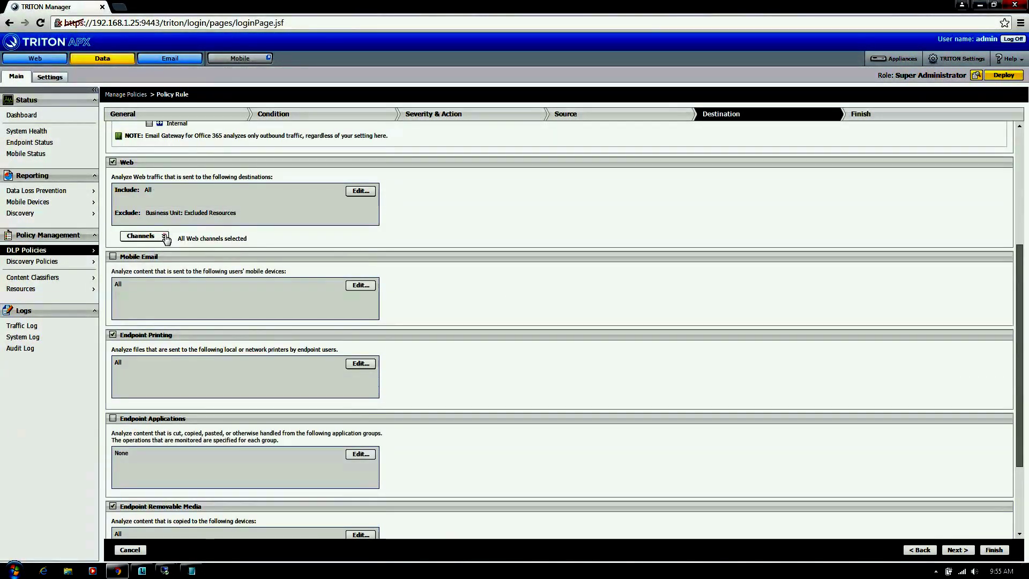
pyautogui.click(164, 237)
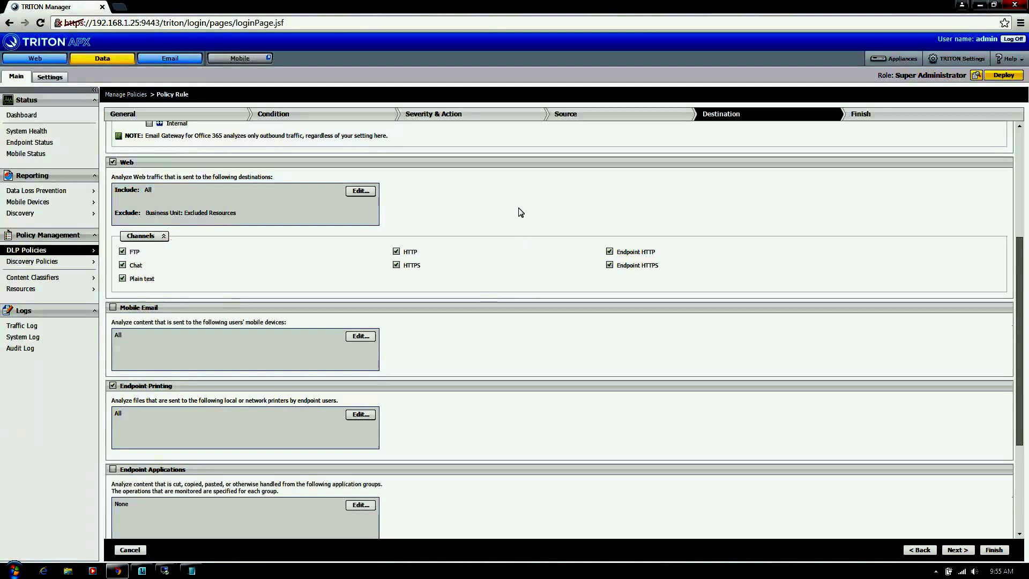
pyautogui.scroll(-3, 518, 211)
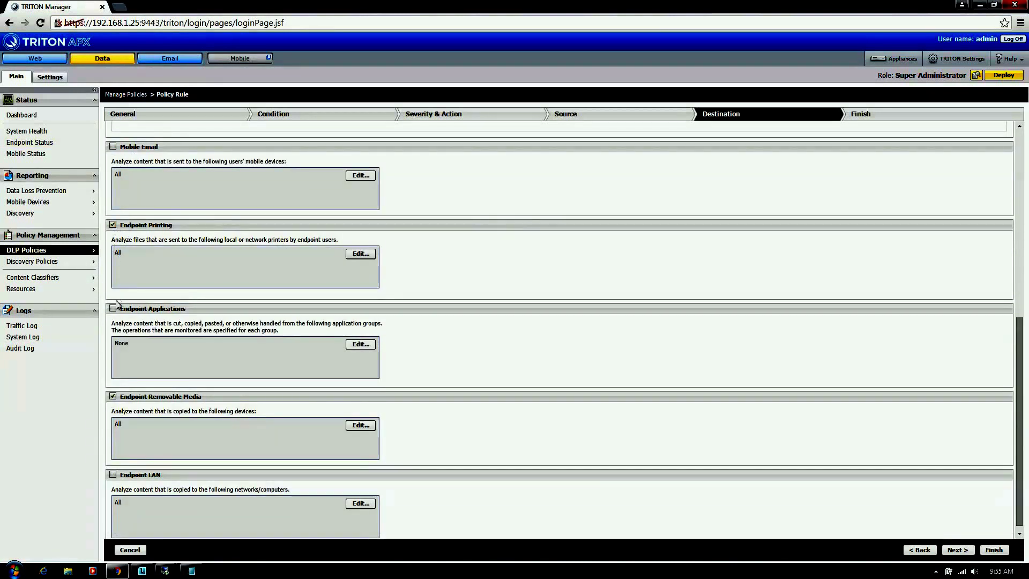
pyautogui.scroll(-1, 442, 292)
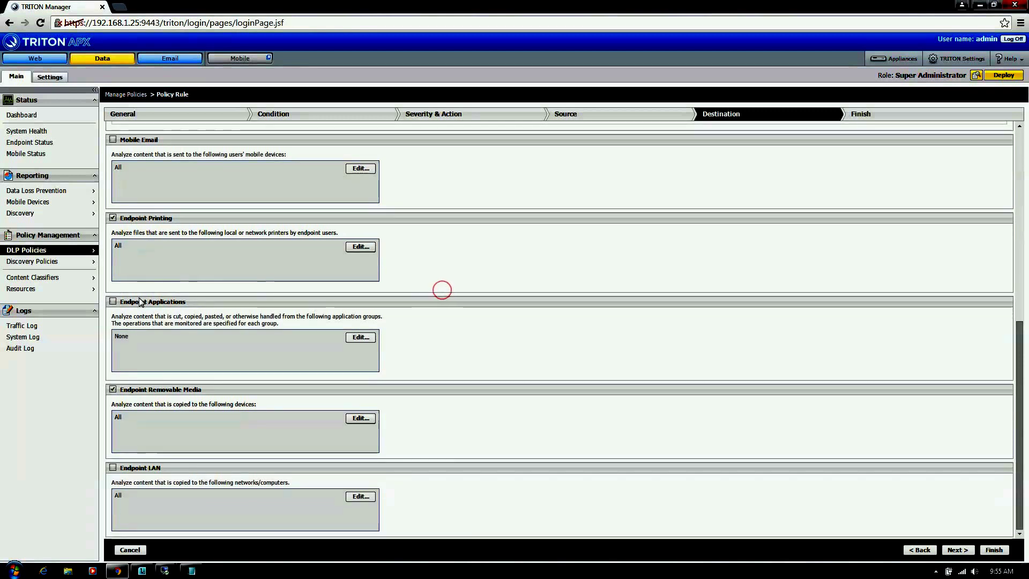
# Step: Try and then clear Endpoint Applications, and add Endpoint LAN as a destination
pyautogui.click(113, 303)
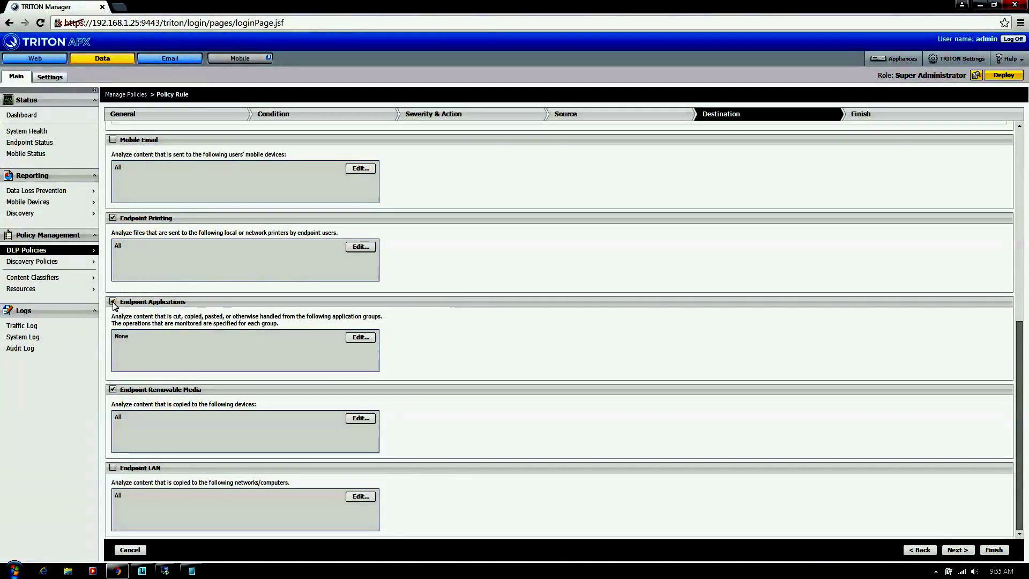
pyautogui.click(359, 338)
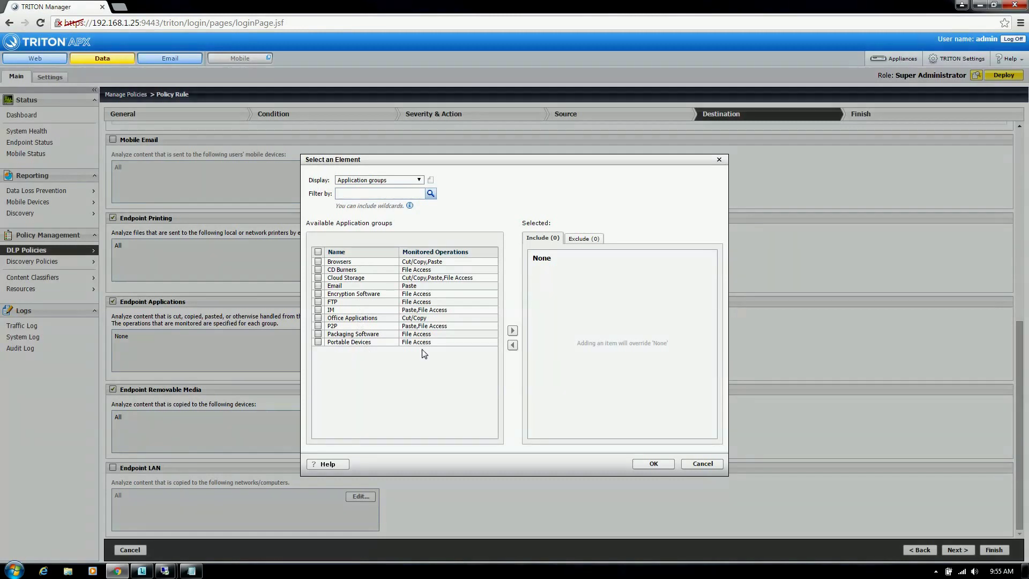
pyautogui.click(694, 462)
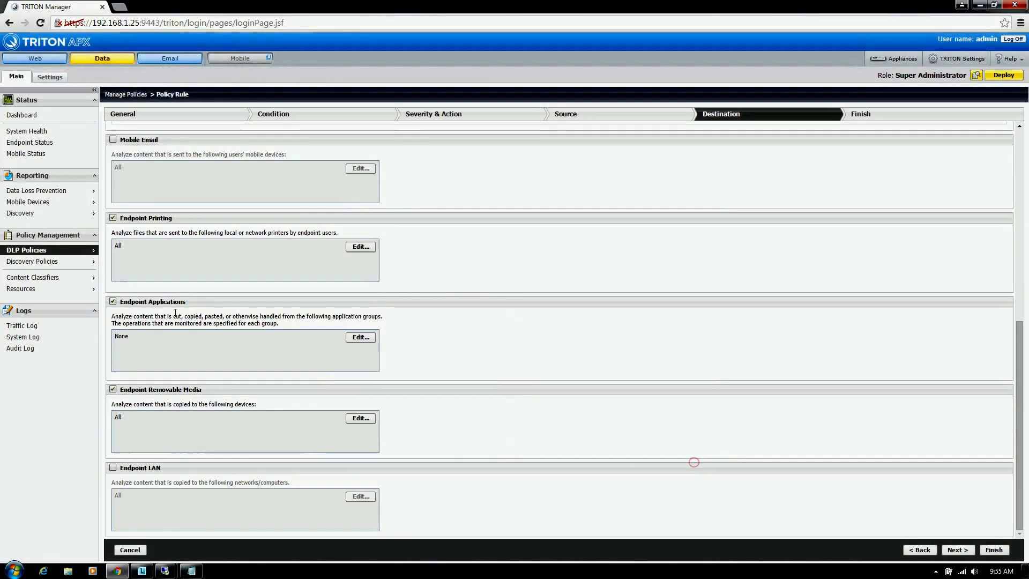
pyautogui.click(113, 302)
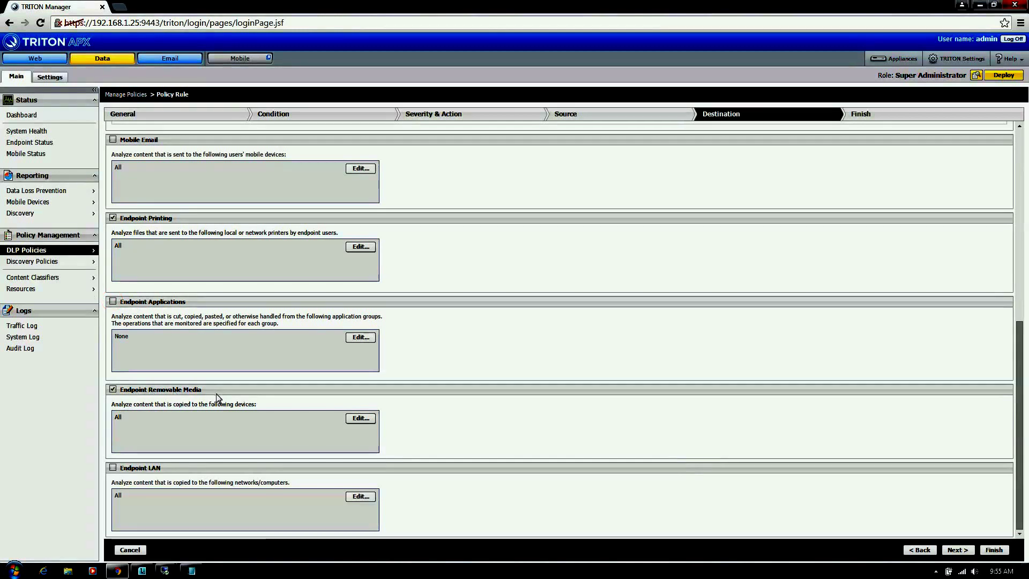
pyautogui.click(112, 467)
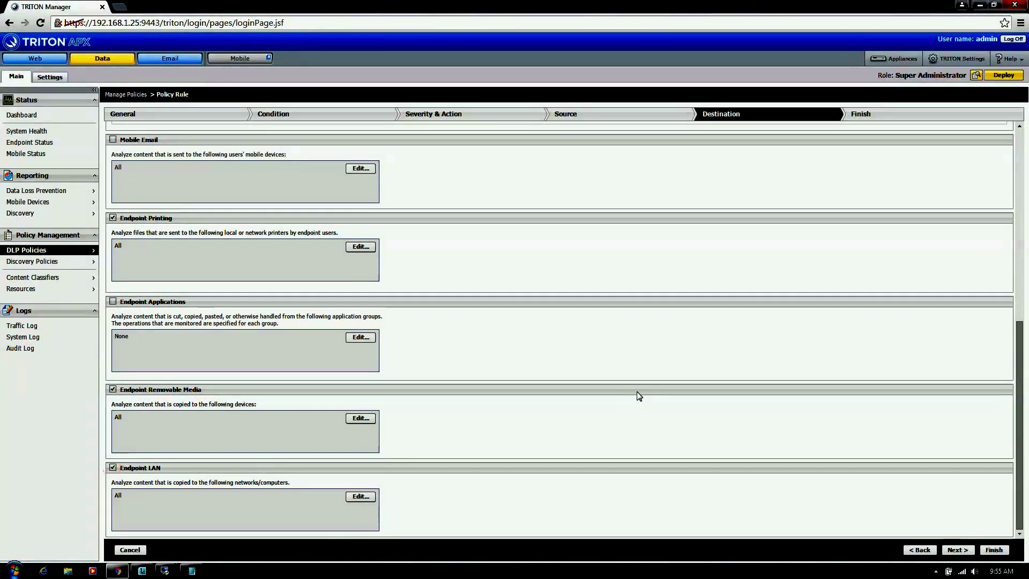
# Step: Advance to the Finish step, which summarises condition, severity thresholds, source All and destinations
pyautogui.click(957, 550)
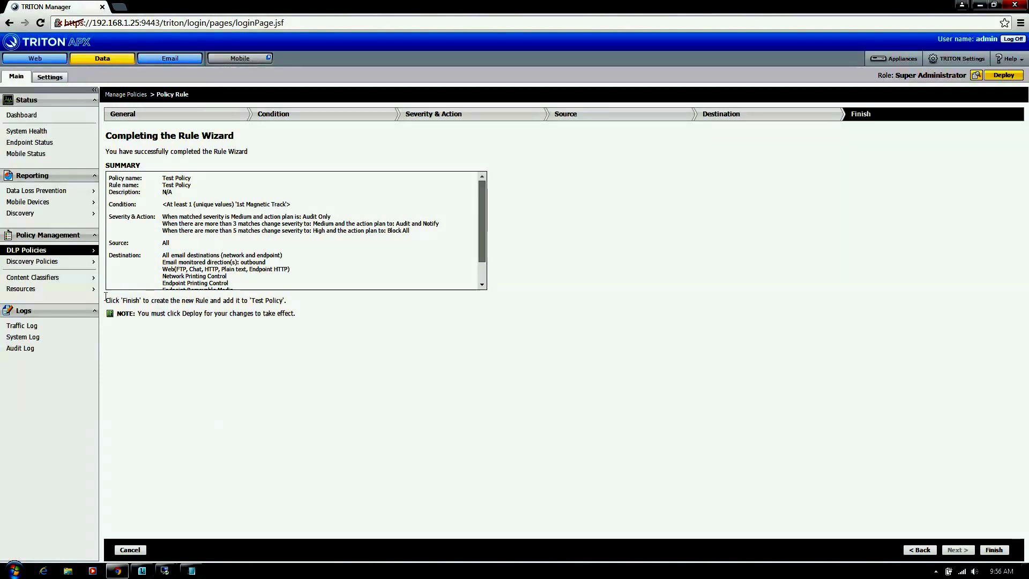
# Step: Open the Audit and Notify plan from the Resources > Action Plans list
pyautogui.moveTo(32, 288)
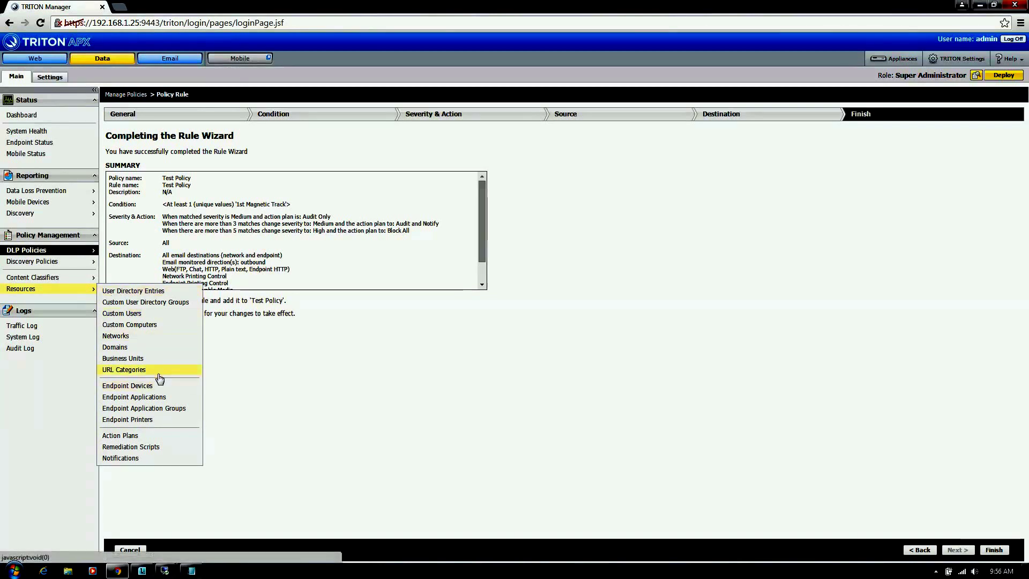
pyautogui.click(129, 436)
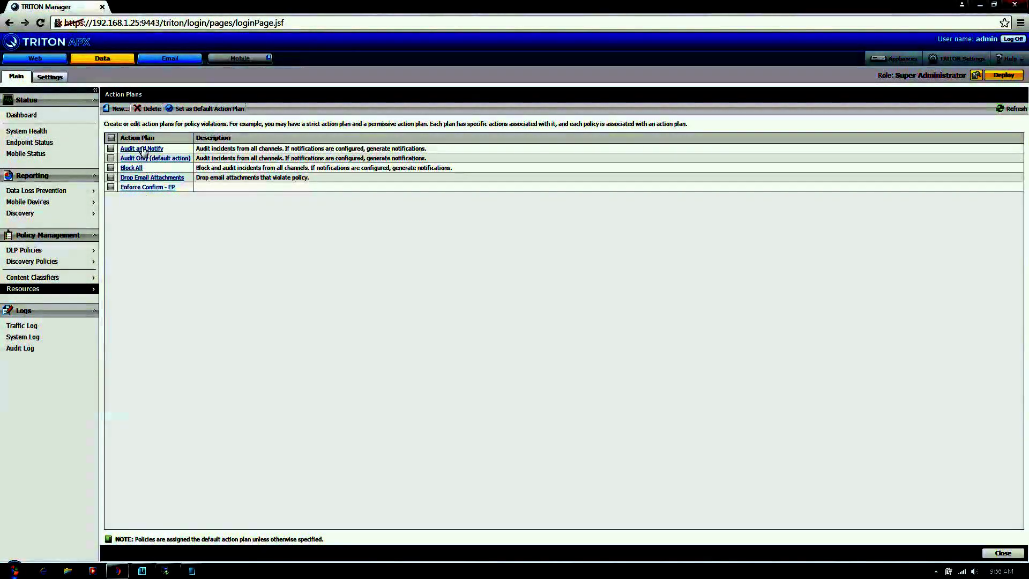
pyautogui.click(140, 149)
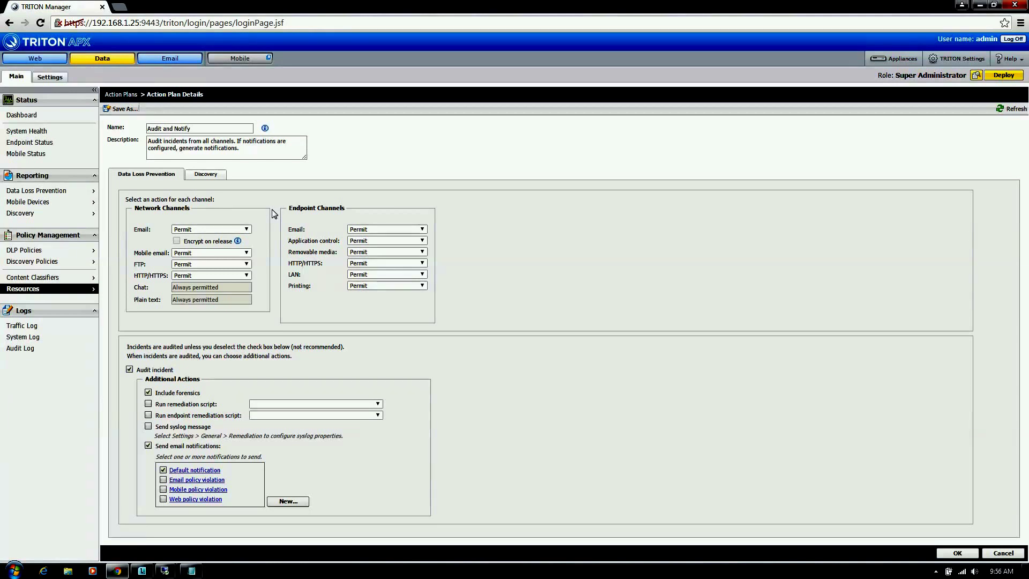
pyautogui.click(247, 229)
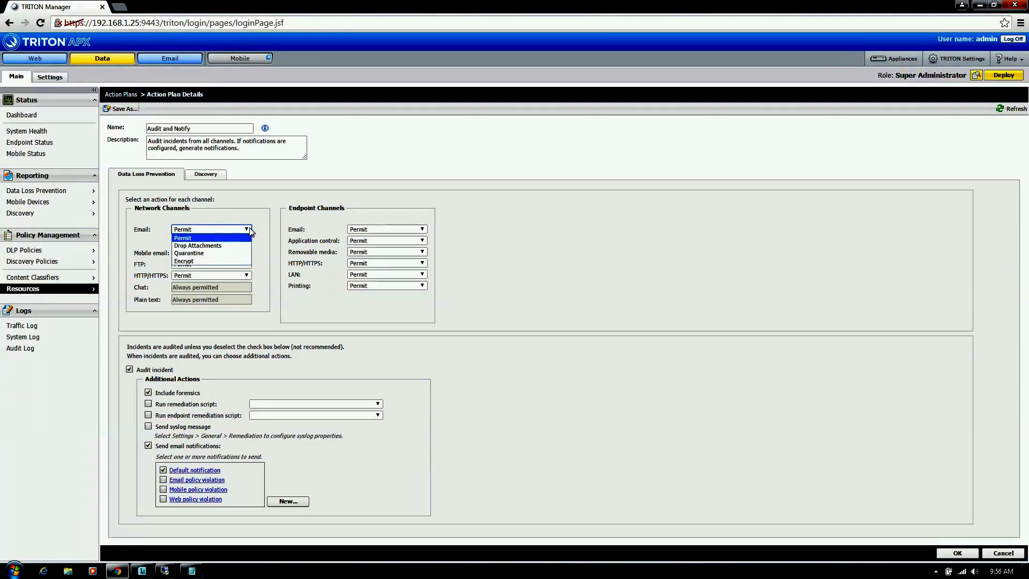
pyautogui.click(264, 220)
pyautogui.click(247, 253)
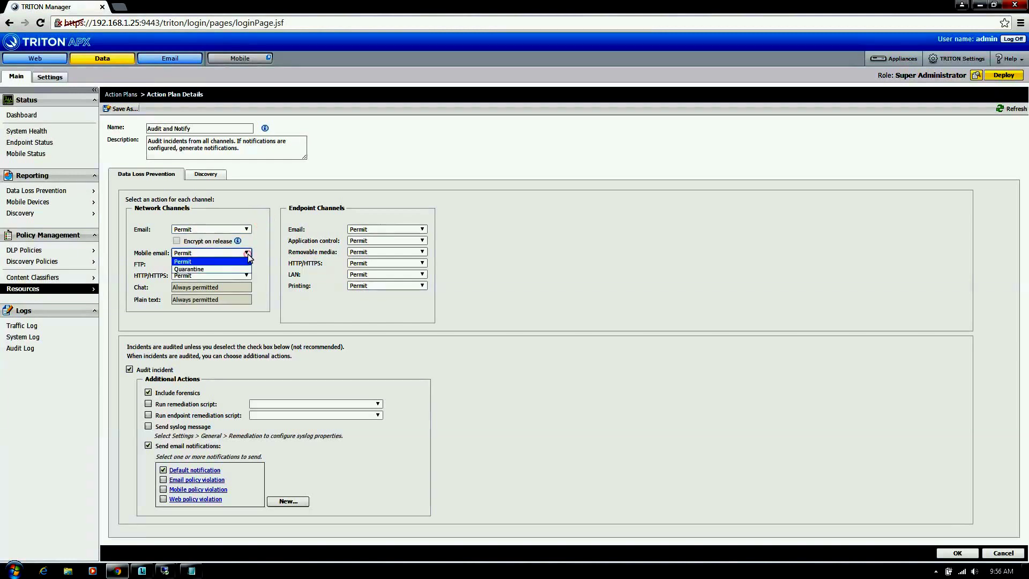
pyautogui.click(247, 254)
pyautogui.click(248, 254)
pyautogui.click(248, 255)
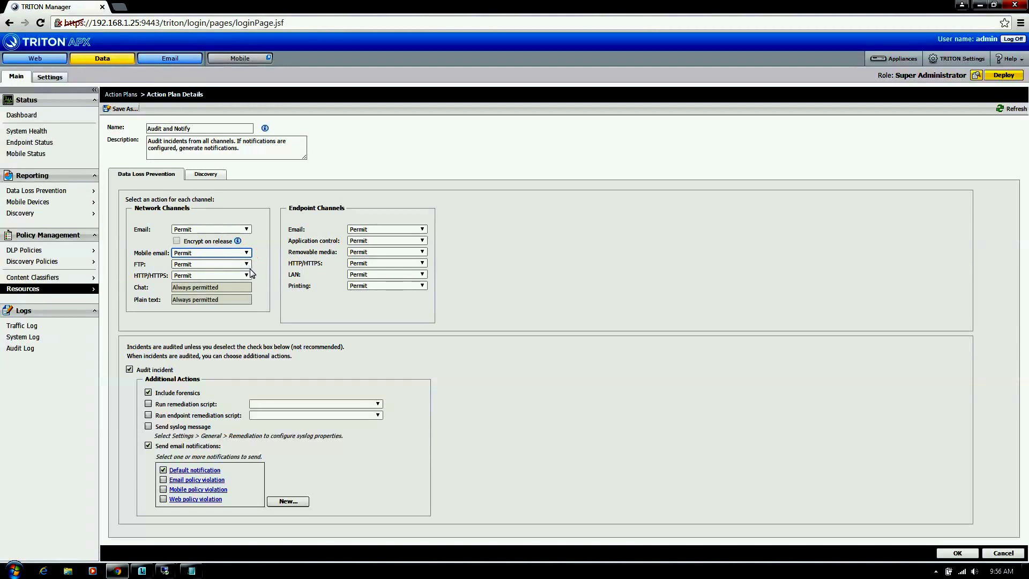
pyautogui.click(248, 265)
pyautogui.click(249, 264)
pyautogui.click(248, 275)
pyautogui.click(247, 275)
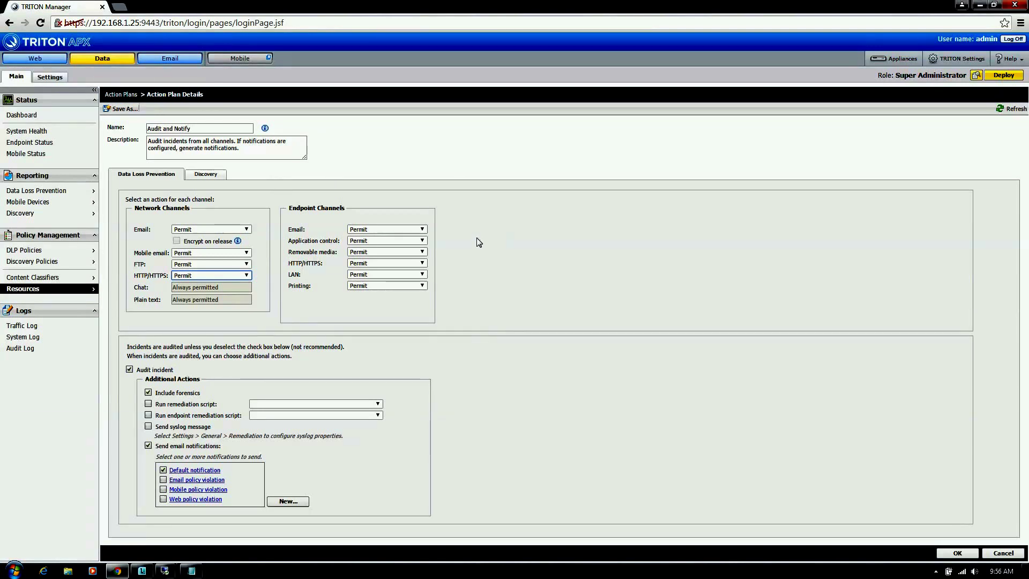
pyautogui.click(423, 229)
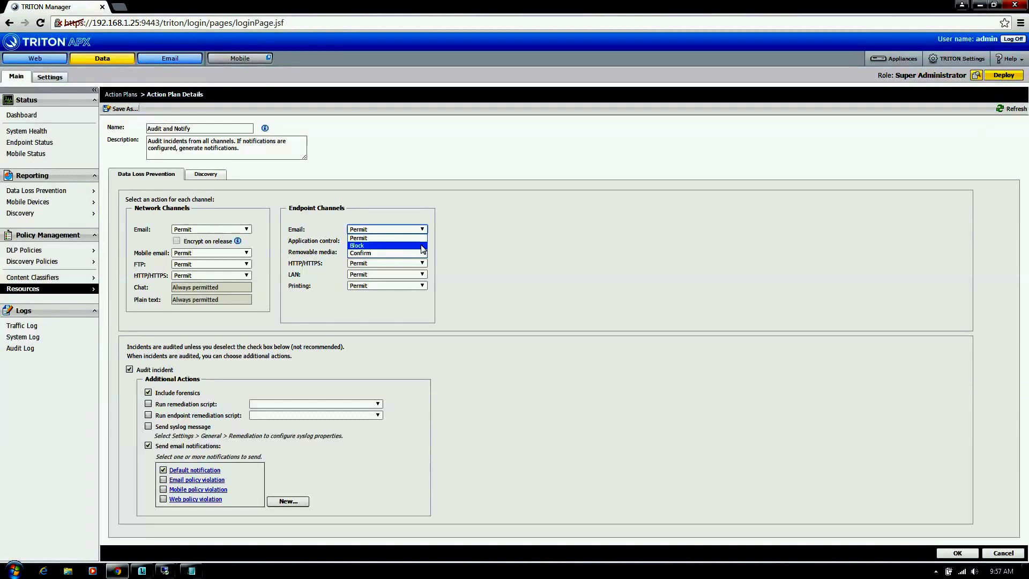
pyautogui.click(463, 244)
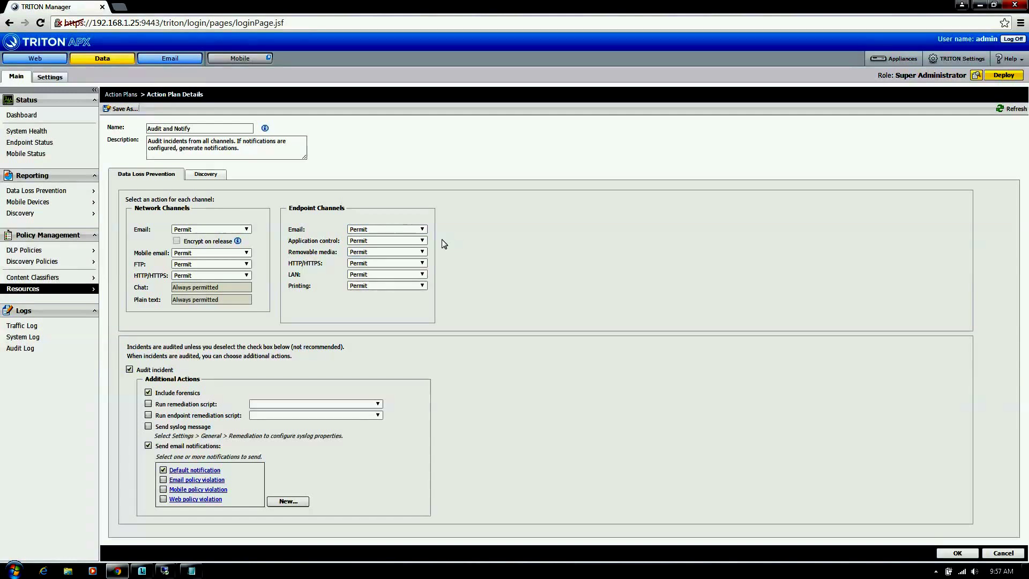
pyautogui.click(422, 240)
pyautogui.click(425, 242)
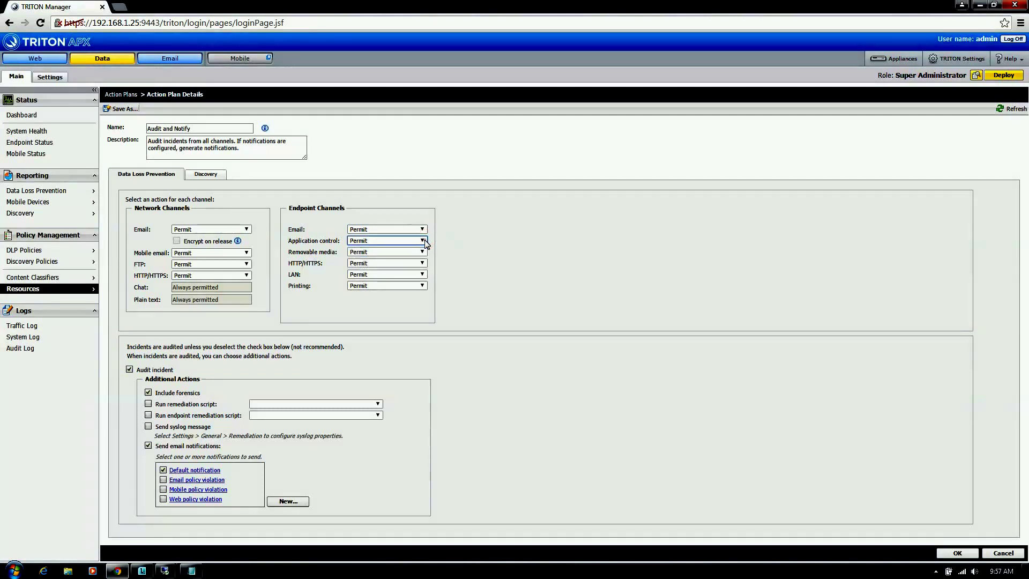
pyautogui.click(423, 252)
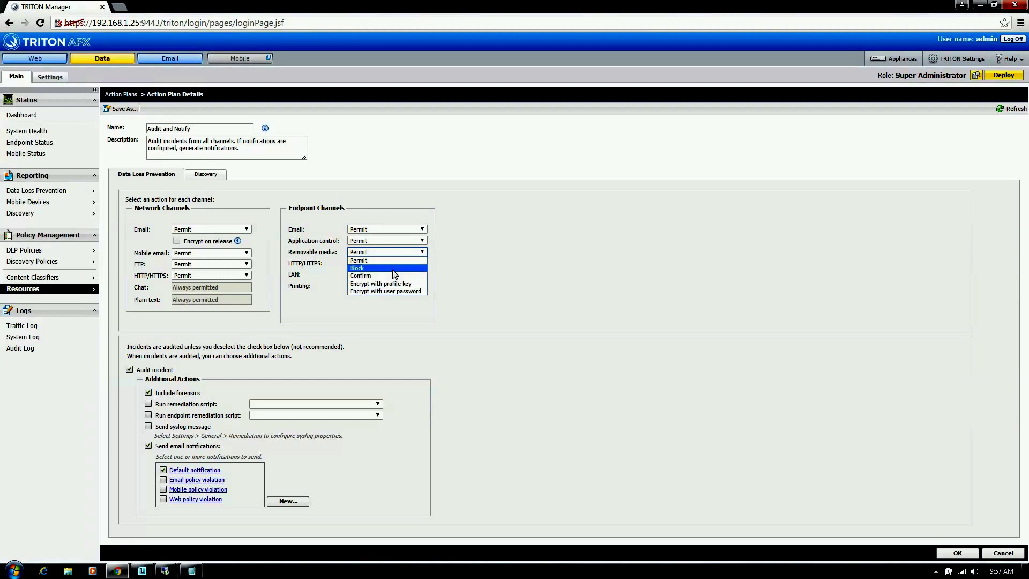
pyautogui.click(471, 261)
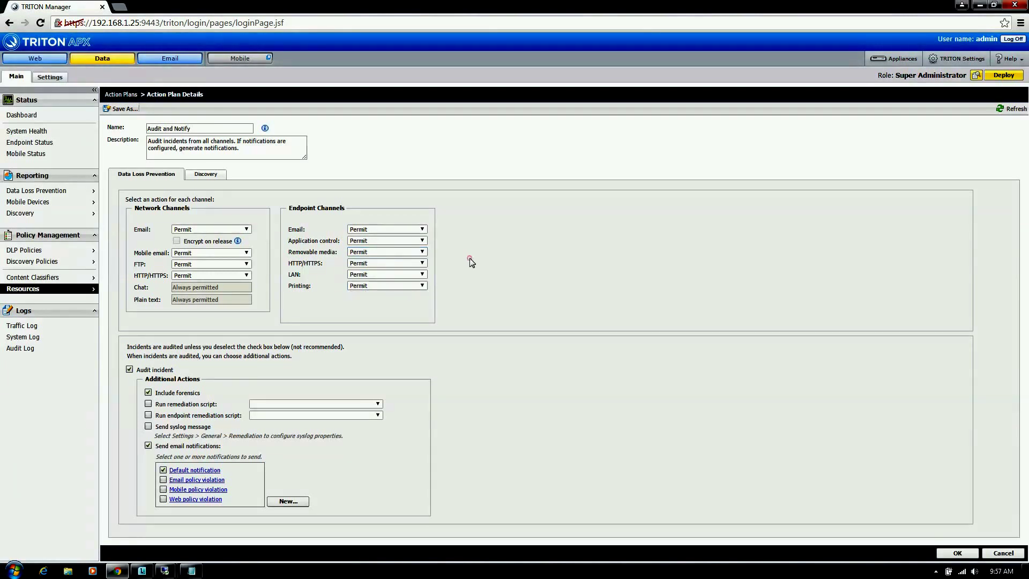
pyautogui.click(423, 263)
pyautogui.click(423, 264)
pyautogui.click(423, 263)
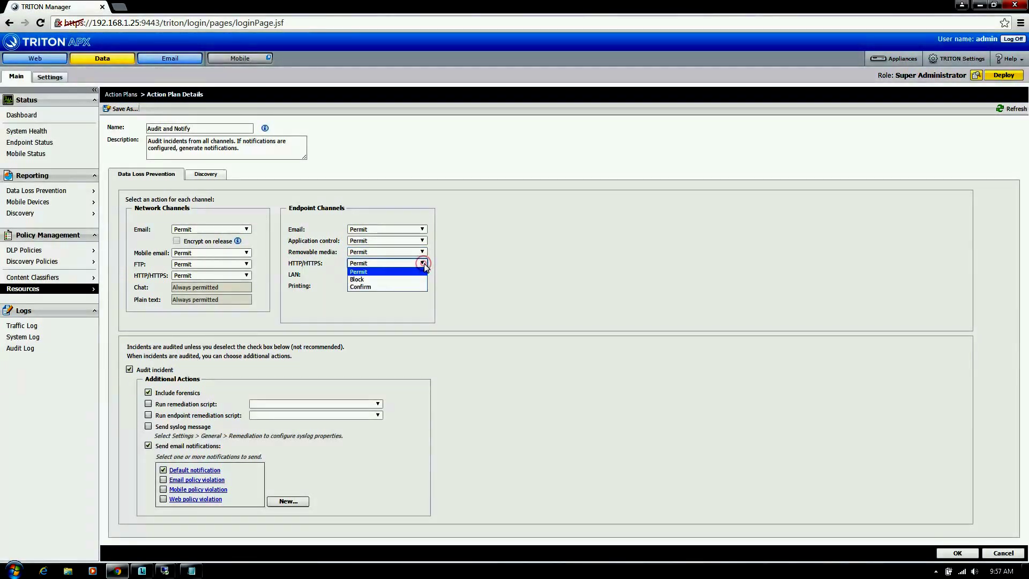
pyautogui.click(424, 266)
pyautogui.click(423, 274)
pyautogui.click(424, 274)
pyautogui.click(423, 285)
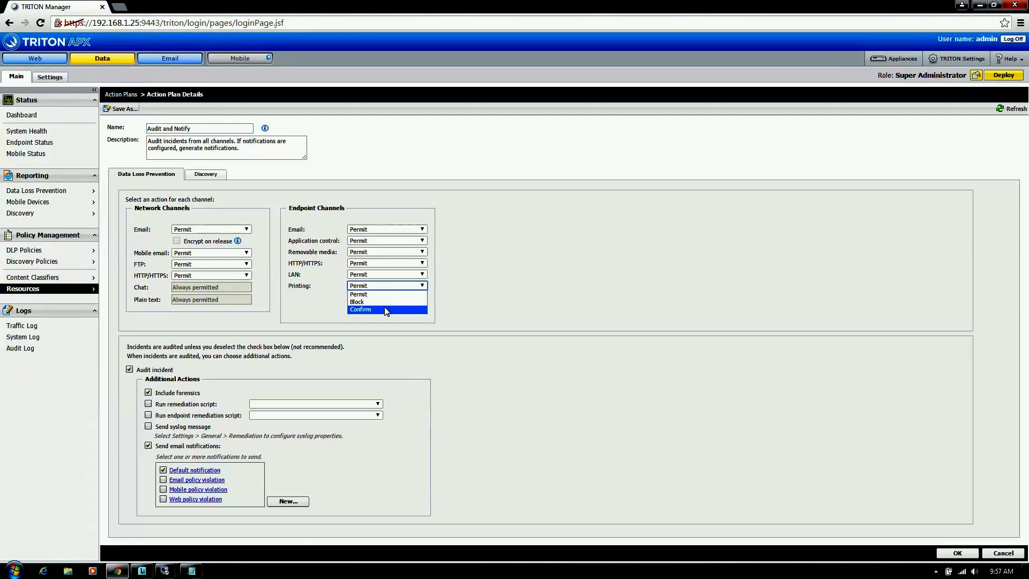
pyautogui.click(468, 300)
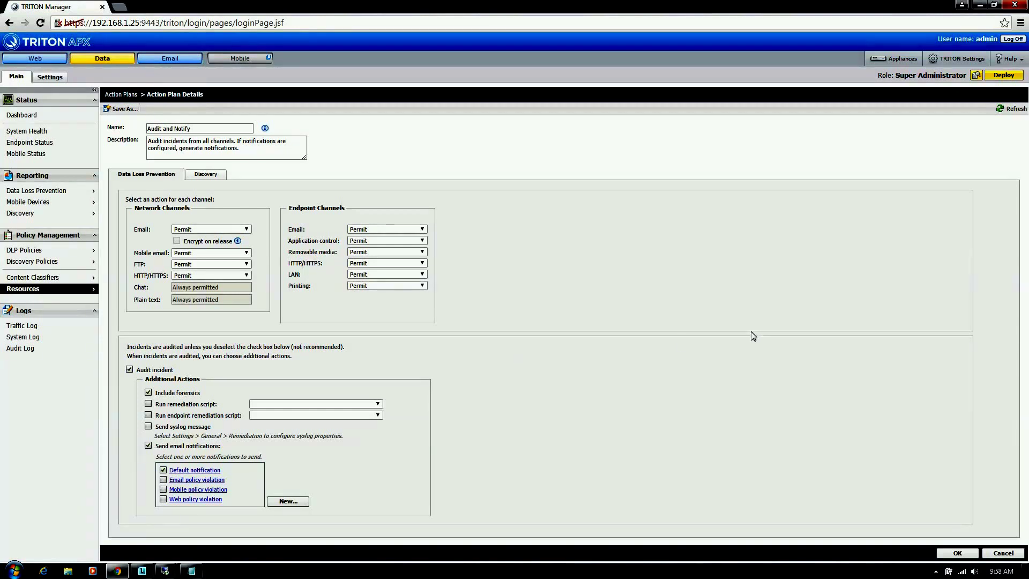
pyautogui.click(46, 116)
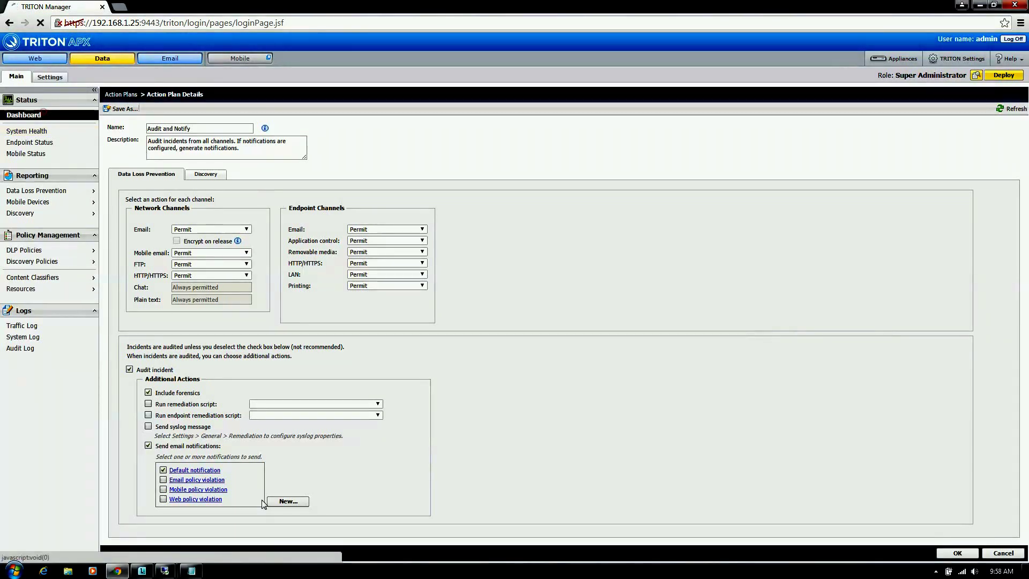
# Step: Switch from TRITON APX to the endpoint test machine's remote session, showing its Downloads folder
pyautogui.click(932, 571)
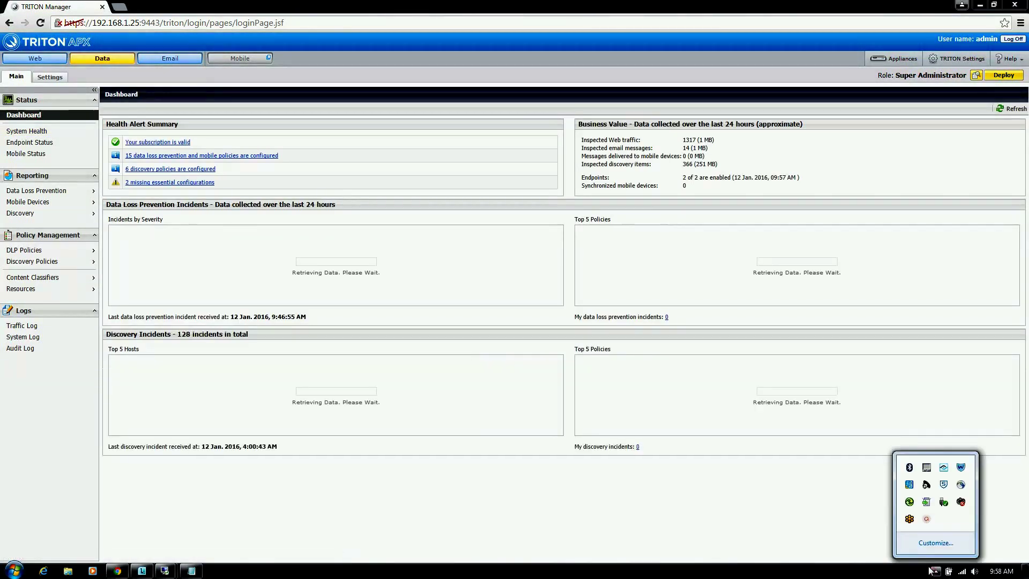
pyautogui.click(926, 518)
pyautogui.click(963, 545)
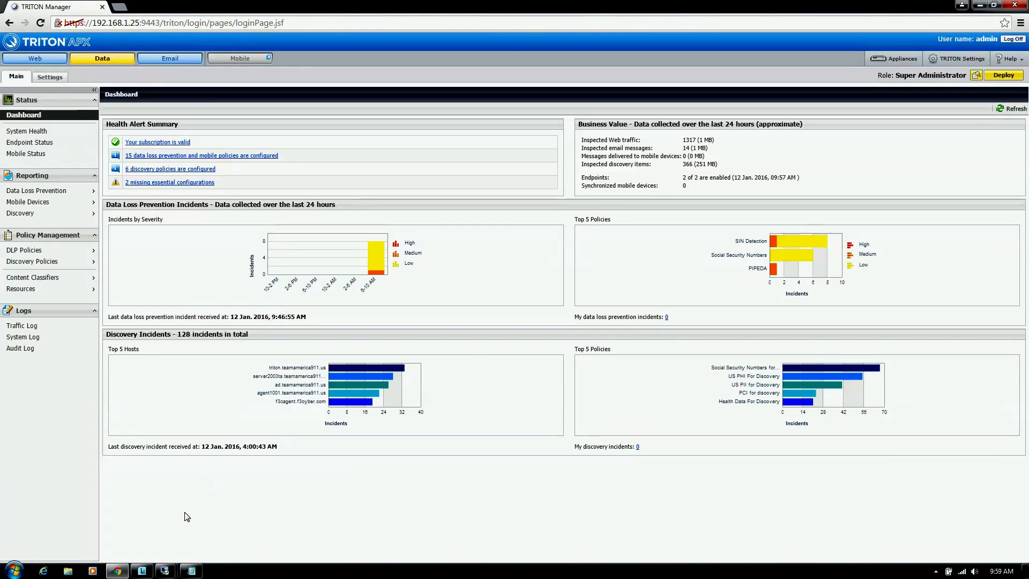
pyautogui.moveTo(165, 572)
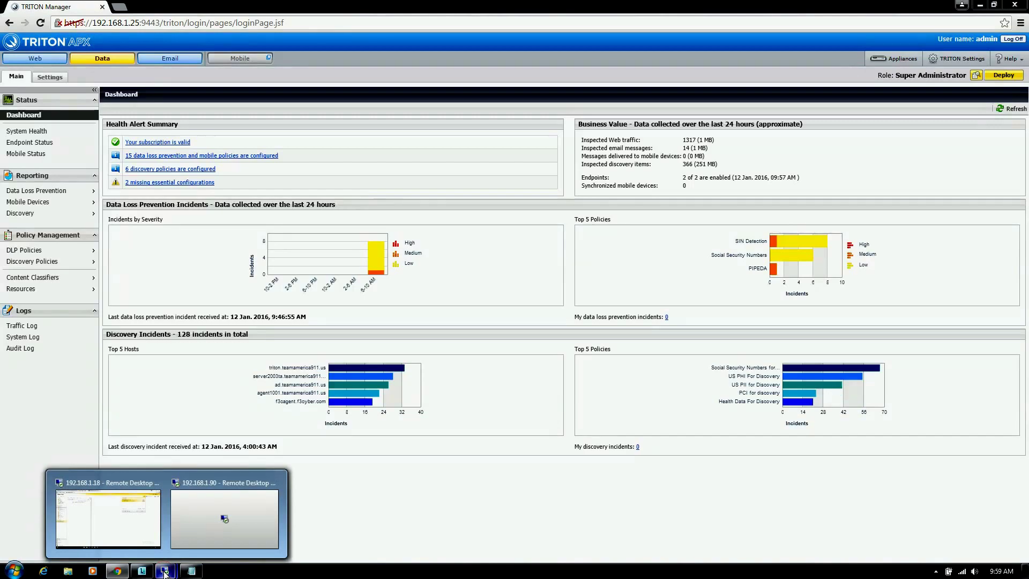
pyautogui.click(182, 532)
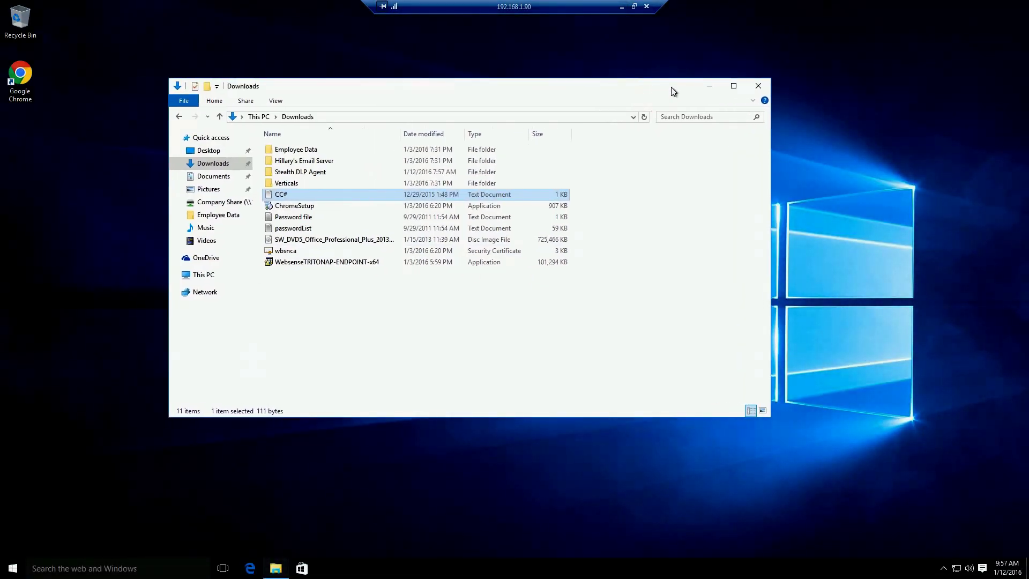
# Step: On the remote Windows 10 machine, open the Start menu's full alphabetical app list
pyautogui.click(943, 569)
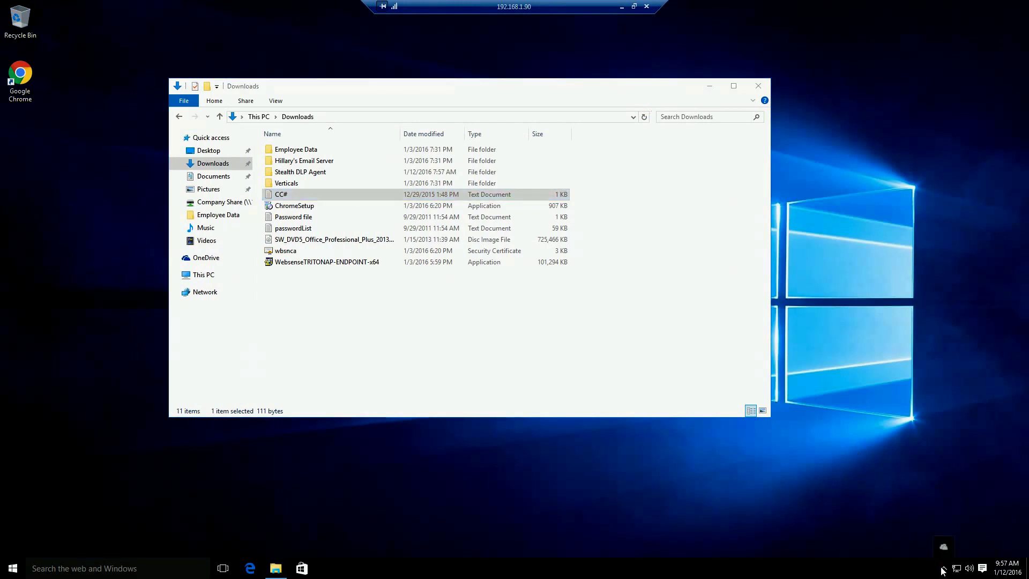
pyautogui.click(13, 568)
pyautogui.click(34, 546)
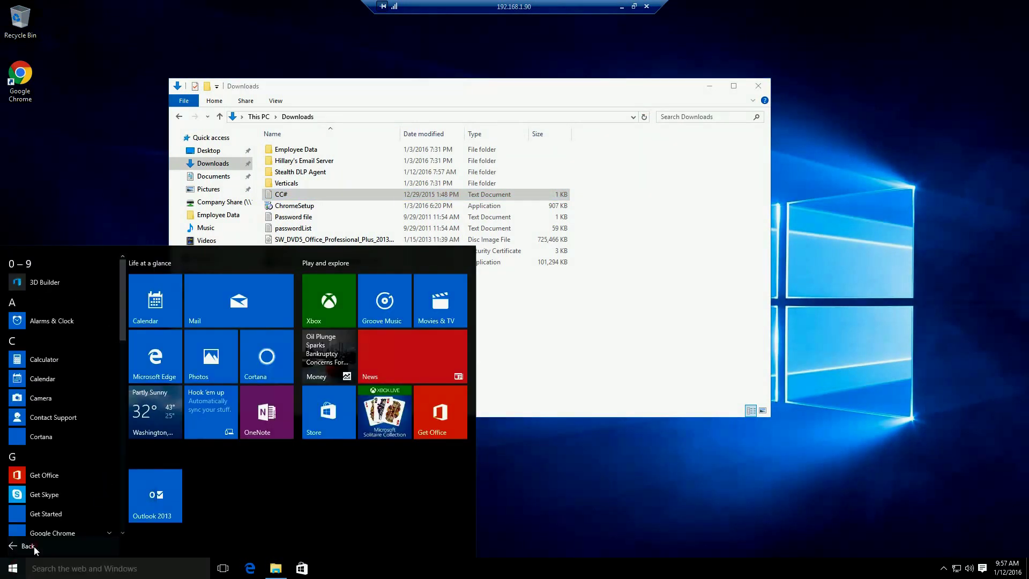
pyautogui.moveTo(121, 358)
pyautogui.mouseDown()
pyautogui.moveTo(123, 516)
pyautogui.moveTo(124, 354)
pyautogui.mouseUp()
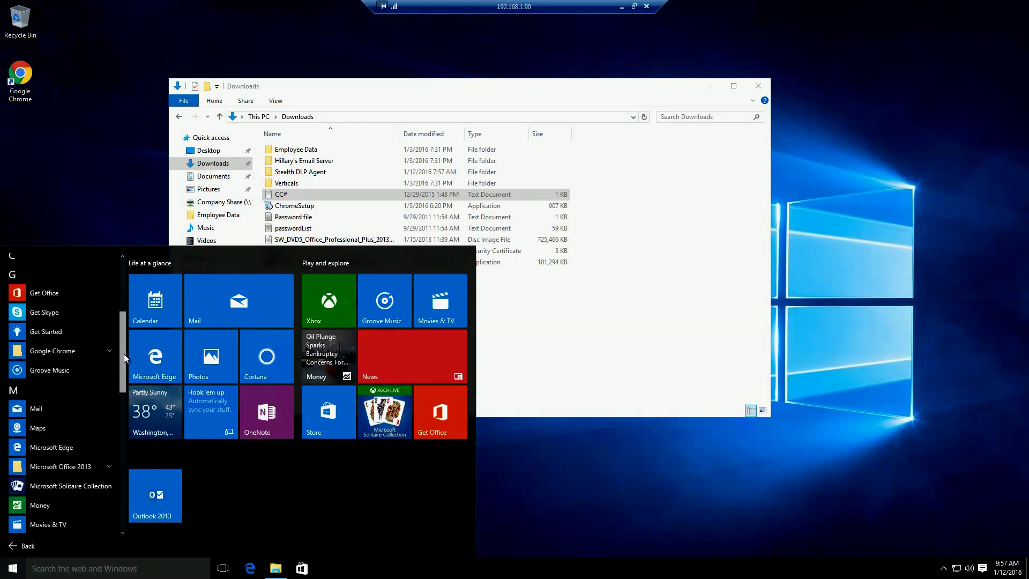
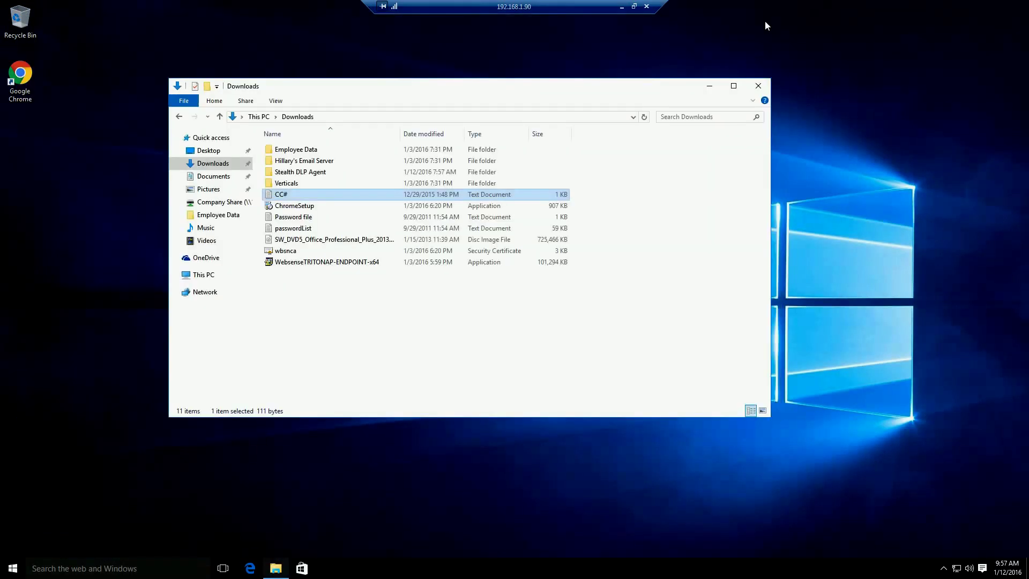
# Step: List the Company Share (Z:) drive's 27 items, then minimize the remote session to reach TRITON
pyautogui.click(236, 202)
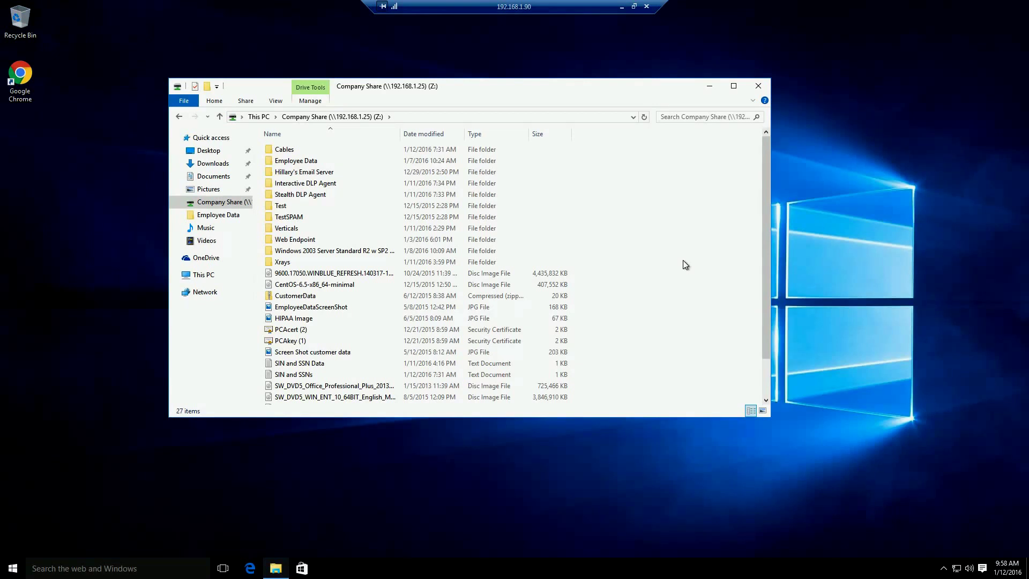
pyautogui.scroll(-1, 768, 201)
pyautogui.moveTo(753, 301); pyautogui.dragTo(753, 210)
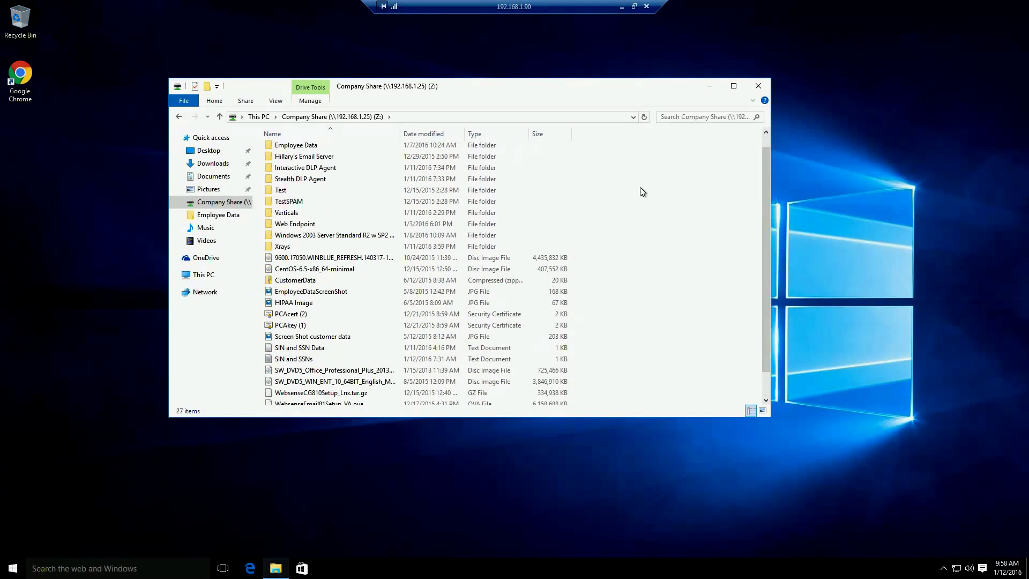
pyautogui.click(621, 6)
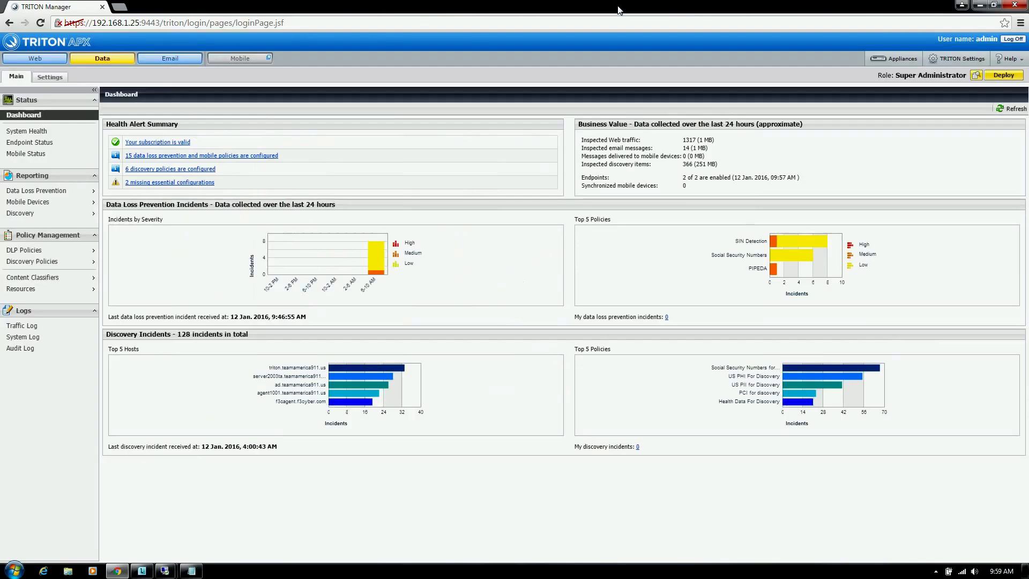
# Step: Refresh the DLP dashboard and find the blocked high-severity cc#.txt PCI upload in the 30-day incidents report
pyautogui.click(996, 110)
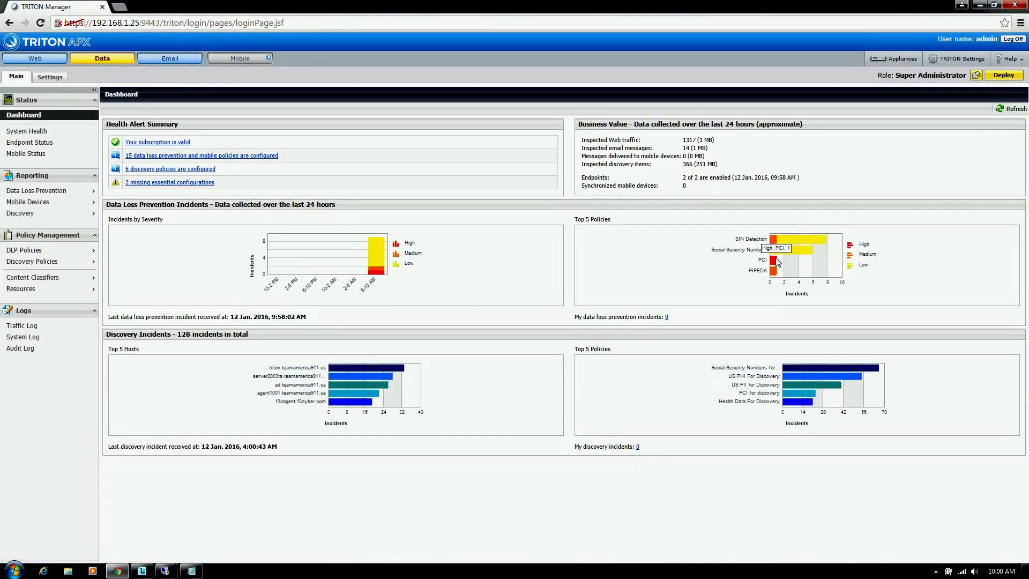
pyautogui.moveTo(778, 263)
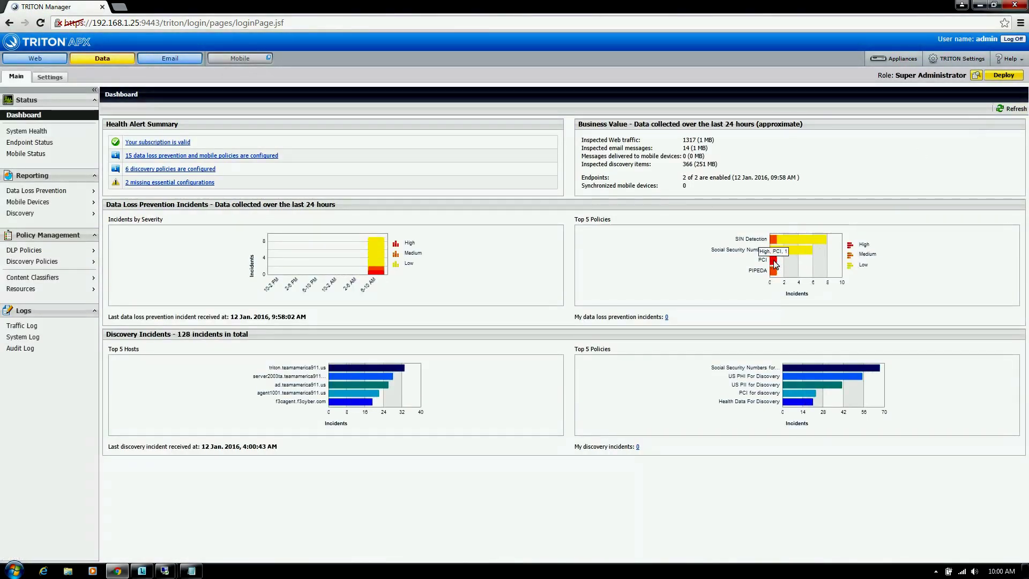
pyautogui.moveTo(74, 195)
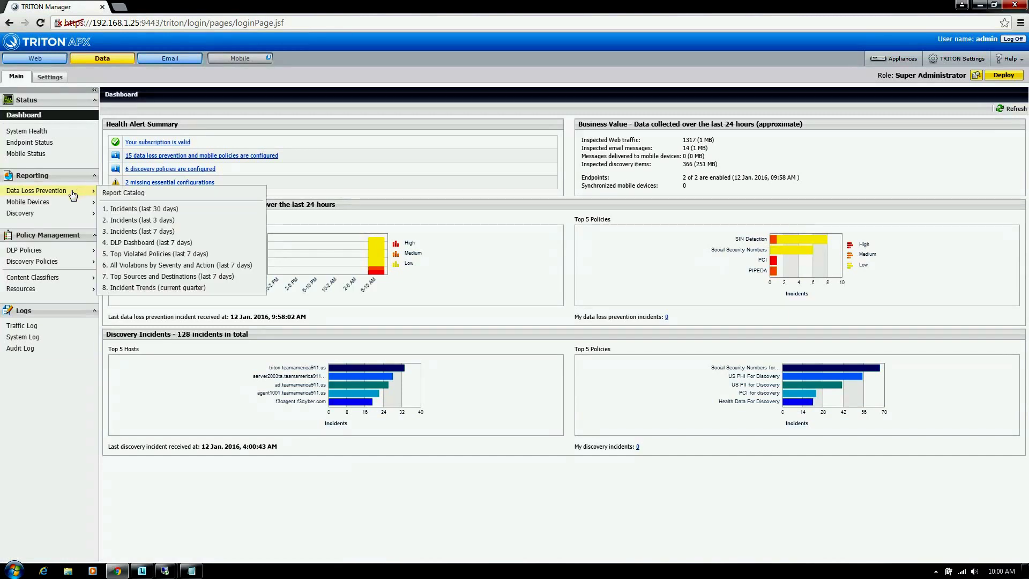
pyautogui.click(140, 210)
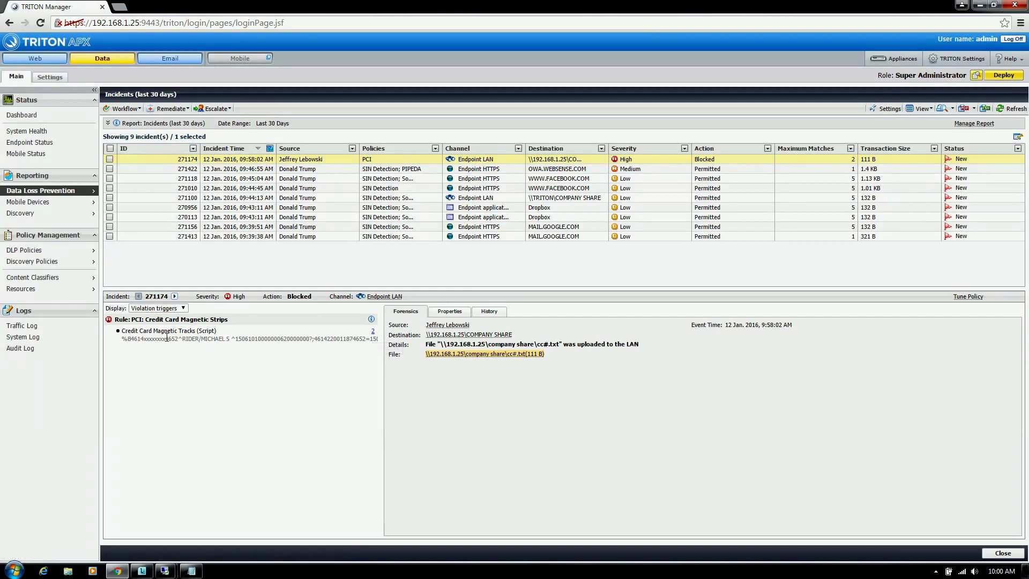
pyautogui.moveTo(503, 356)
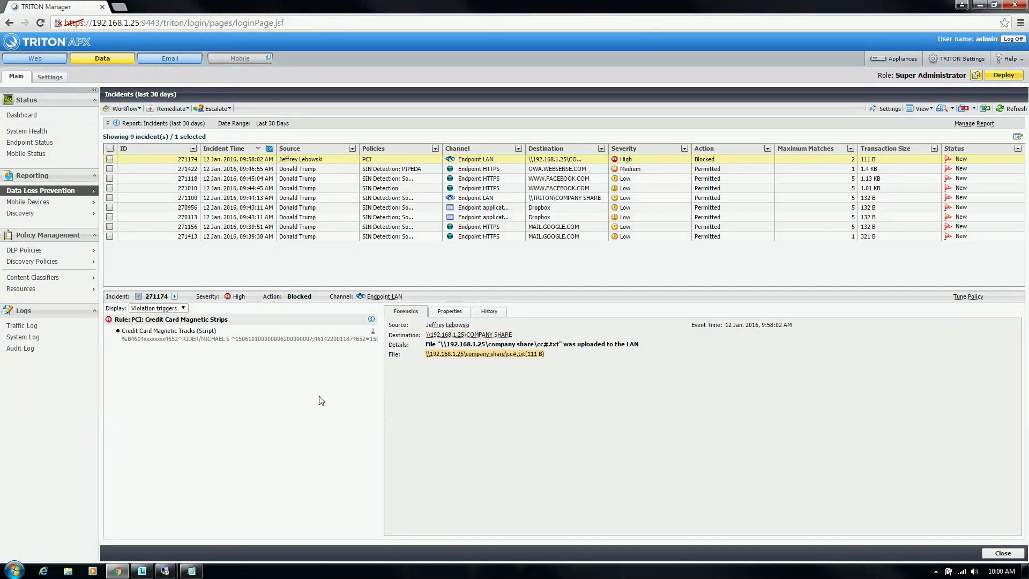
pyautogui.click(165, 571)
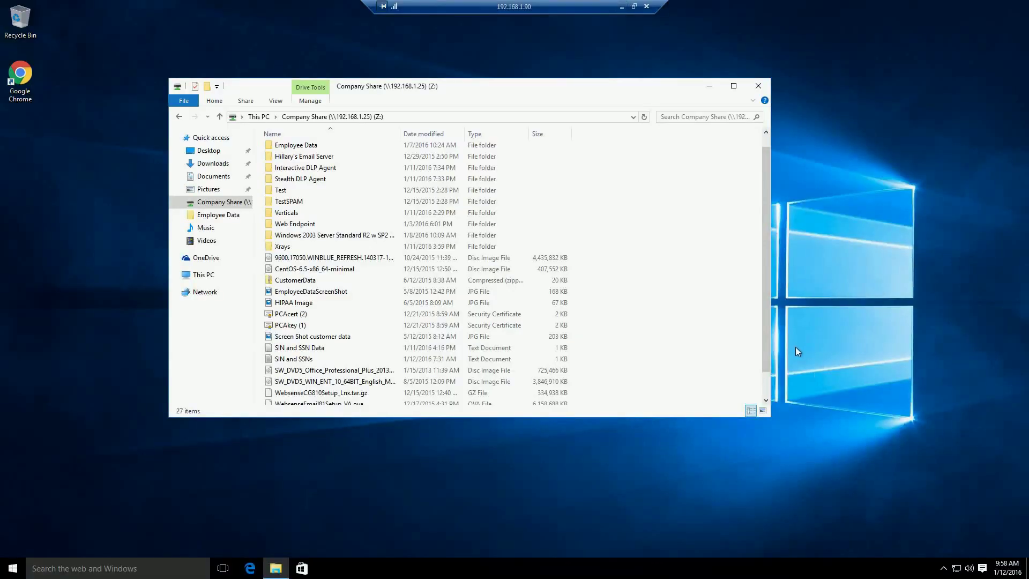
# Step: Minimize the remote desktop to bring back the TRITON incidents report, dismissing the hidden tray icons
pyautogui.moveTo(764, 346); pyautogui.dragTo(625, 112)
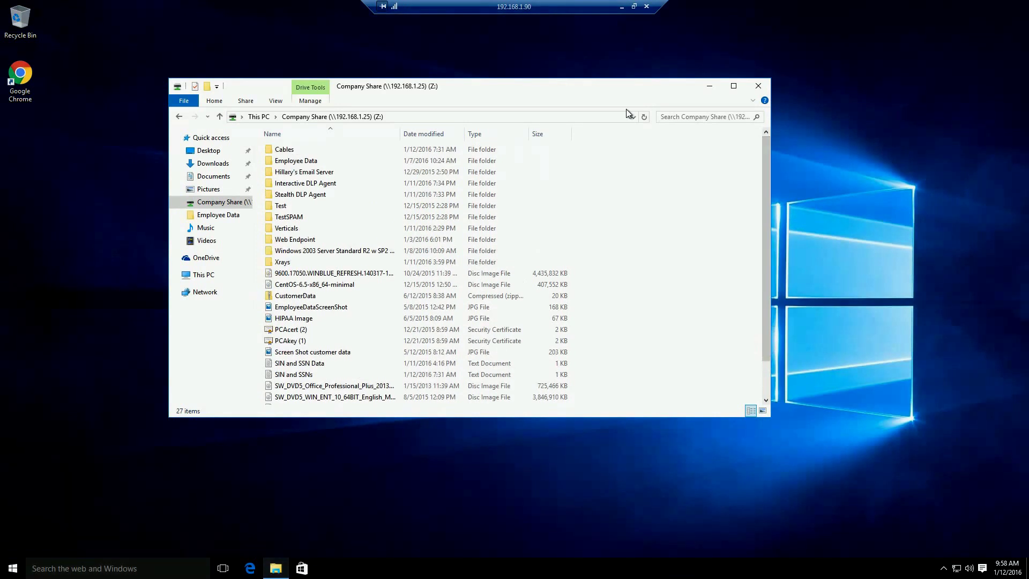
pyautogui.click(622, 7)
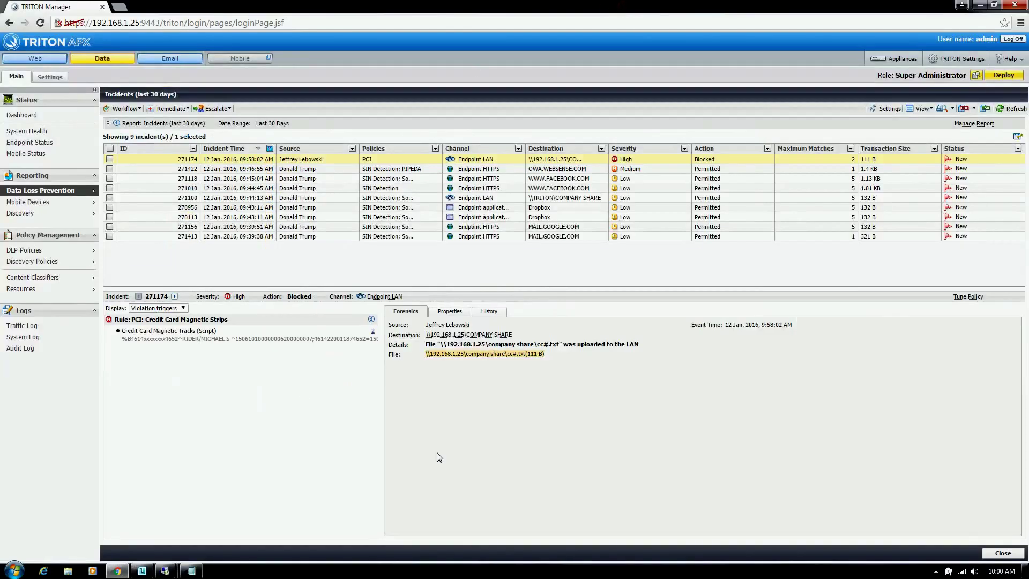
pyautogui.click(935, 571)
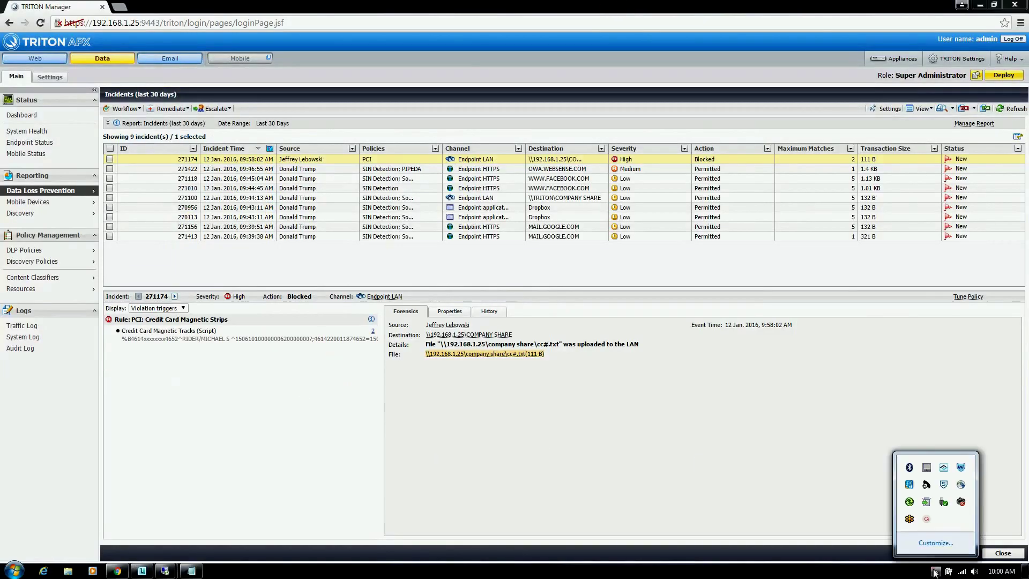
pyautogui.click(928, 517)
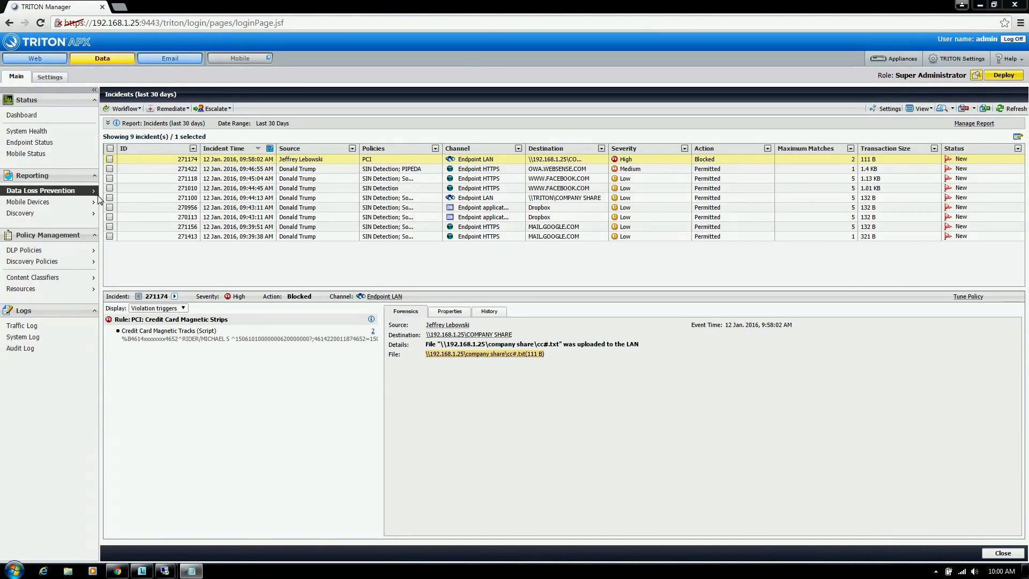
# Step: Open DLP Policies' Manage Policies page, listing 15 policies across four sensitivity levels
pyautogui.moveTo(80, 193)
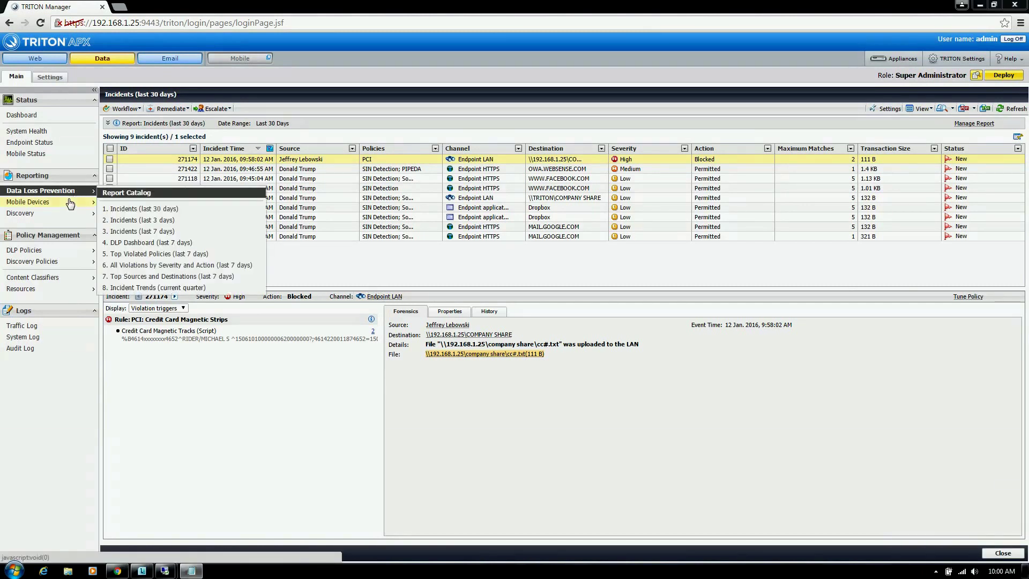
pyautogui.moveTo(51, 251)
pyautogui.click(120, 255)
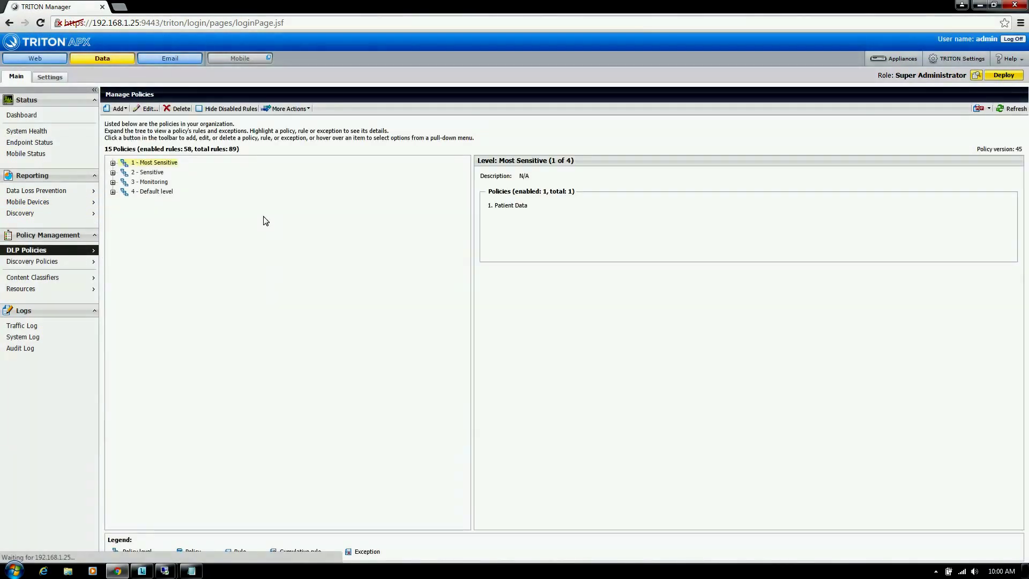
# Step: Open and dismiss the More Actions list on the Manage Policies page
pyautogui.click(288, 108)
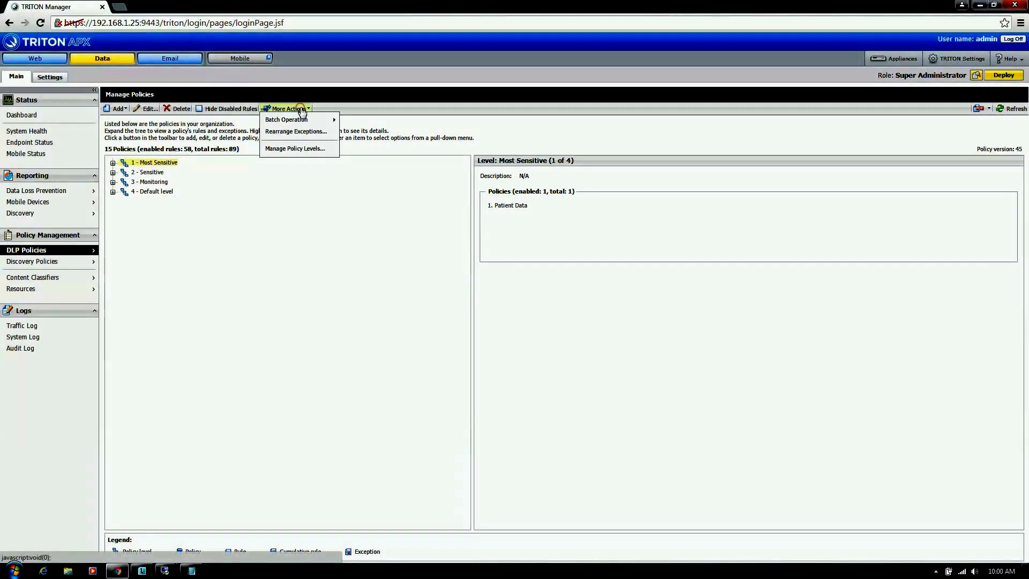
pyautogui.moveTo(311, 119)
pyautogui.click(285, 191)
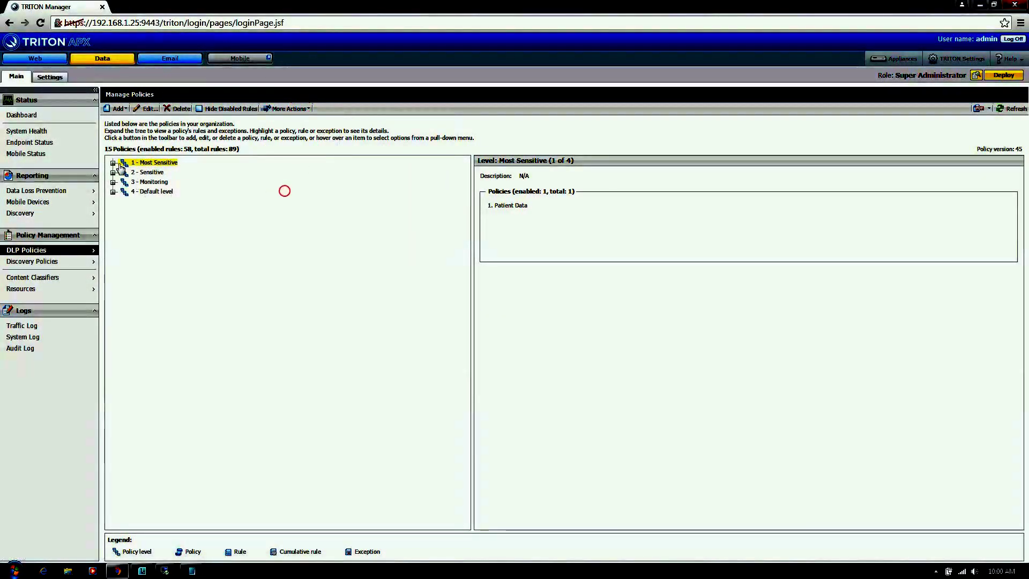
# Step: Expand policy levels 1–4 and the Patient Data policy to show its rules
pyautogui.click(112, 163)
pyautogui.click(123, 172)
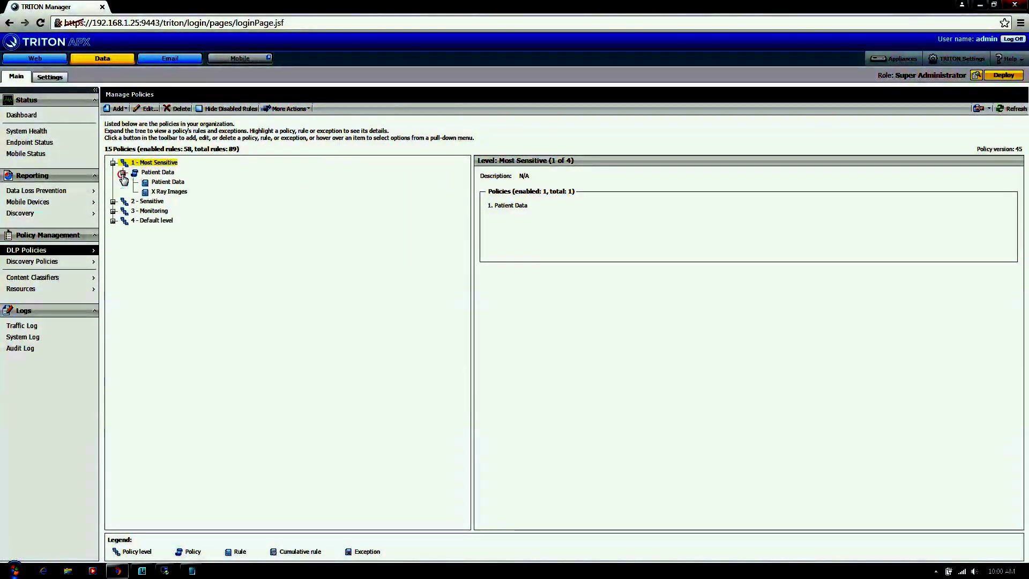
pyautogui.click(113, 201)
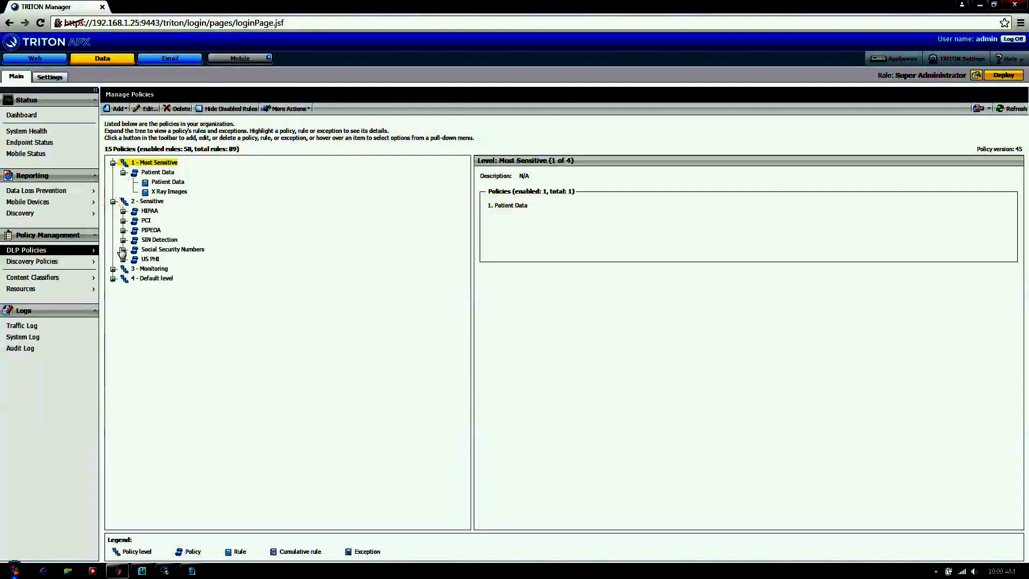
pyautogui.click(113, 268)
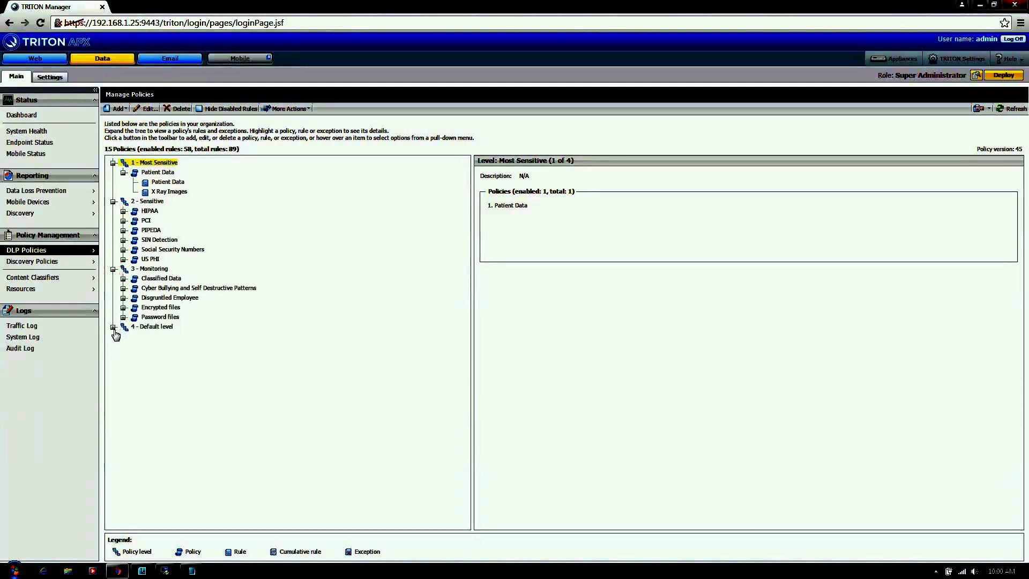
pyautogui.click(113, 327)
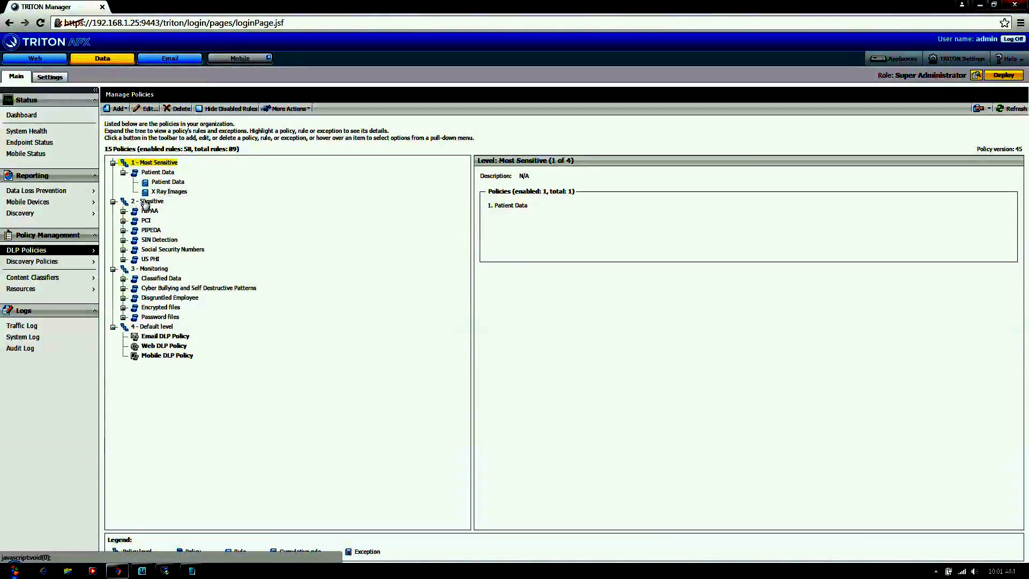
# Step: Collapse and re-expand the 1 - Most Sensitive level, then switch to the 192.168.1.18 remote desktop
pyautogui.click(113, 162)
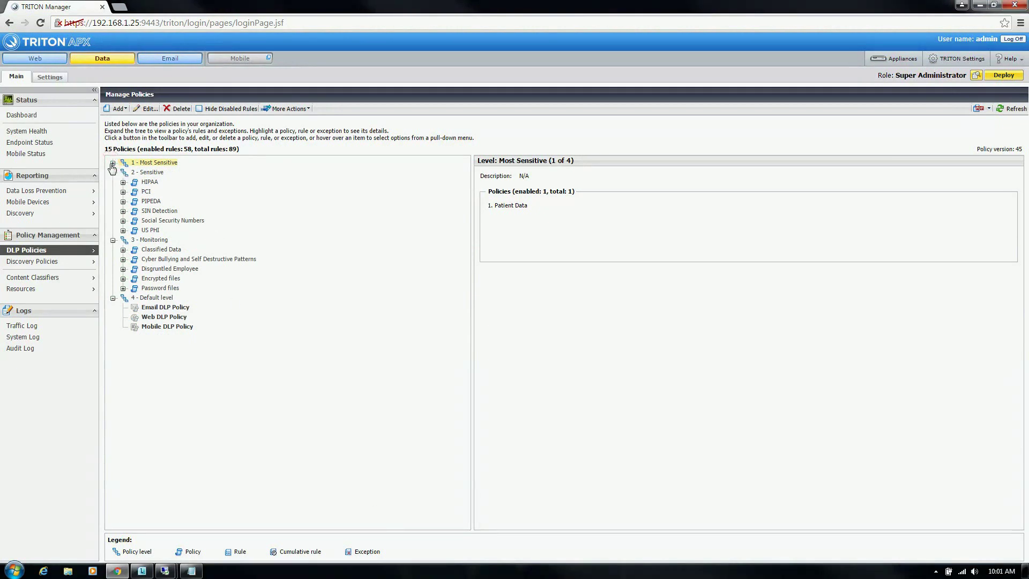
pyautogui.click(113, 162)
pyautogui.moveTo(165, 571)
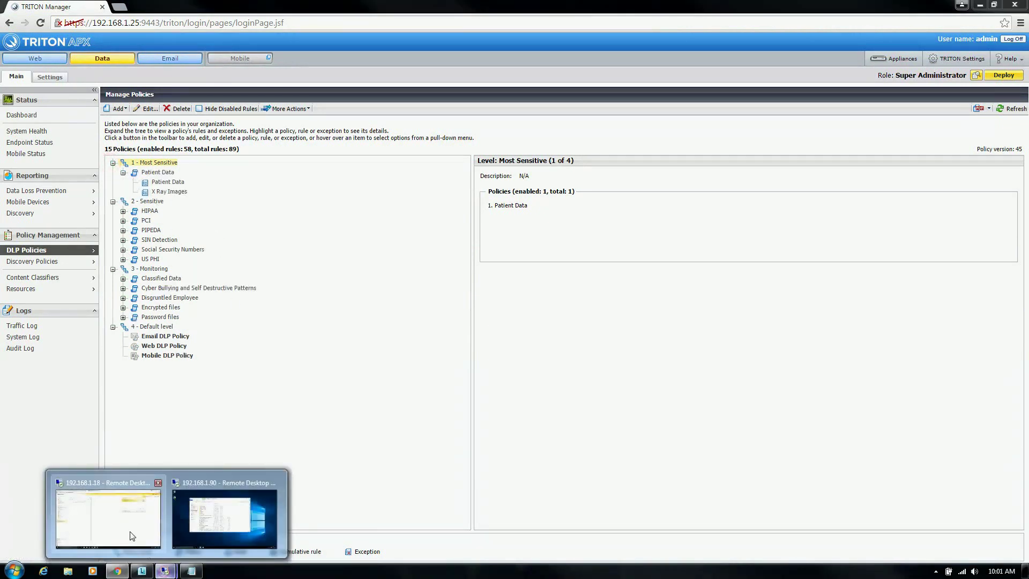
pyautogui.click(132, 536)
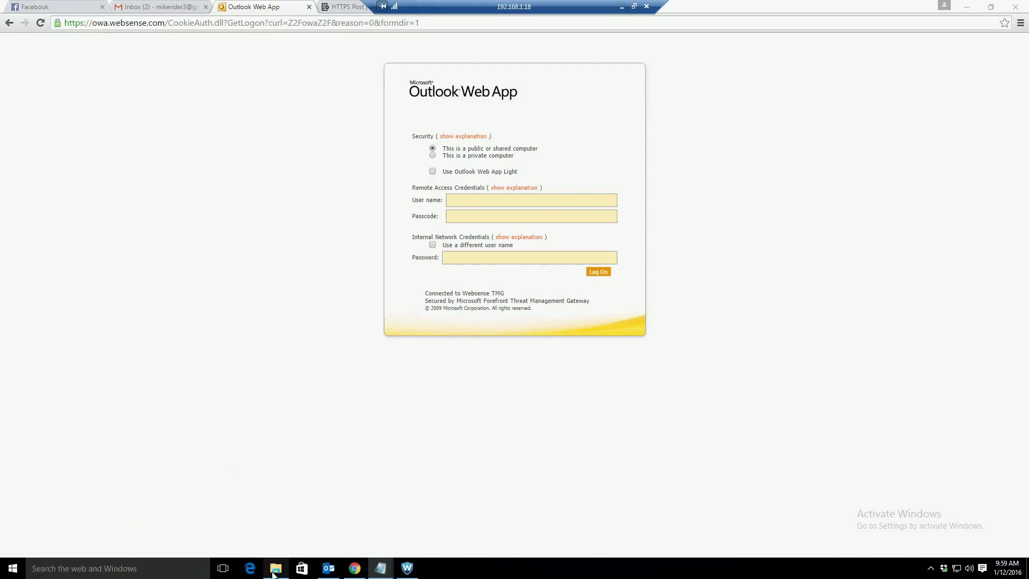
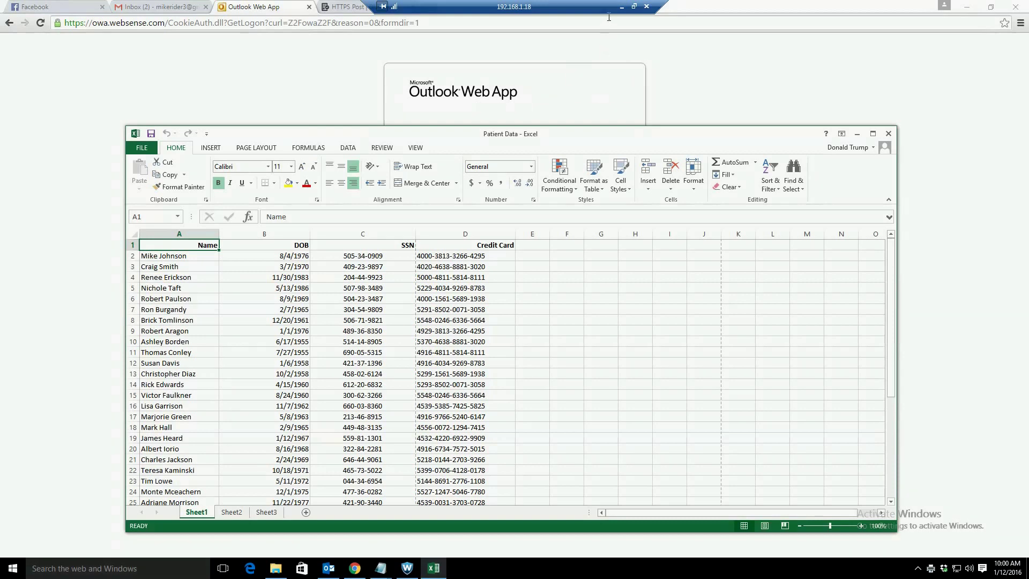
# Step: In TRITON Manager, close the HP printing notice, then return to the 192.168.1.18 remote desktop
pyautogui.click(621, 7)
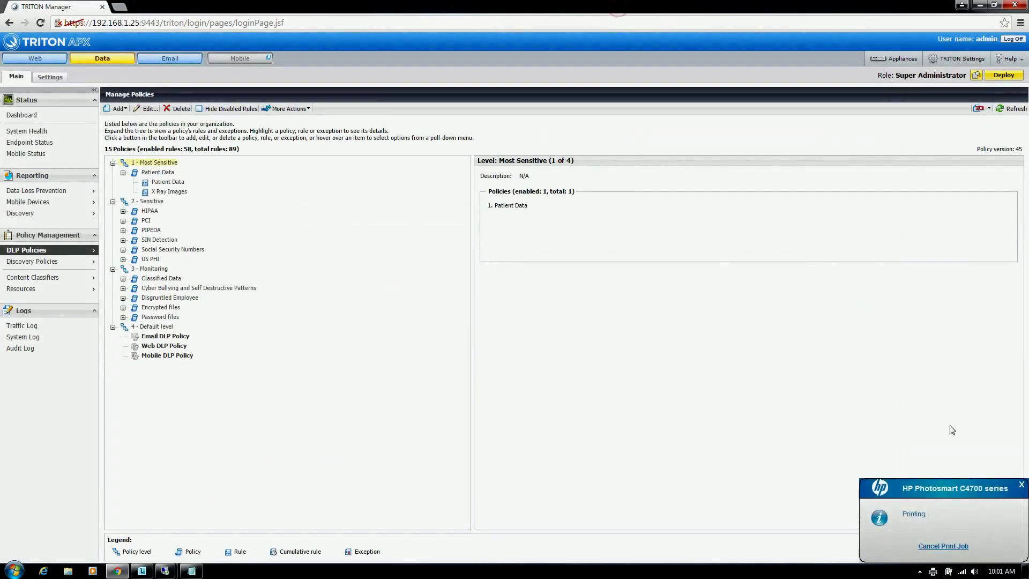
pyautogui.click(1021, 484)
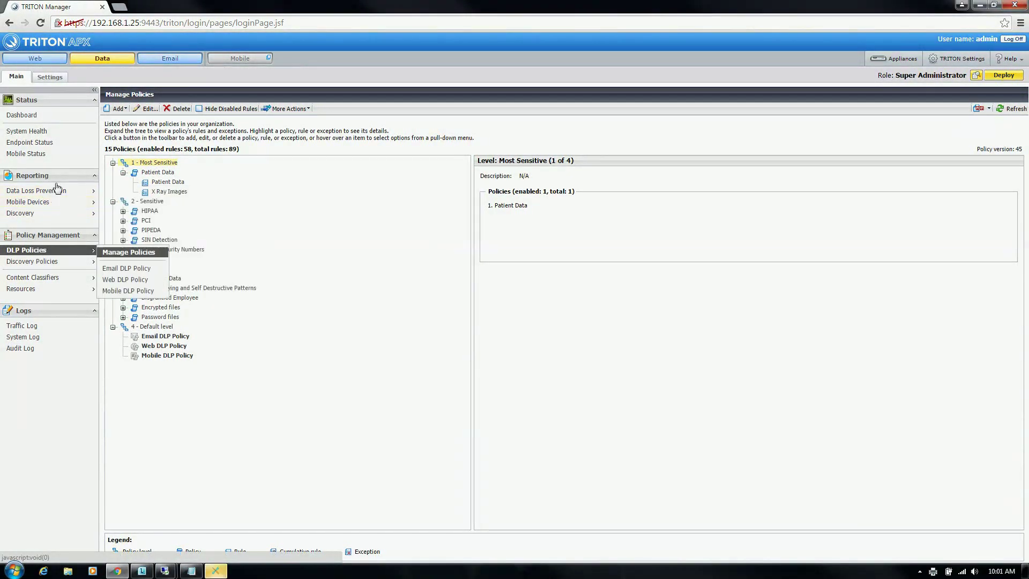
pyautogui.moveTo(174, 573)
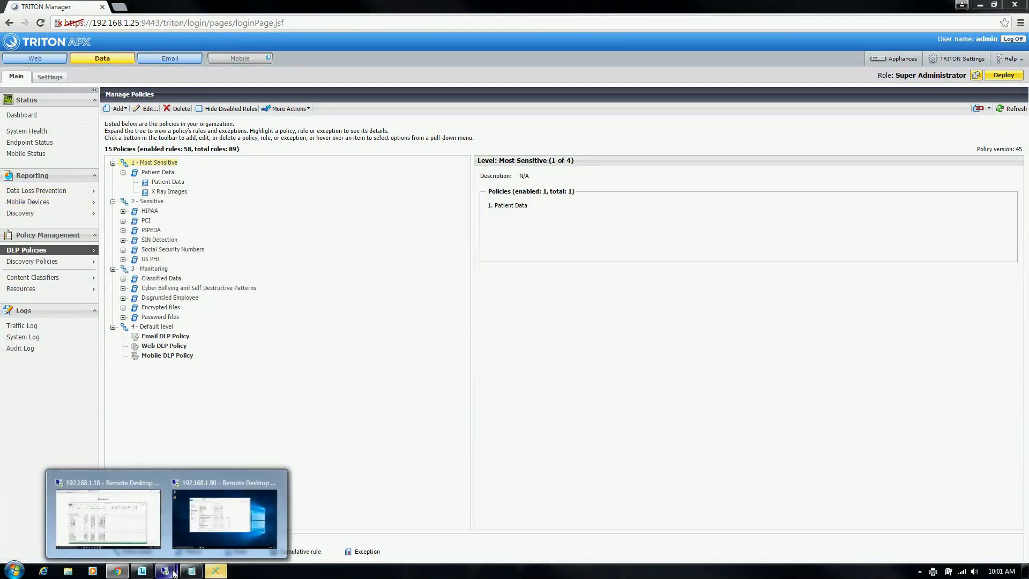
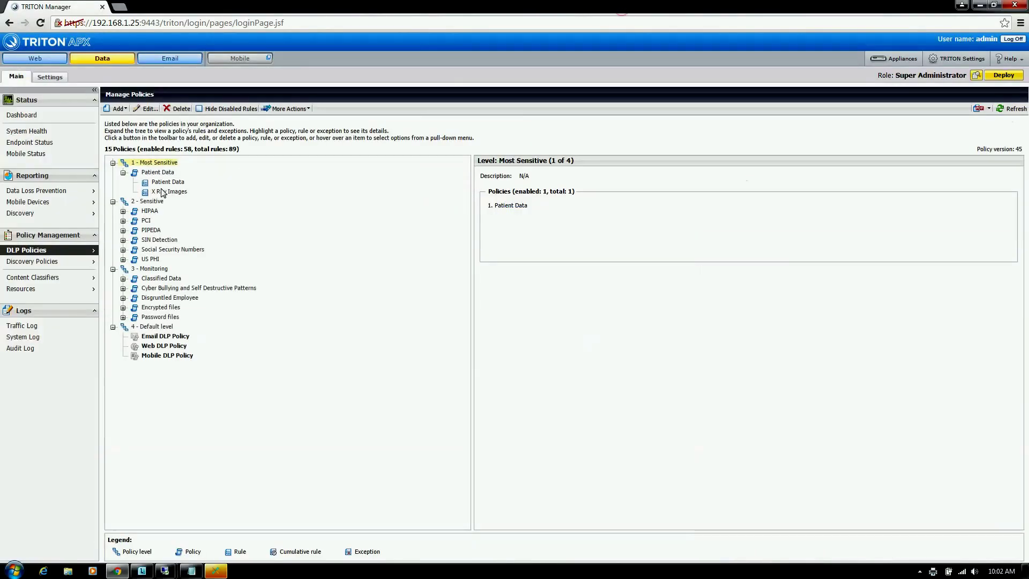
# Step: Open the Data Loss Prevention incidents report from the Reporting menu
pyautogui.moveTo(54, 191)
pyautogui.click(148, 209)
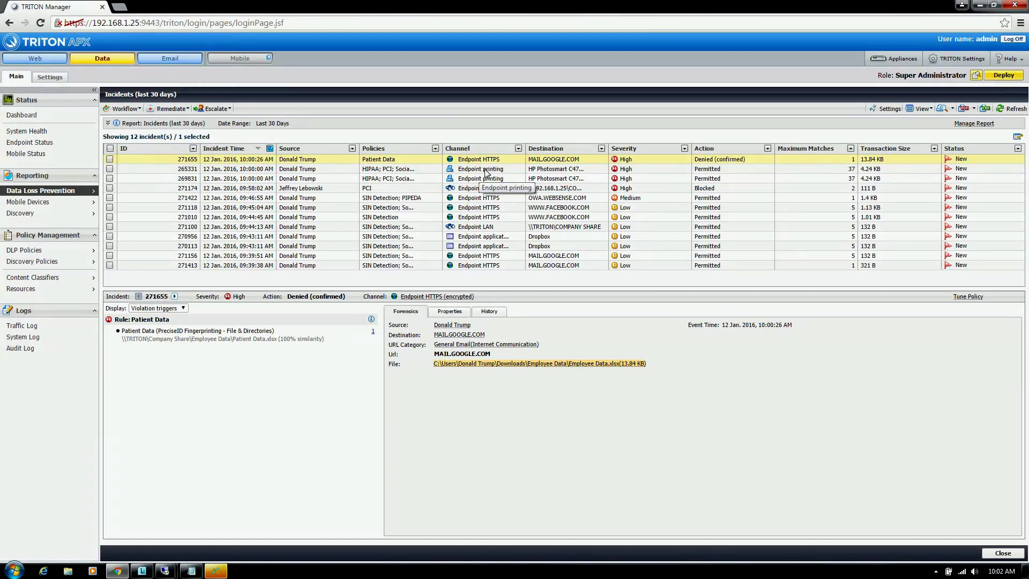
# Step: Inspect printing incident 265331 and the denied Patient Data upload 271655, then close the HP toolbox
pyautogui.click(486, 170)
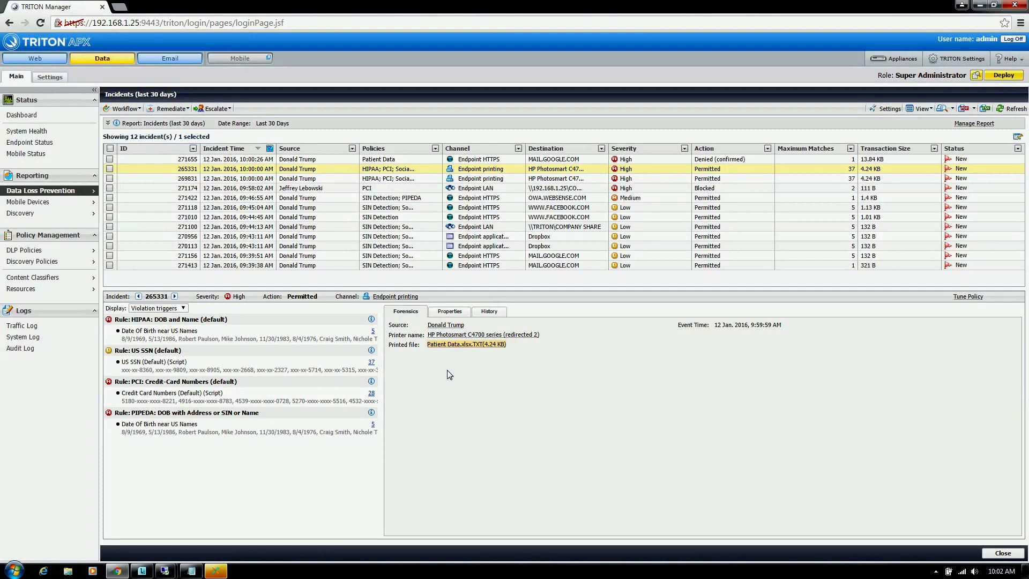
pyautogui.click(489, 160)
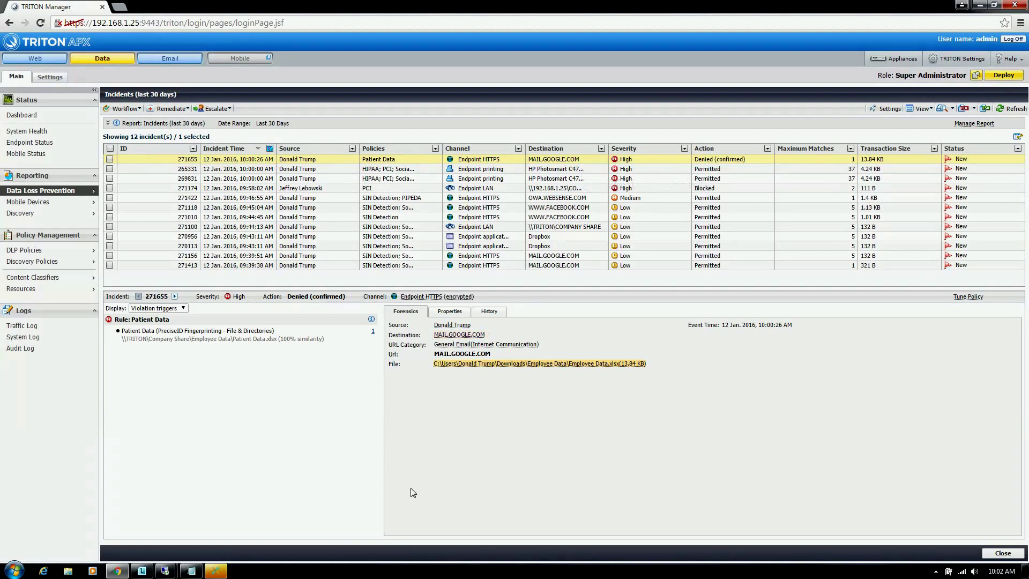
pyautogui.click(216, 571)
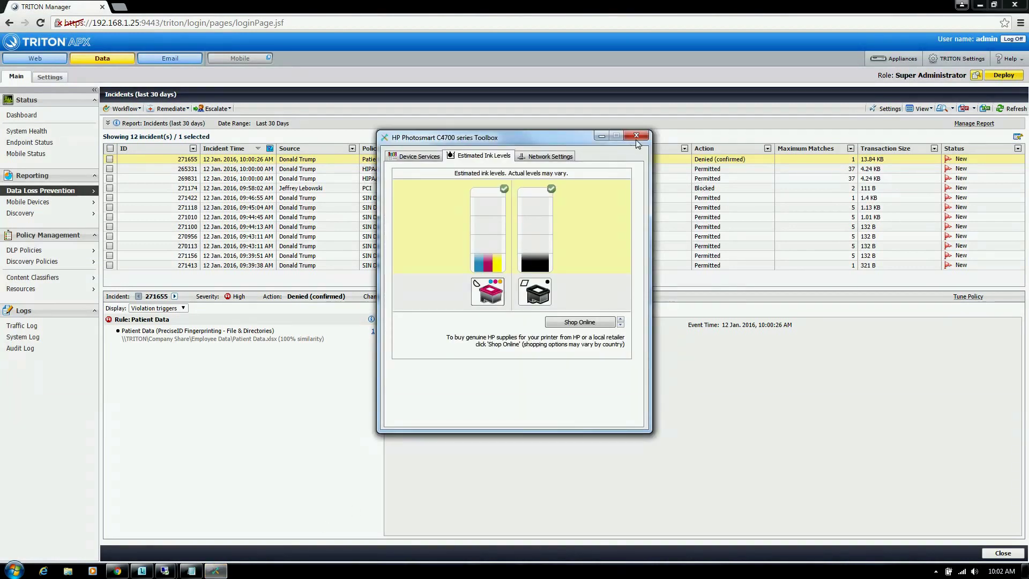
pyautogui.click(635, 137)
pyautogui.click(936, 571)
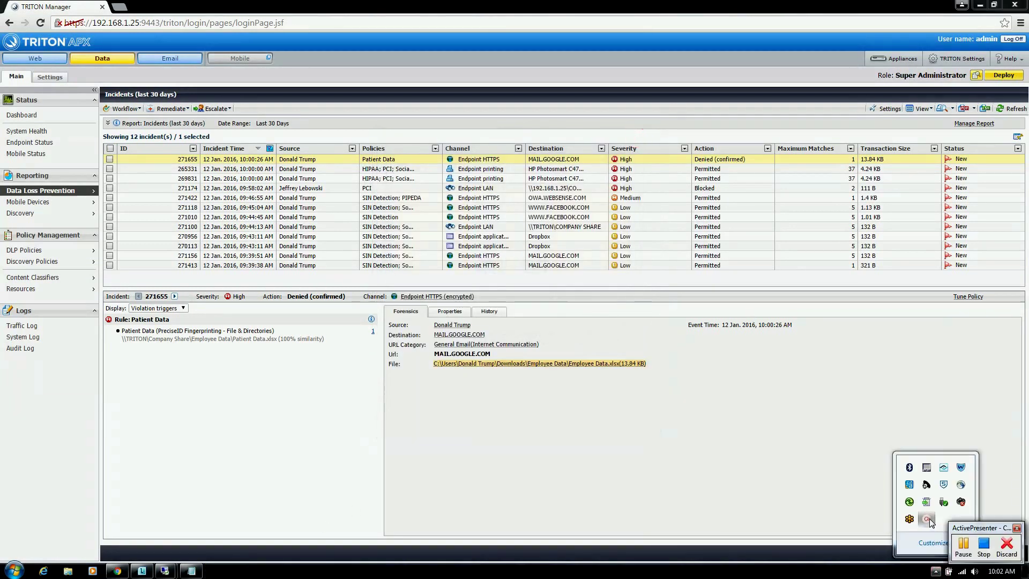
pyautogui.click(974, 534)
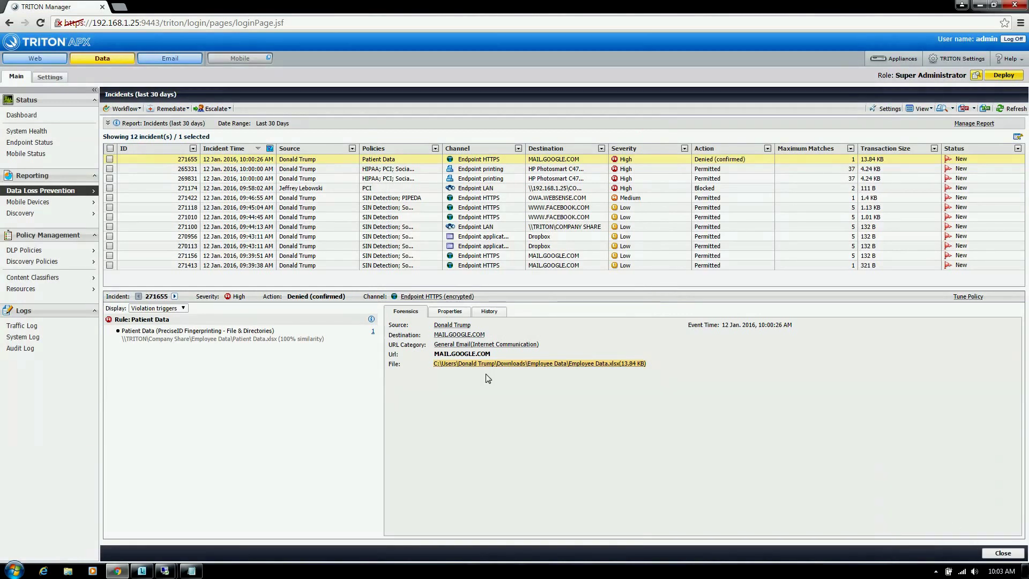
# Step: Show the Status Dashboard's DLP and discovery charts, then bring up the screen recorder controls
pyautogui.click(48, 115)
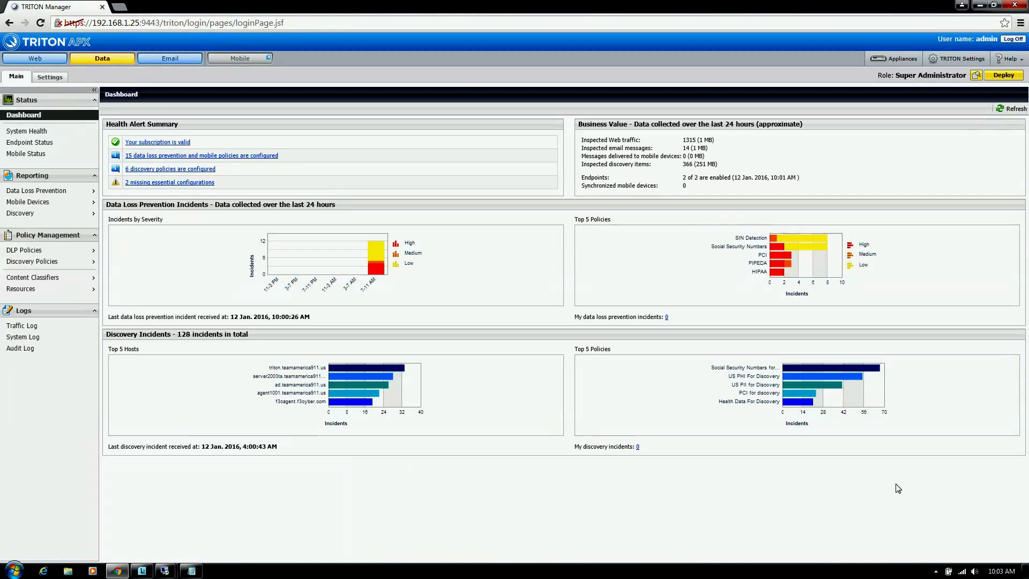
pyautogui.click(935, 572)
pyautogui.click(928, 519)
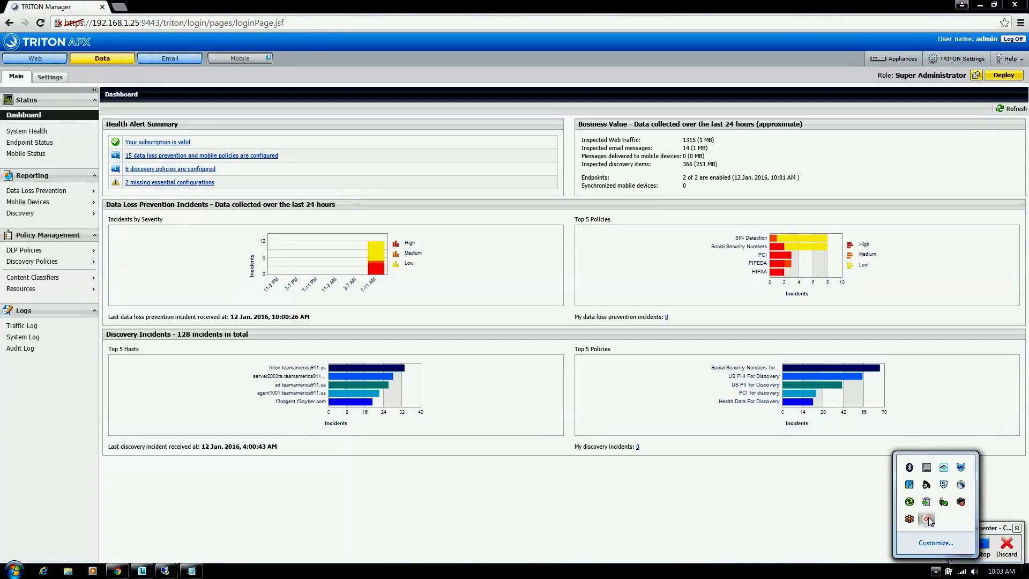